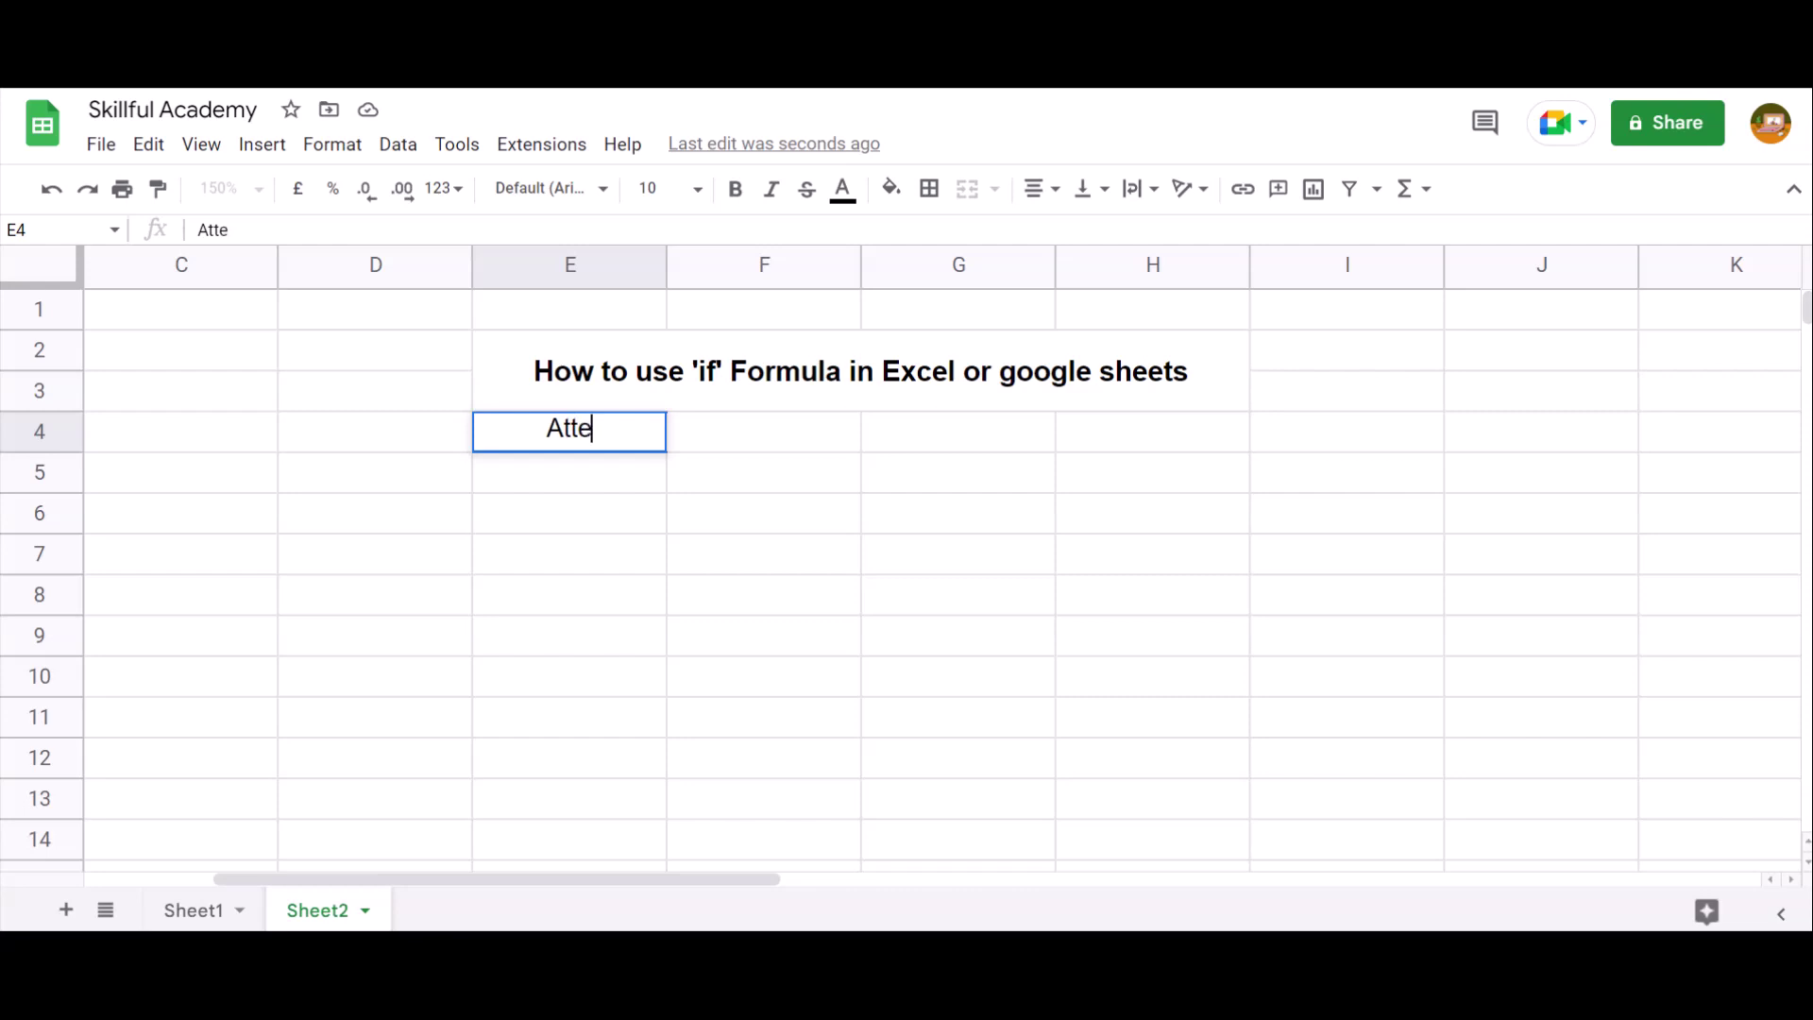
# Enter the headers "Score" in F4 and "Flag if the score is 100" in G4, beside the Attendees header.
pyautogui.click(764, 432)
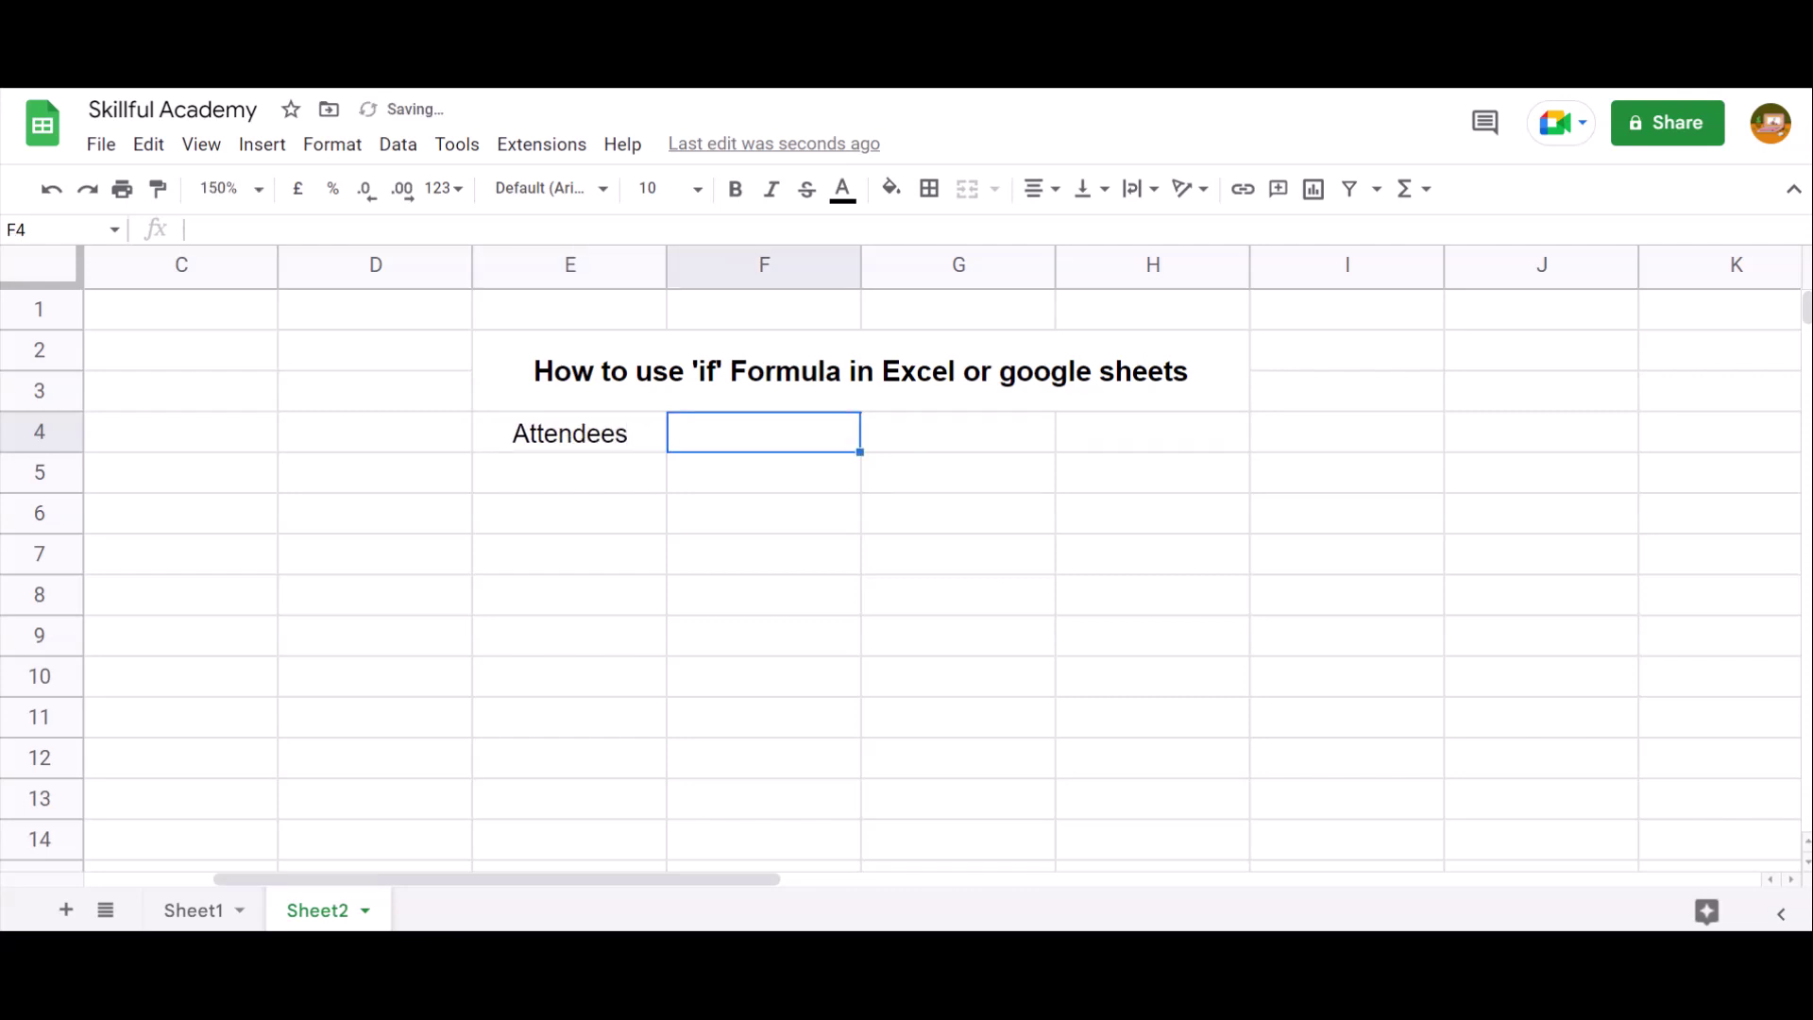
pyautogui.write('Score')
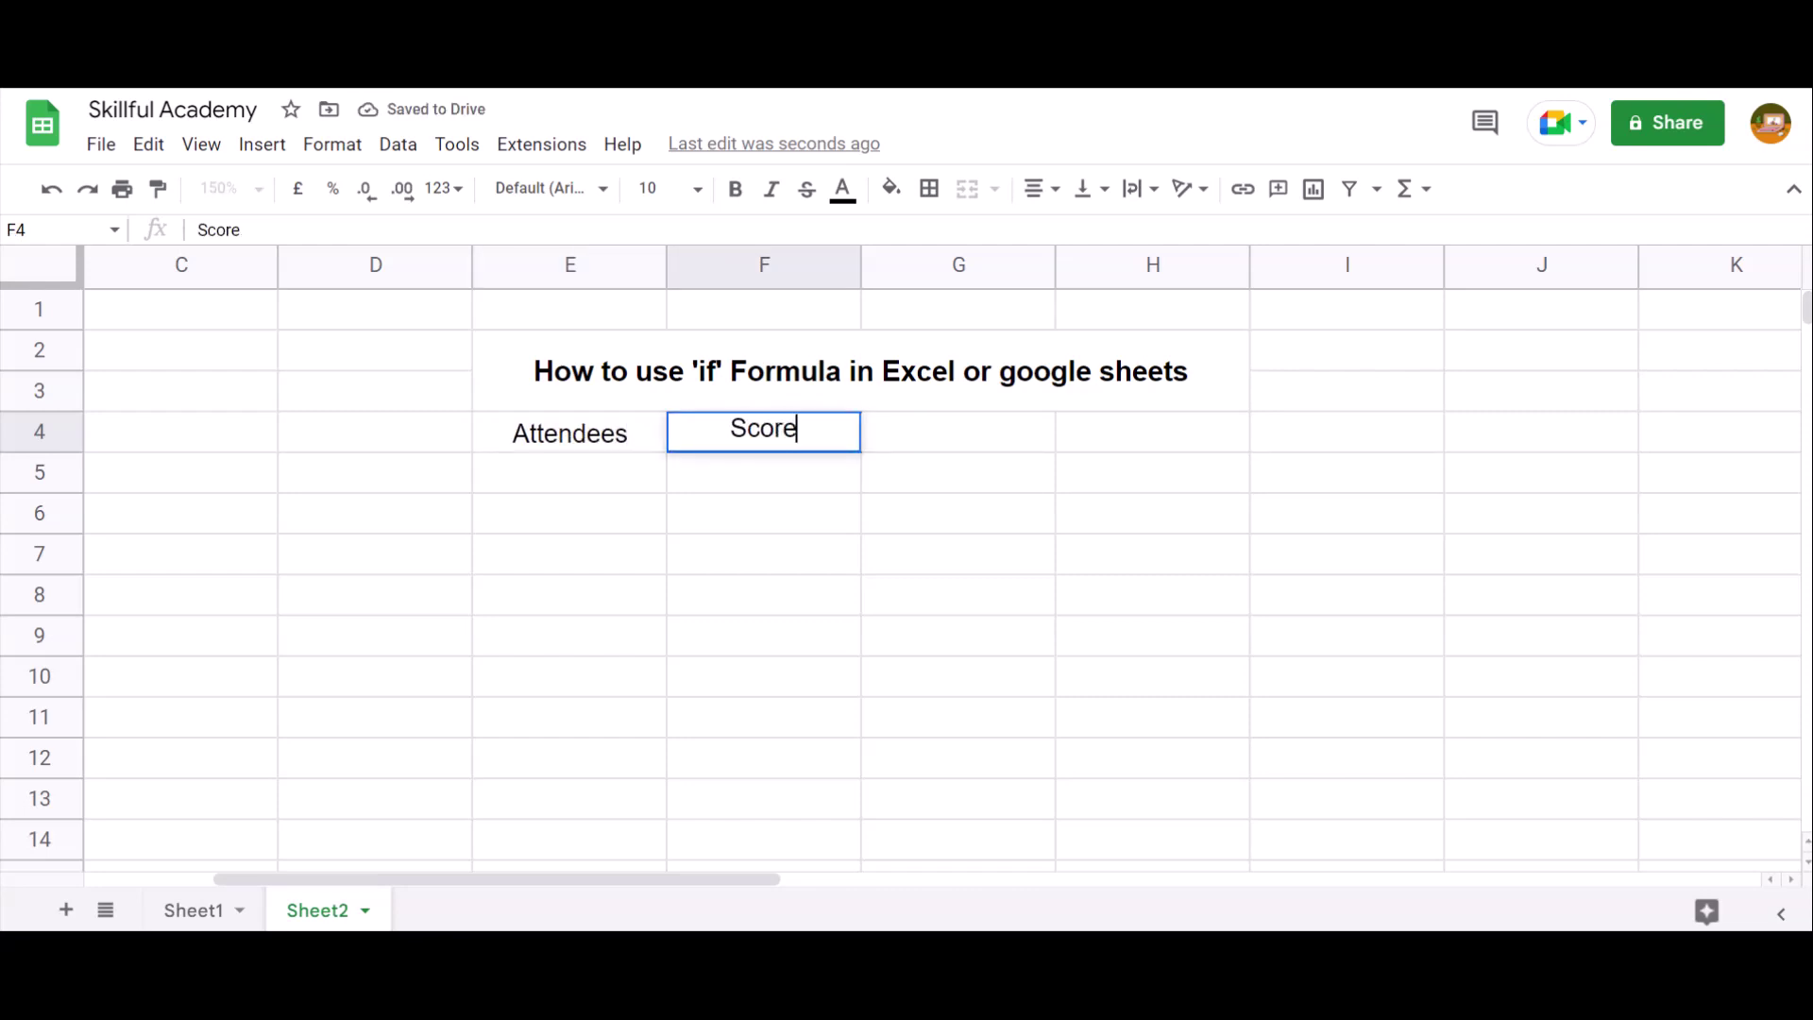
pyautogui.press('Return')
pyautogui.press('Right')
pyautogui.press('Up')
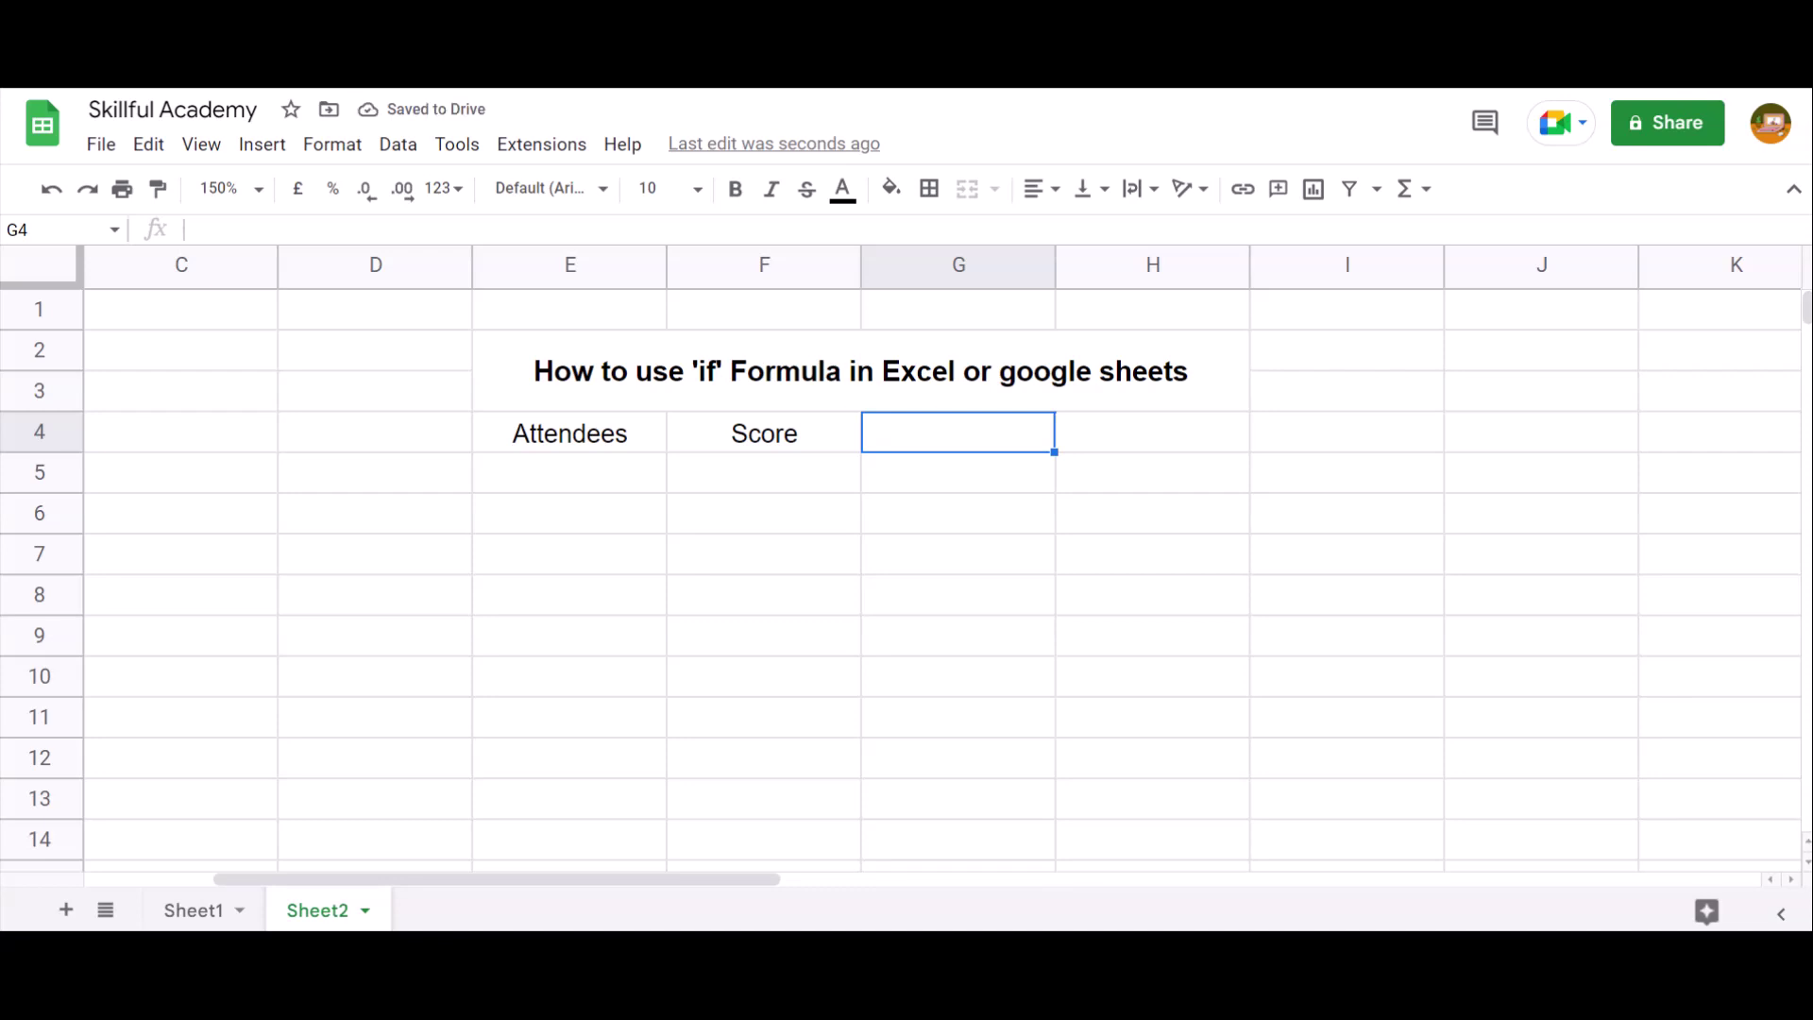
pyautogui.write('Flag')
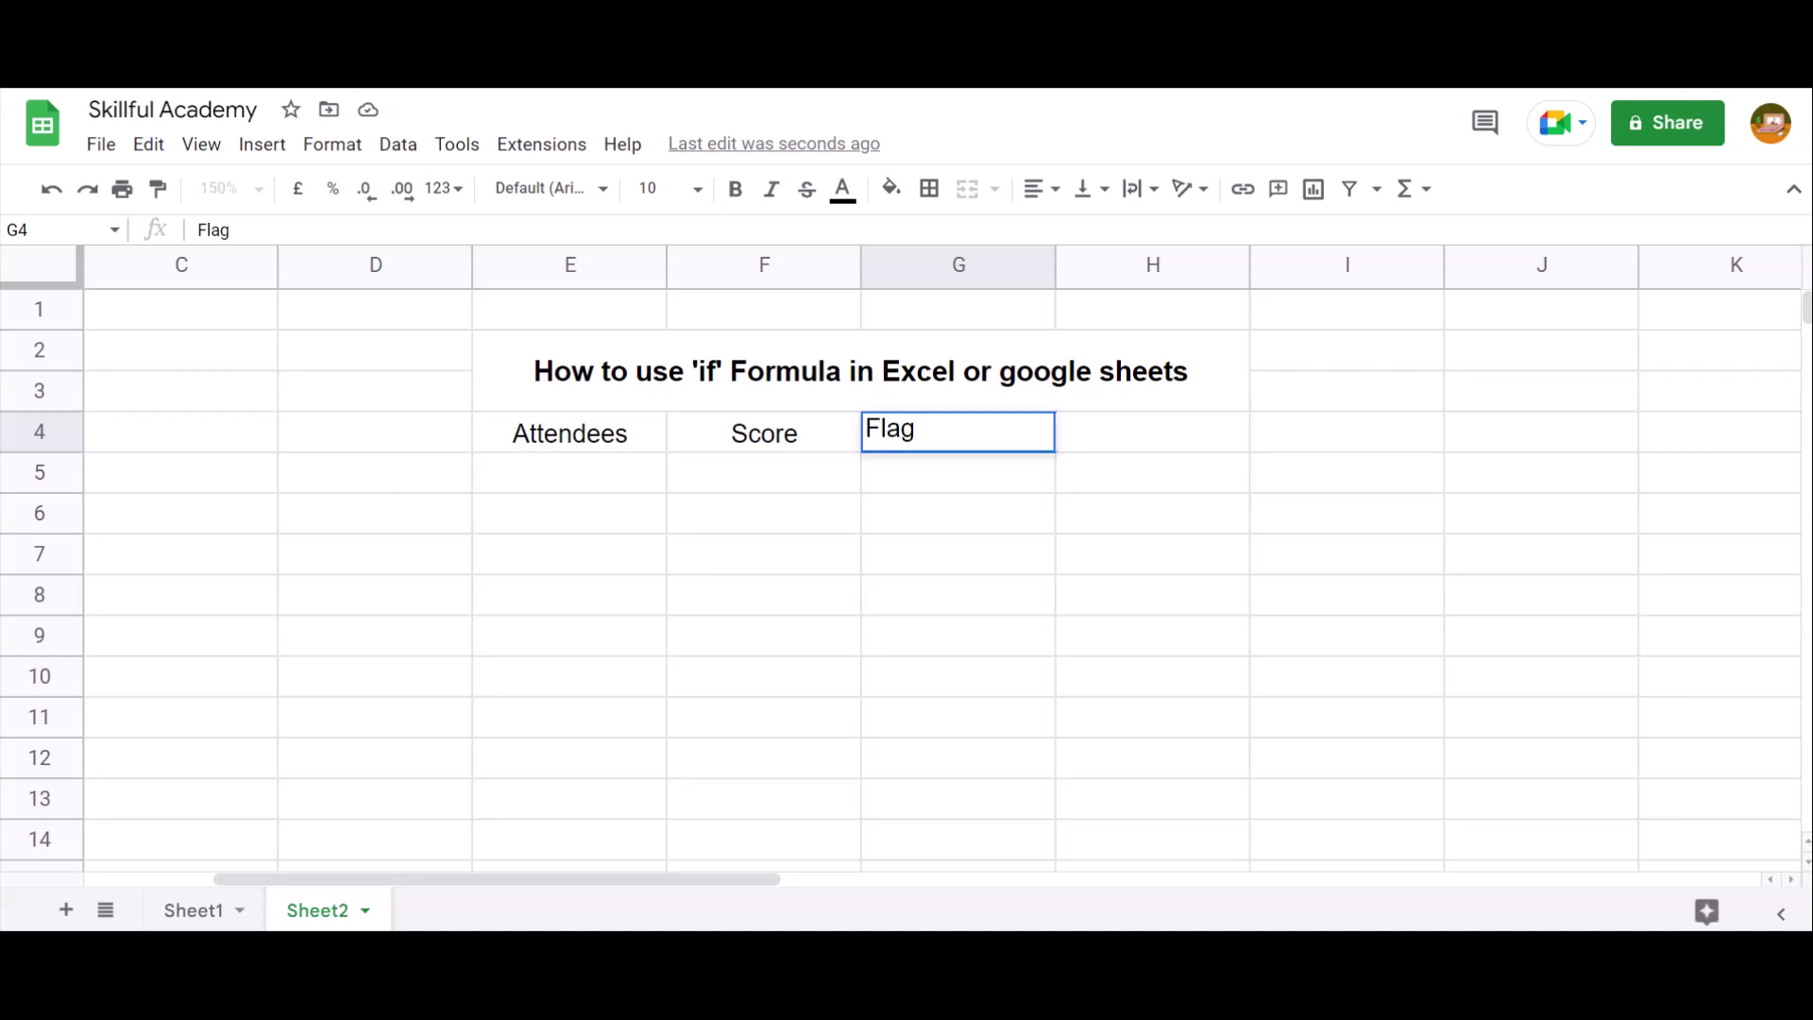
pyautogui.write(' if the score i')
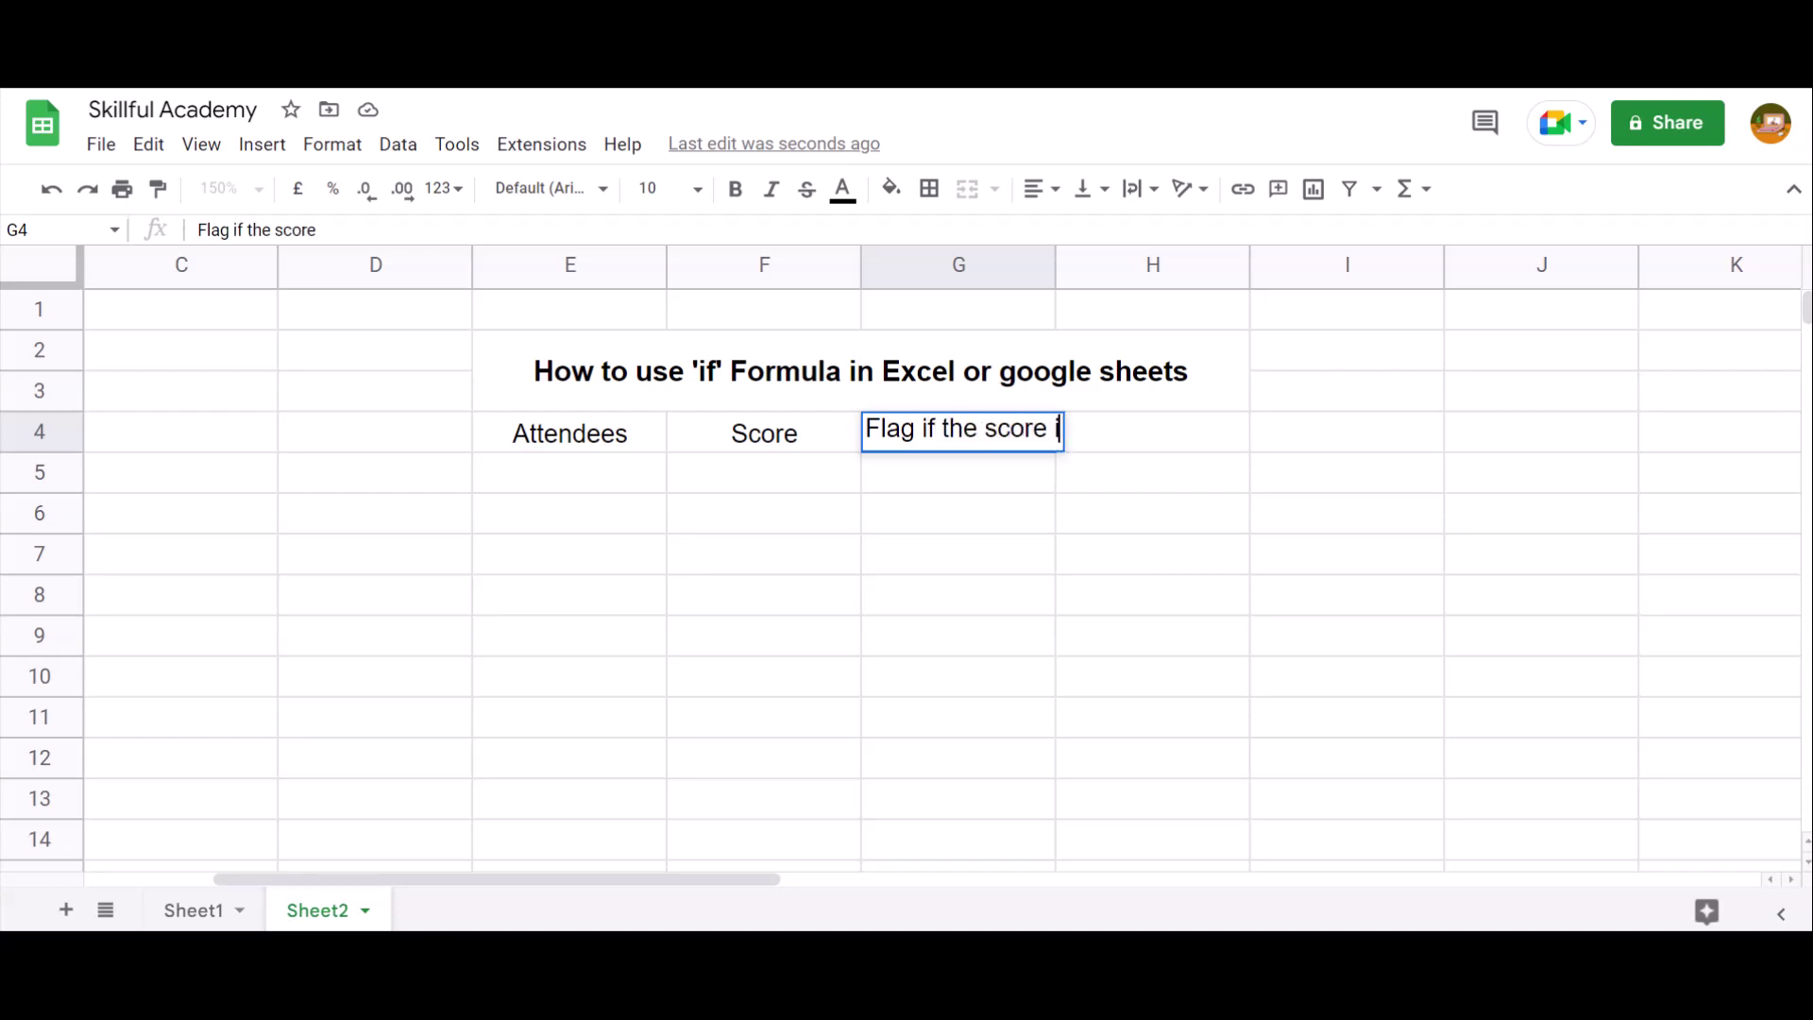
pyautogui.write('s 100')
pyautogui.press('Return')
pyautogui.click(958, 432)
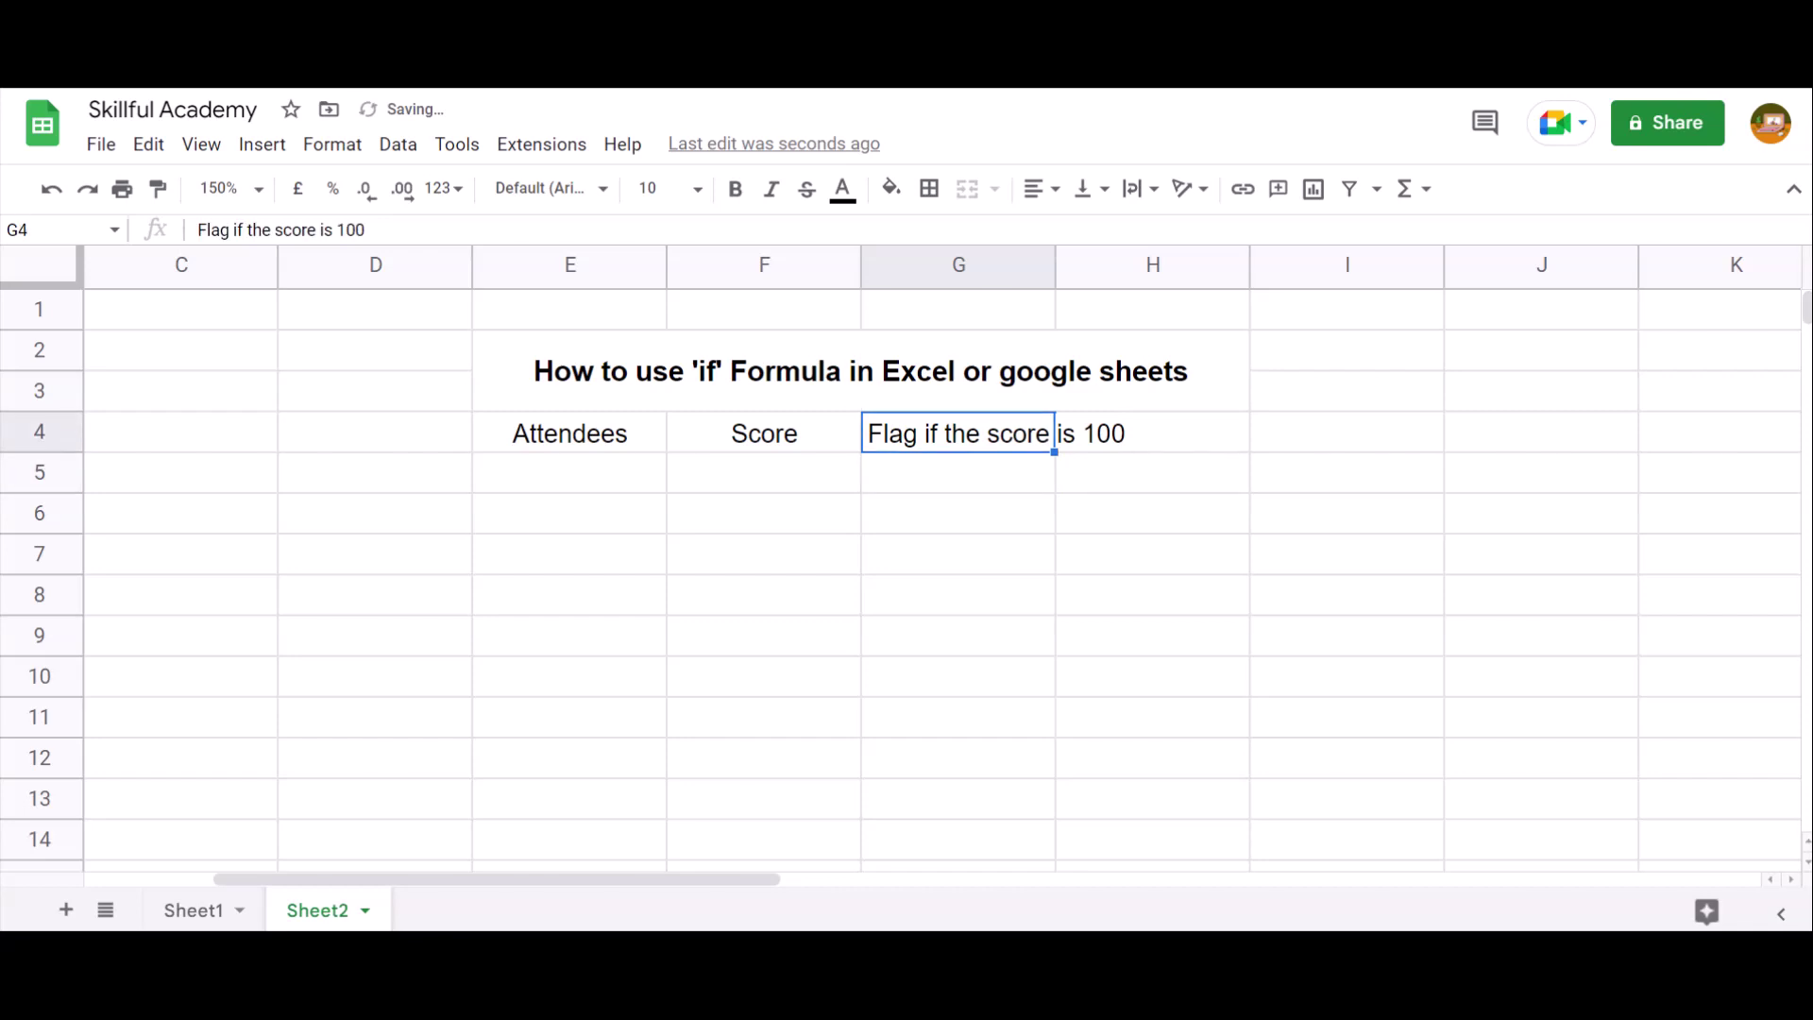
pyautogui.hotkey('shift', 'Up')
pyautogui.hotkey('ctrl', 'space')
pyautogui.press('Down')
pyautogui.press('Up')
pyautogui.press('Down')
pyautogui.press('Up')
pyautogui.hotkey('shift', 'Down')
pyautogui.hotkey('shift', 'Down')
pyautogui.hotkey('shift', 'Down')
pyautogui.hotkey('shift', 'Down')
pyautogui.hotkey('shift', 'Down')
pyautogui.hotkey('shift', 'Down')
# Fill cells E5 to E9 under the Attendees header with five attendee first names, one per row.
pyautogui.press('Left')
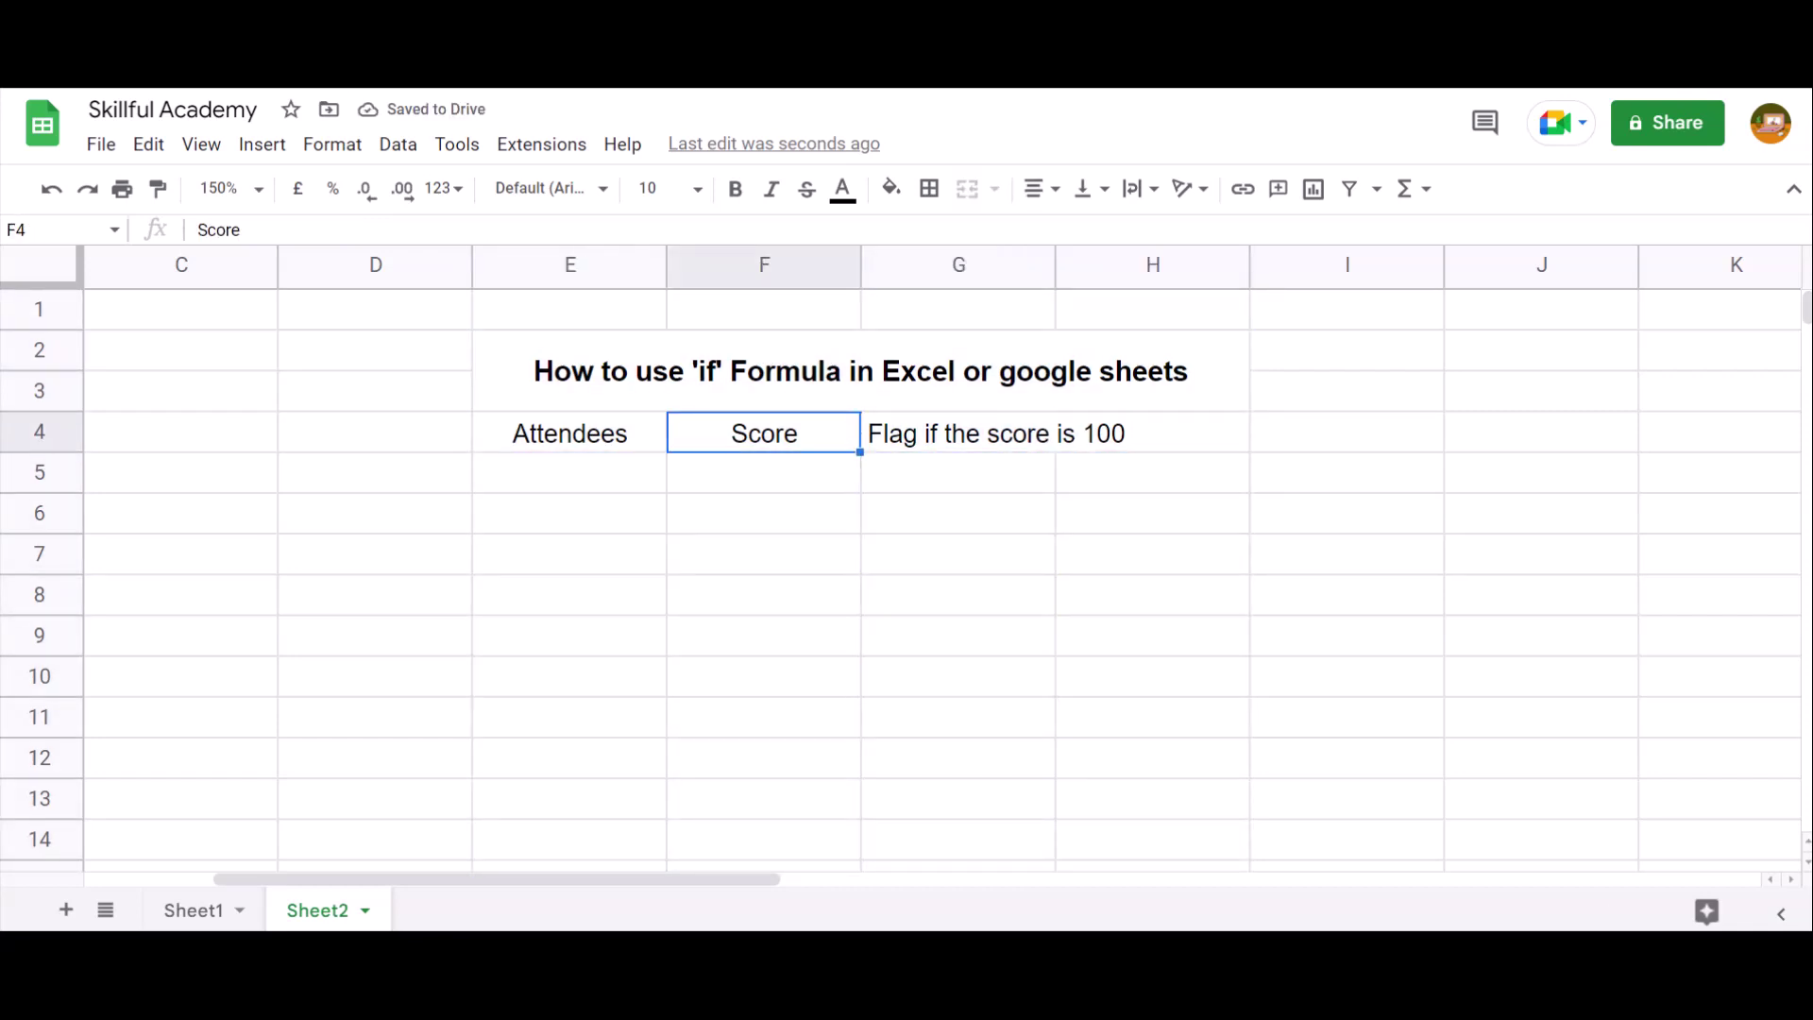
pyautogui.press('Left')
pyautogui.press('Down')
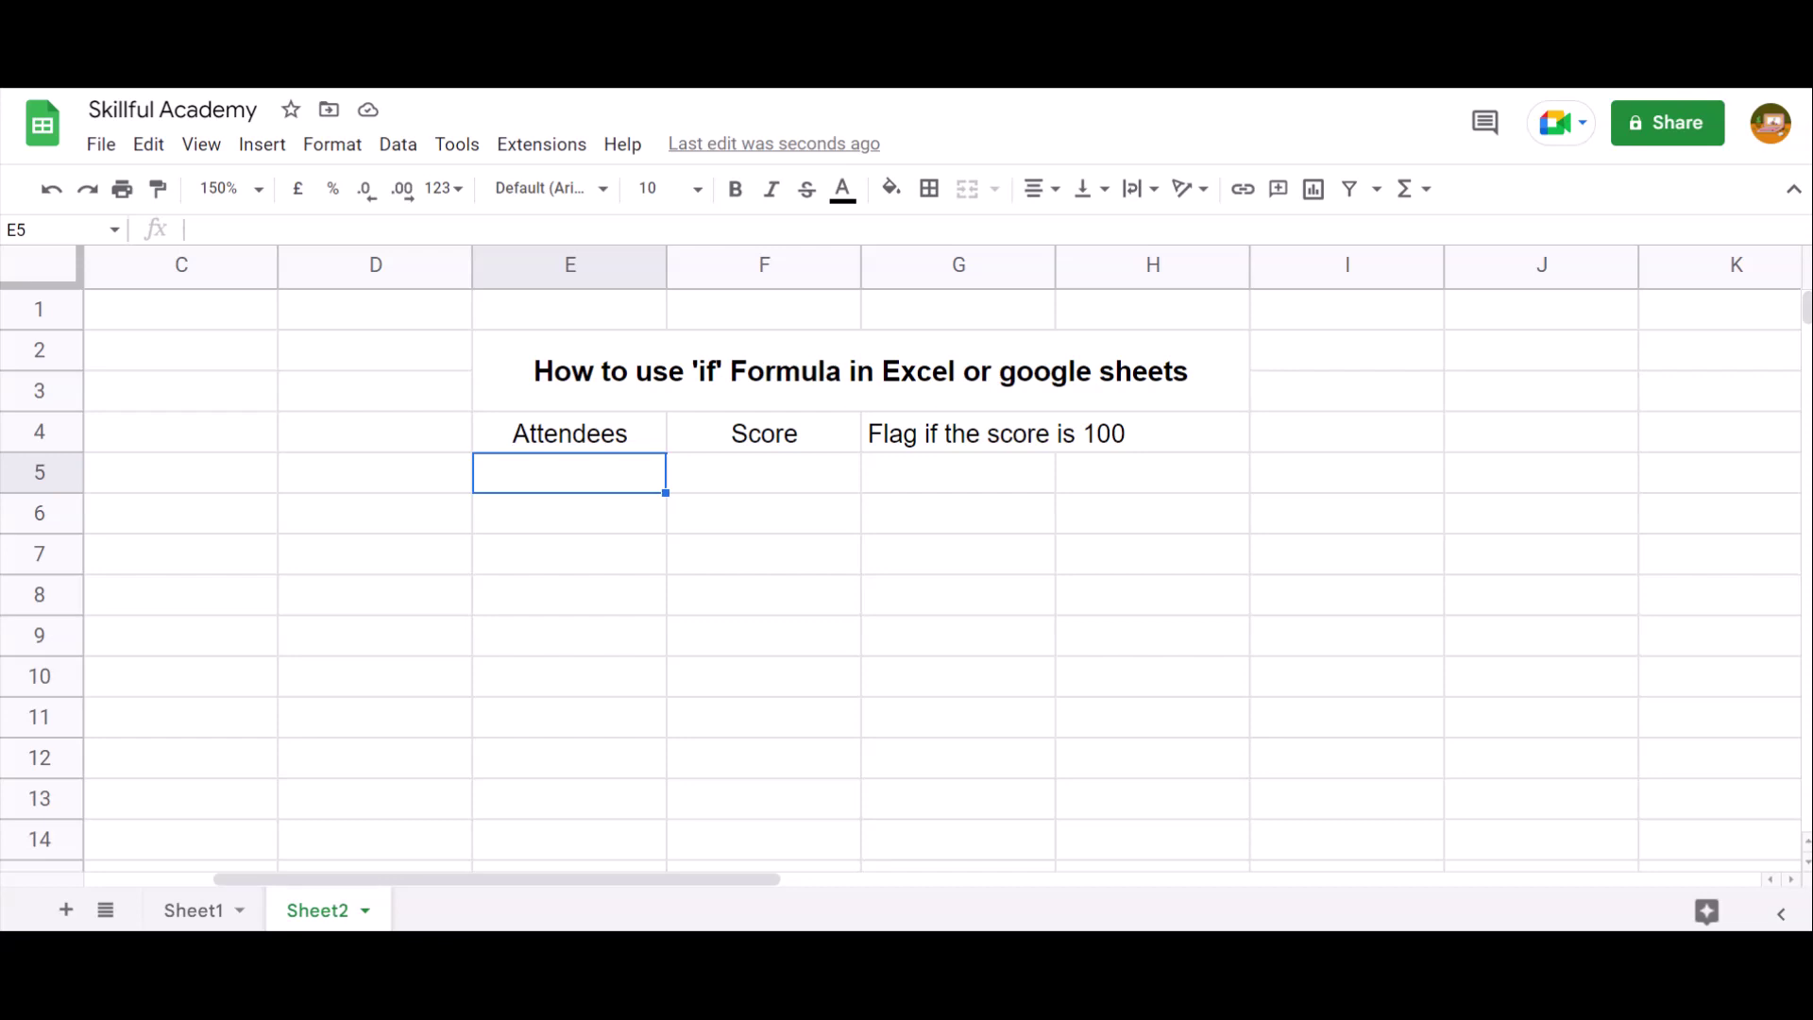
pyautogui.write('Naresh')
pyautogui.press('Return')
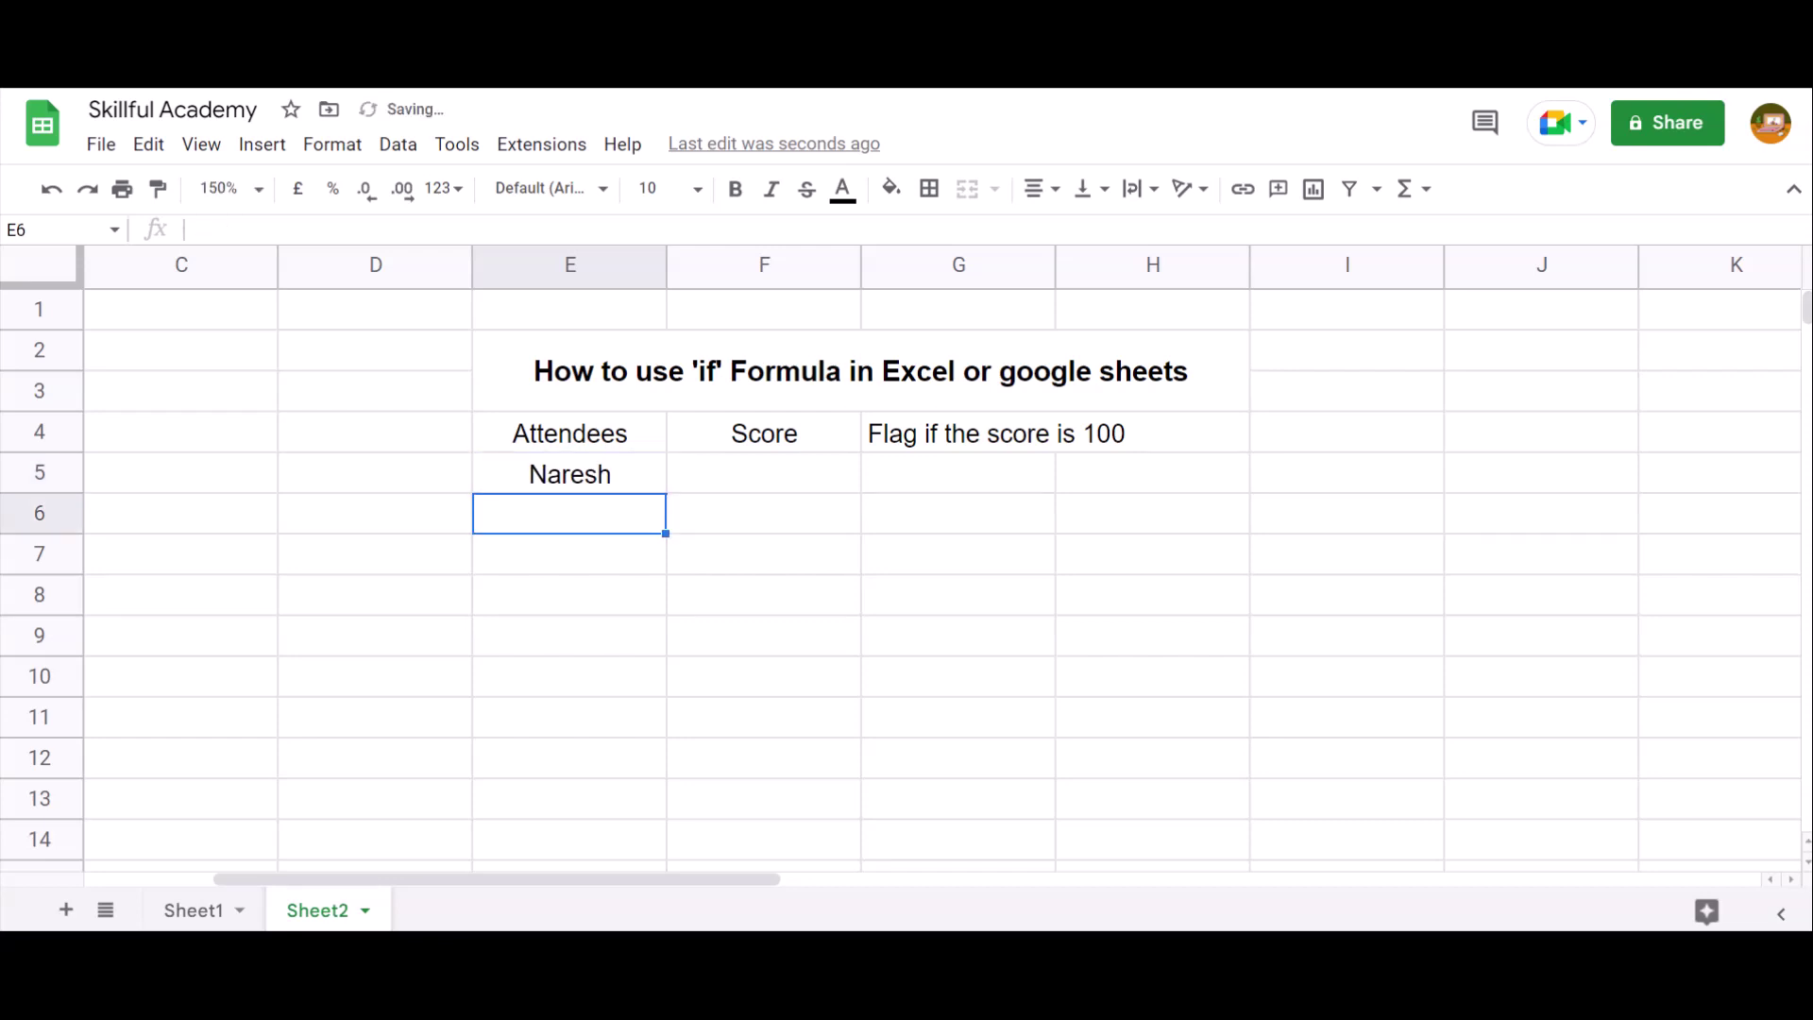
pyautogui.write('Suresh')
pyautogui.press('Return')
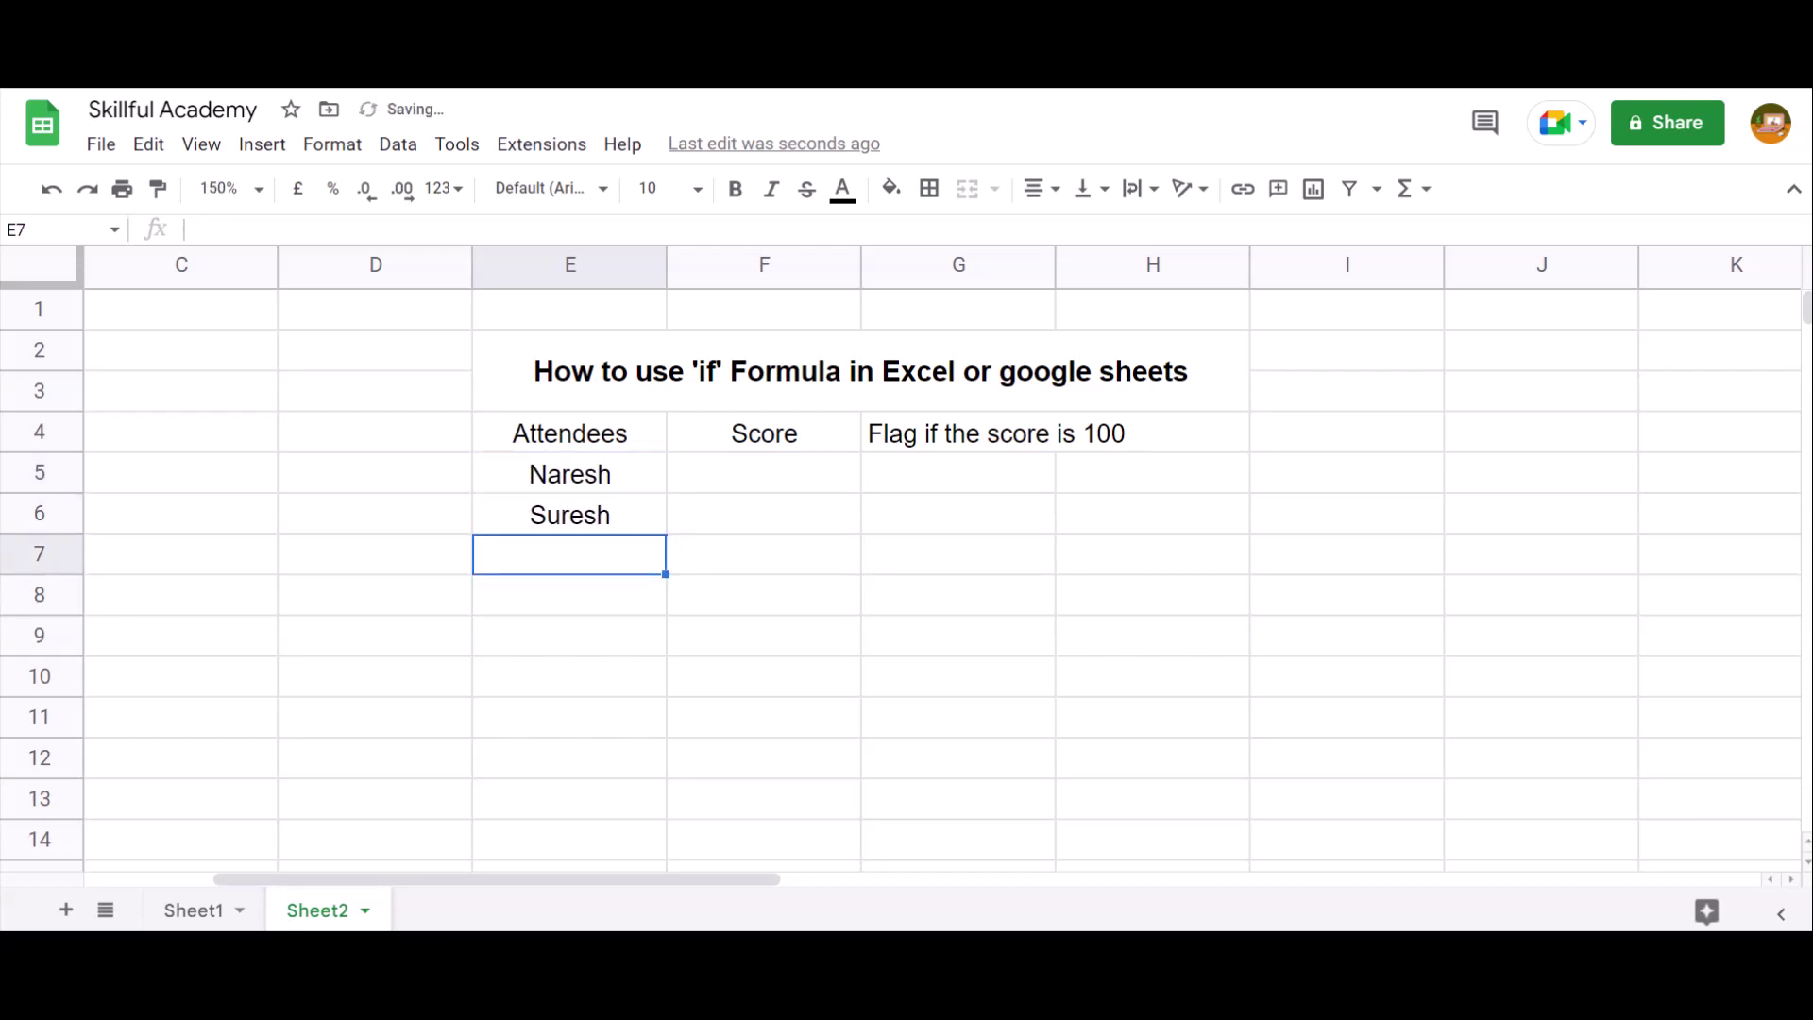
pyautogui.write('Nitesh')
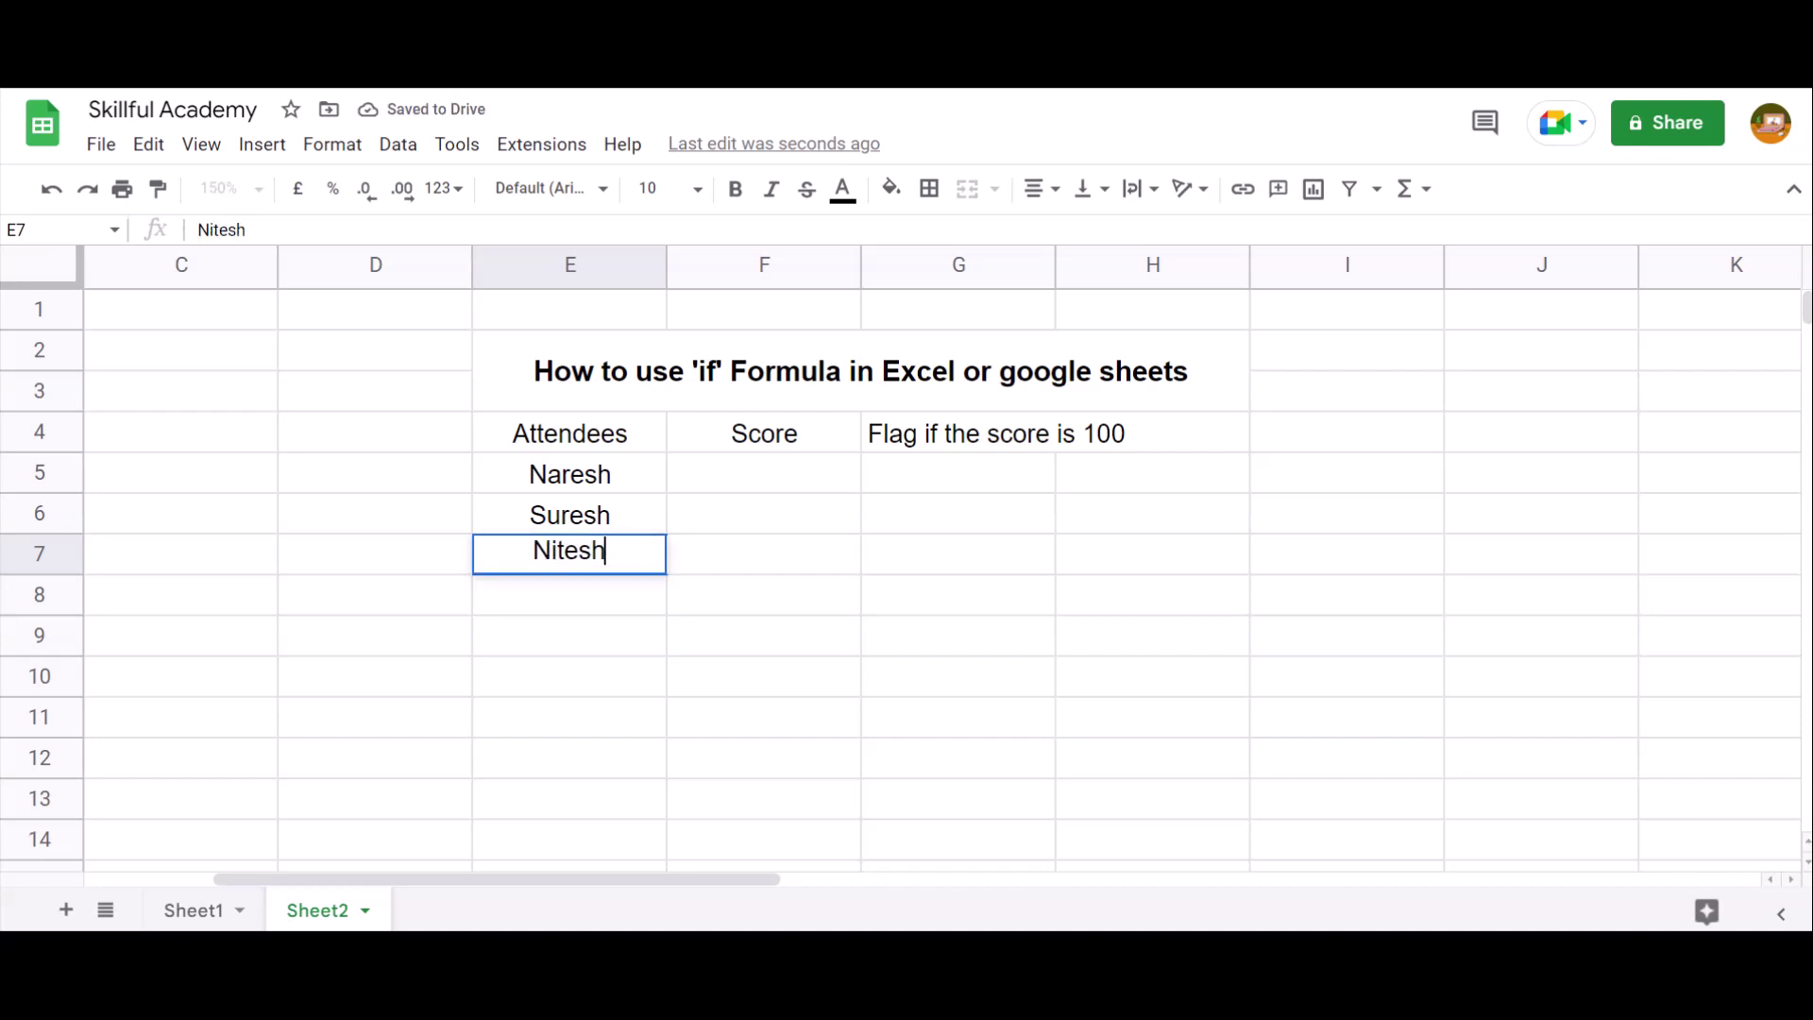
pyautogui.press('Return')
pyautogui.write('Jitesh')
pyautogui.press('Return')
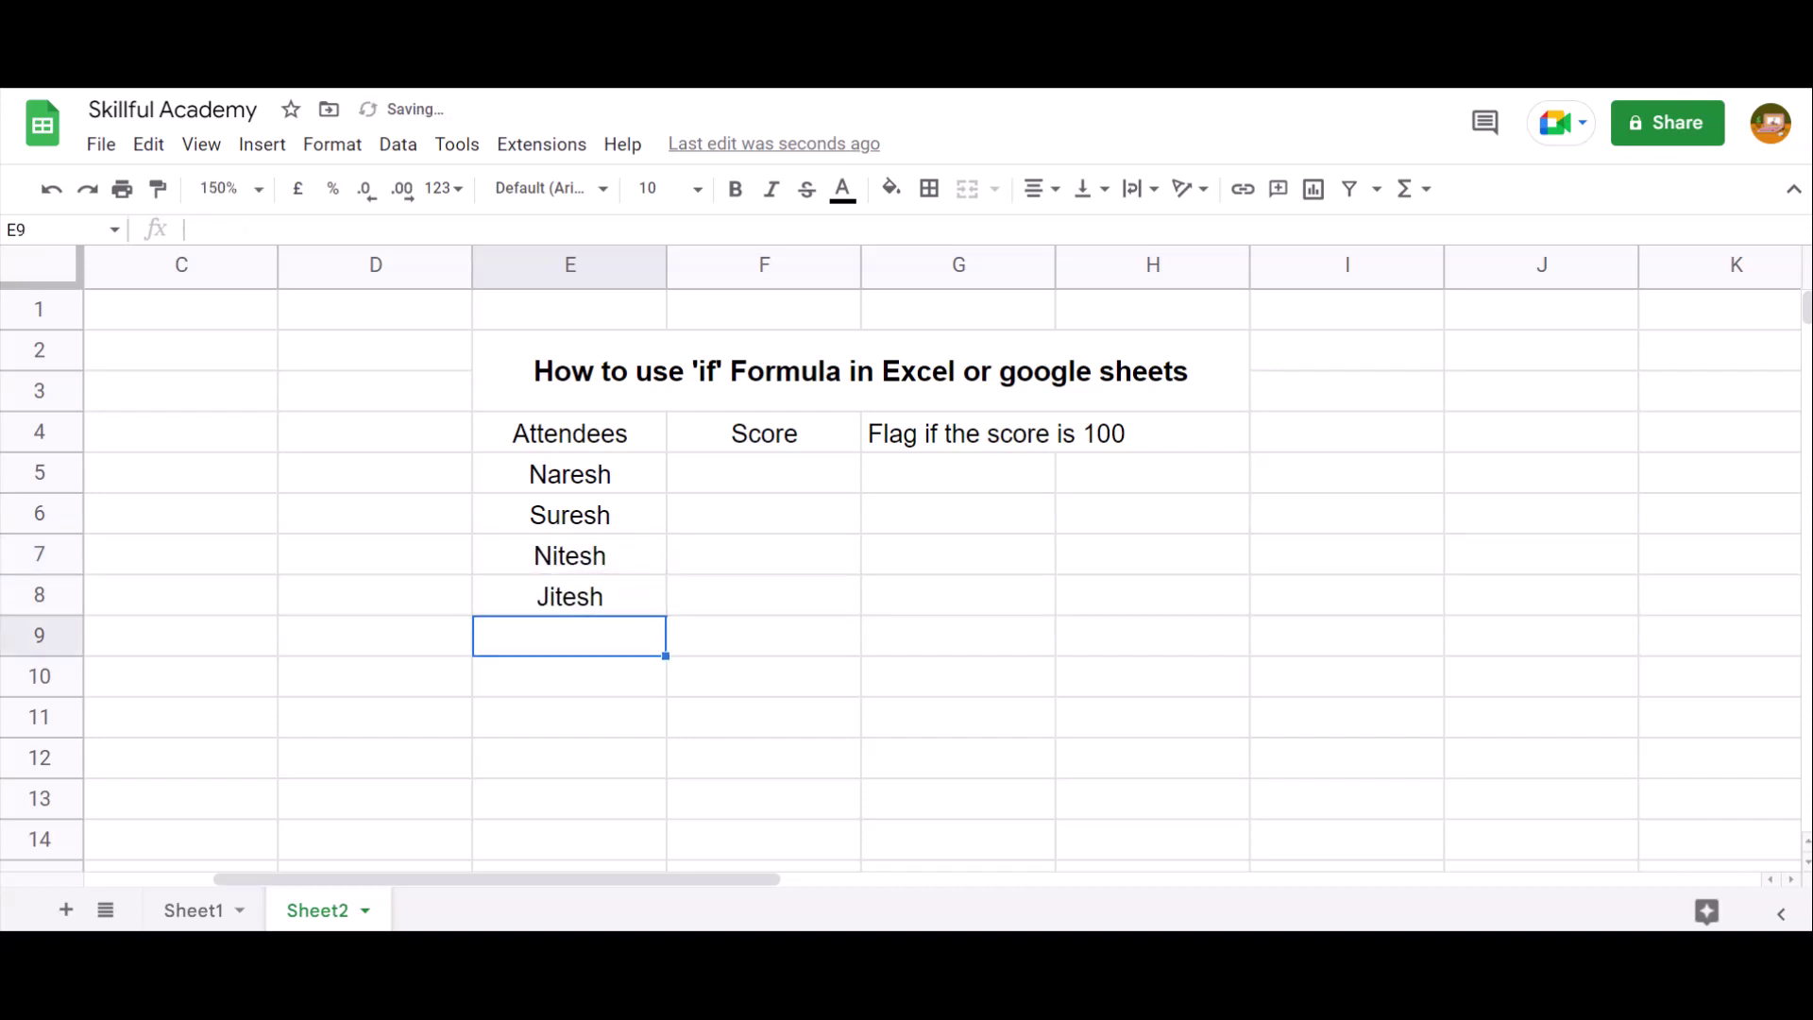
pyautogui.write('Mukesh')
pyautogui.press('Return')
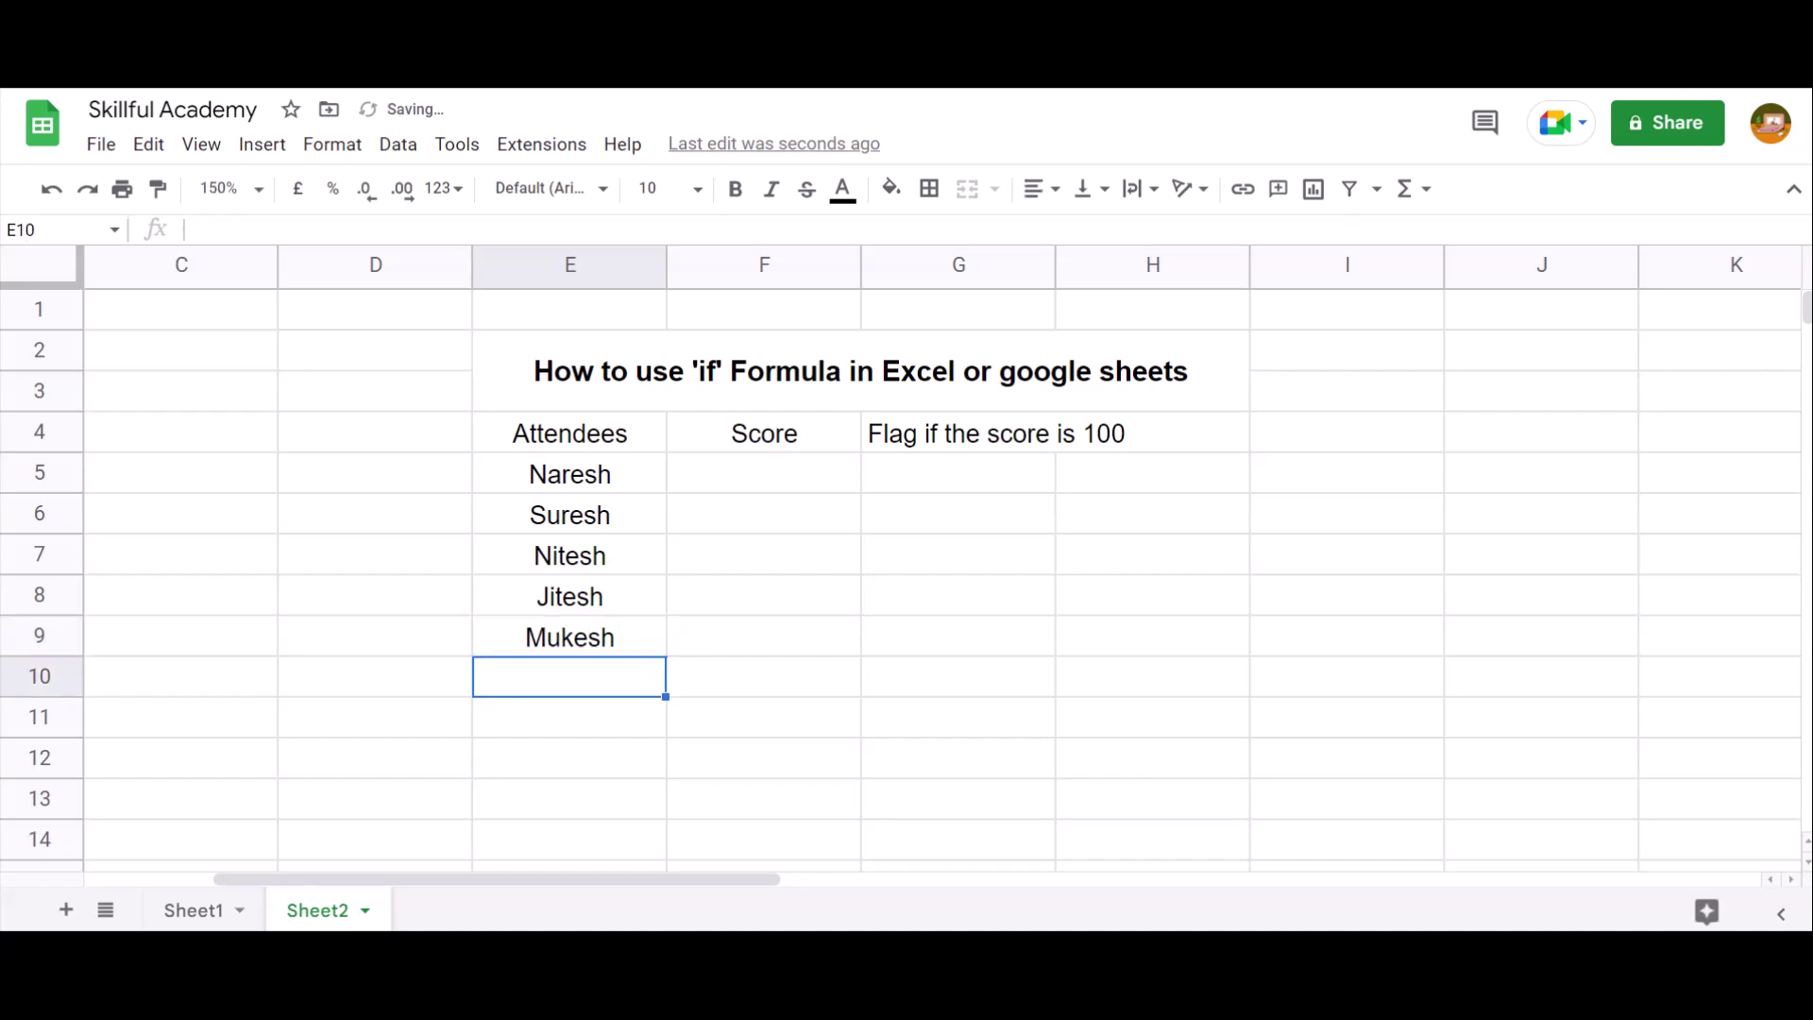
# Enter the scores 60, 80, 100, 70 and 100 in cells F5 to F9 under the Score header.
pyautogui.press('Right')
pyautogui.press('Up')
pyautogui.press('Up')
pyautogui.press('Up')
pyautogui.press('Up')
pyautogui.press('Up')
pyautogui.press('Up')
pyautogui.press('Down')
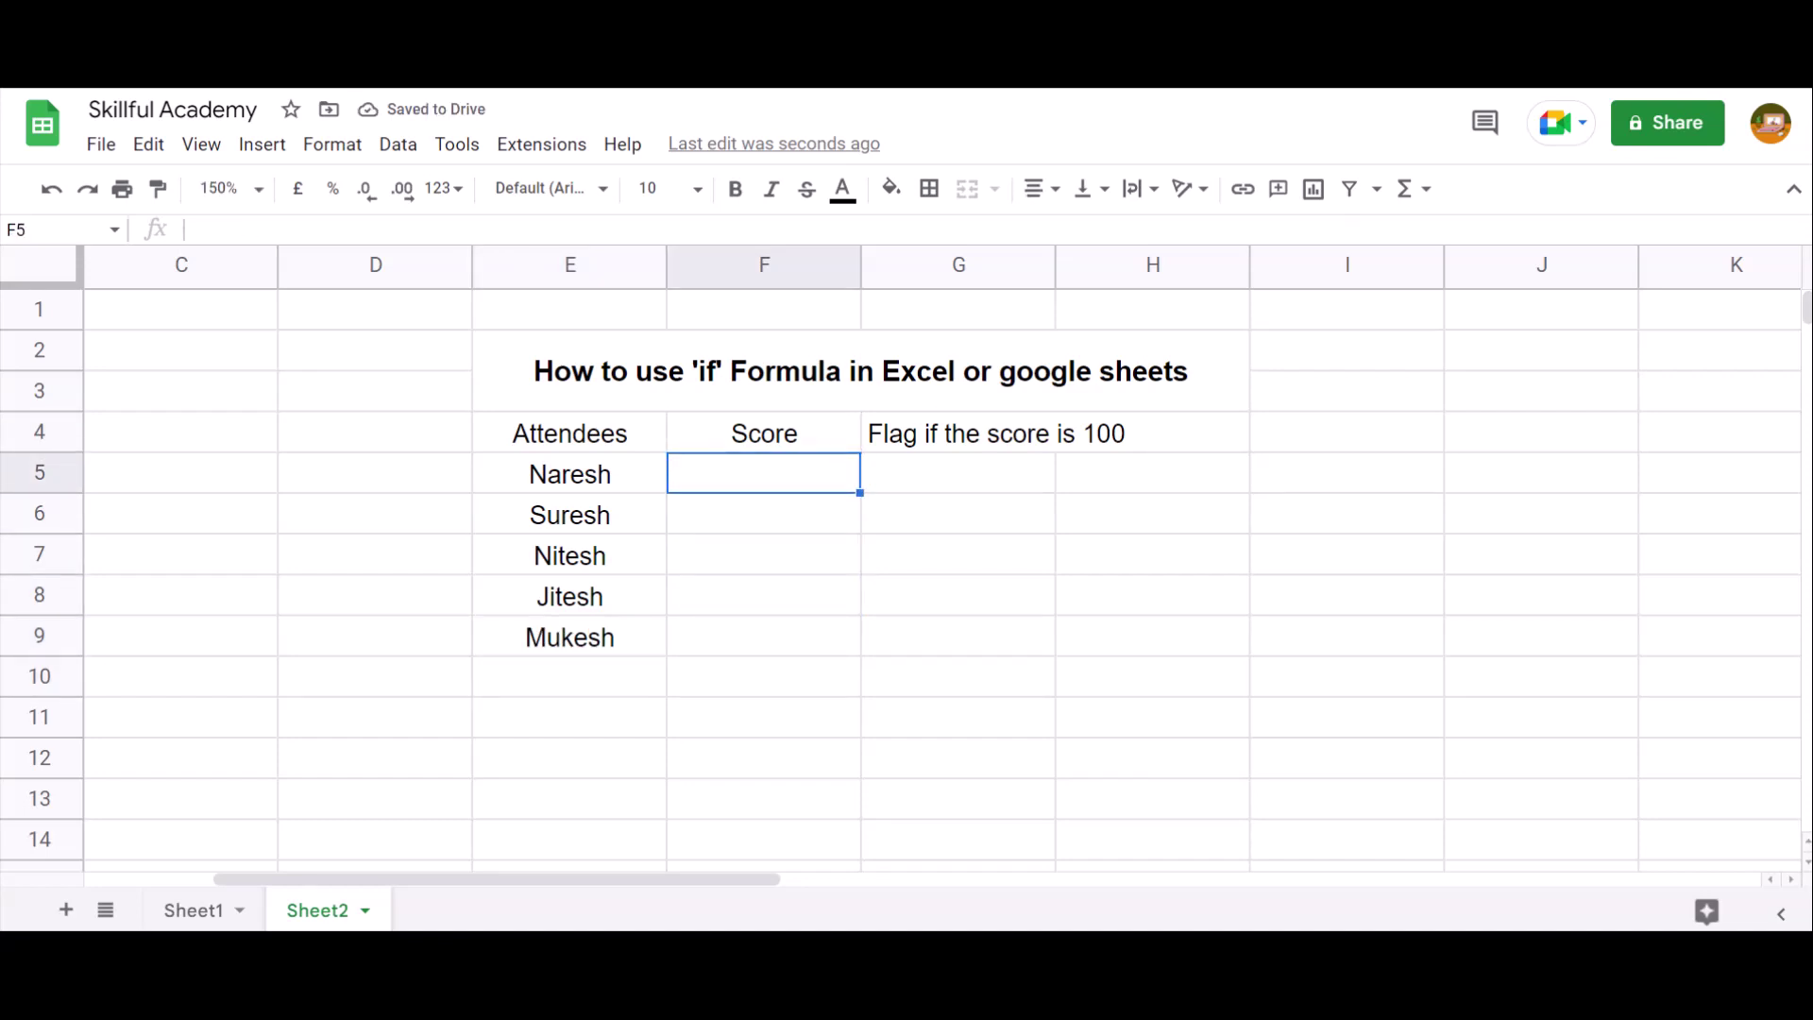
pyautogui.write('60')
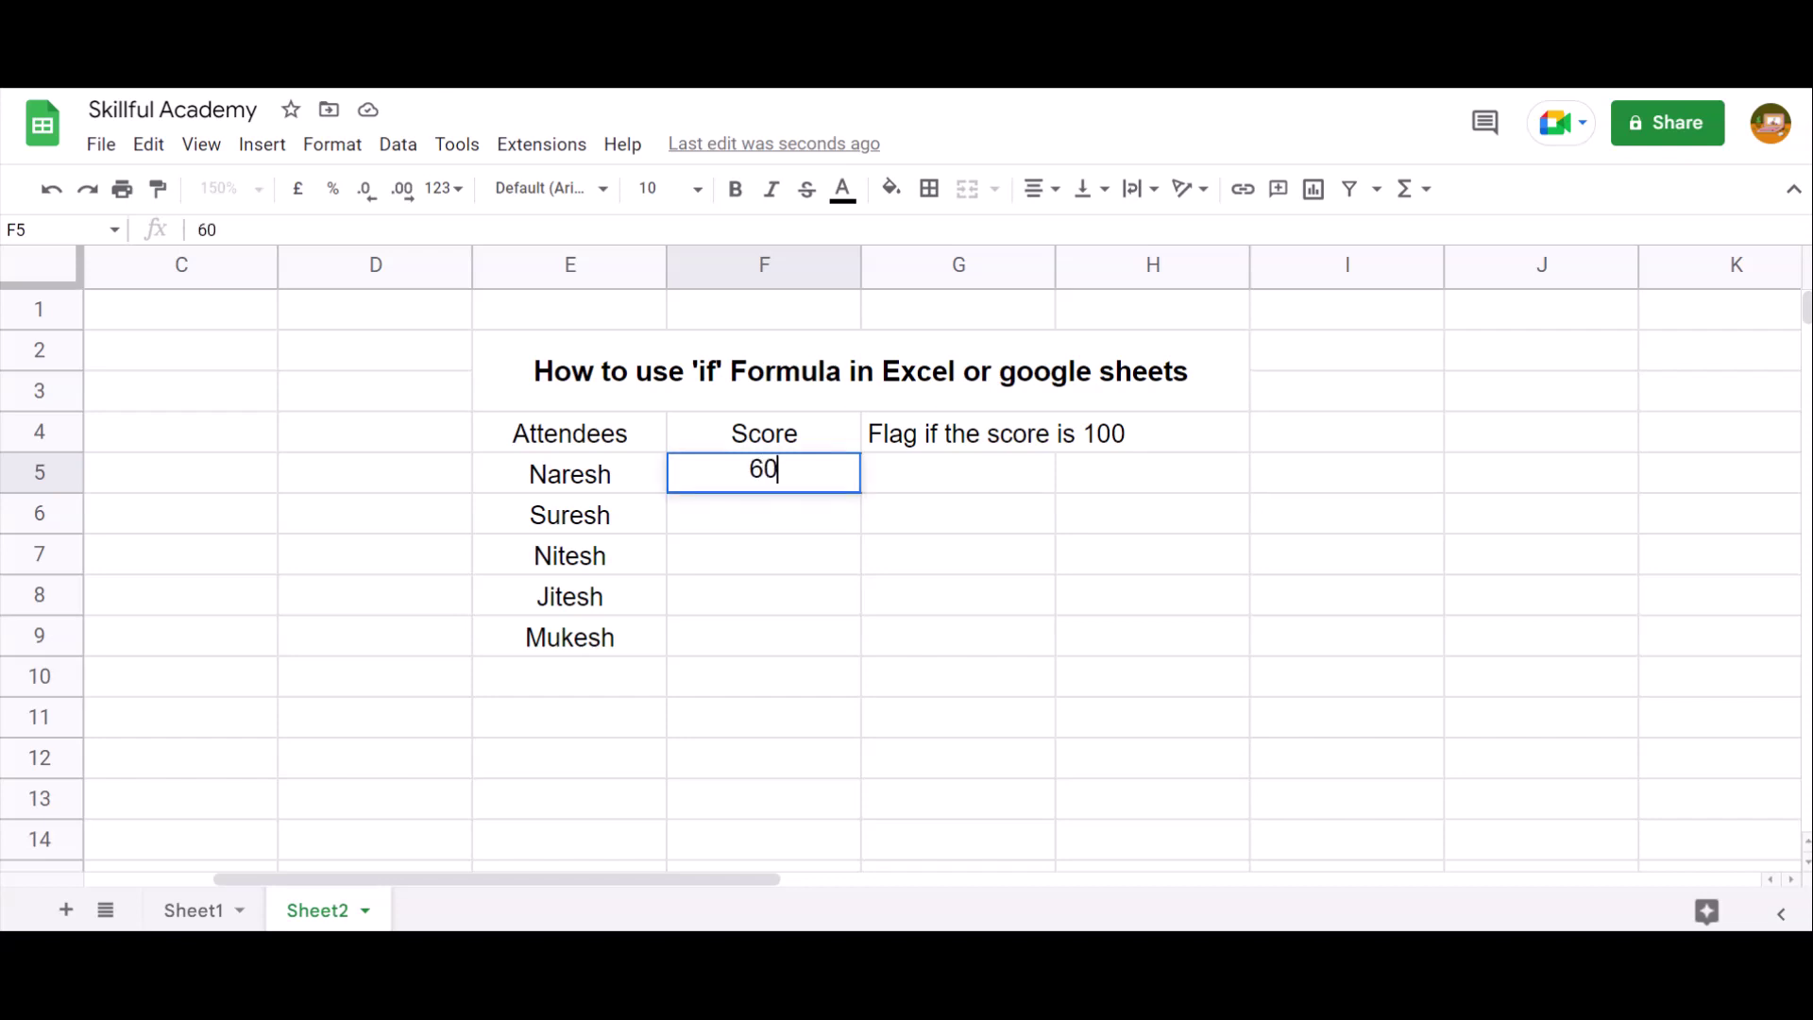
pyautogui.press('Return')
pyautogui.write('80')
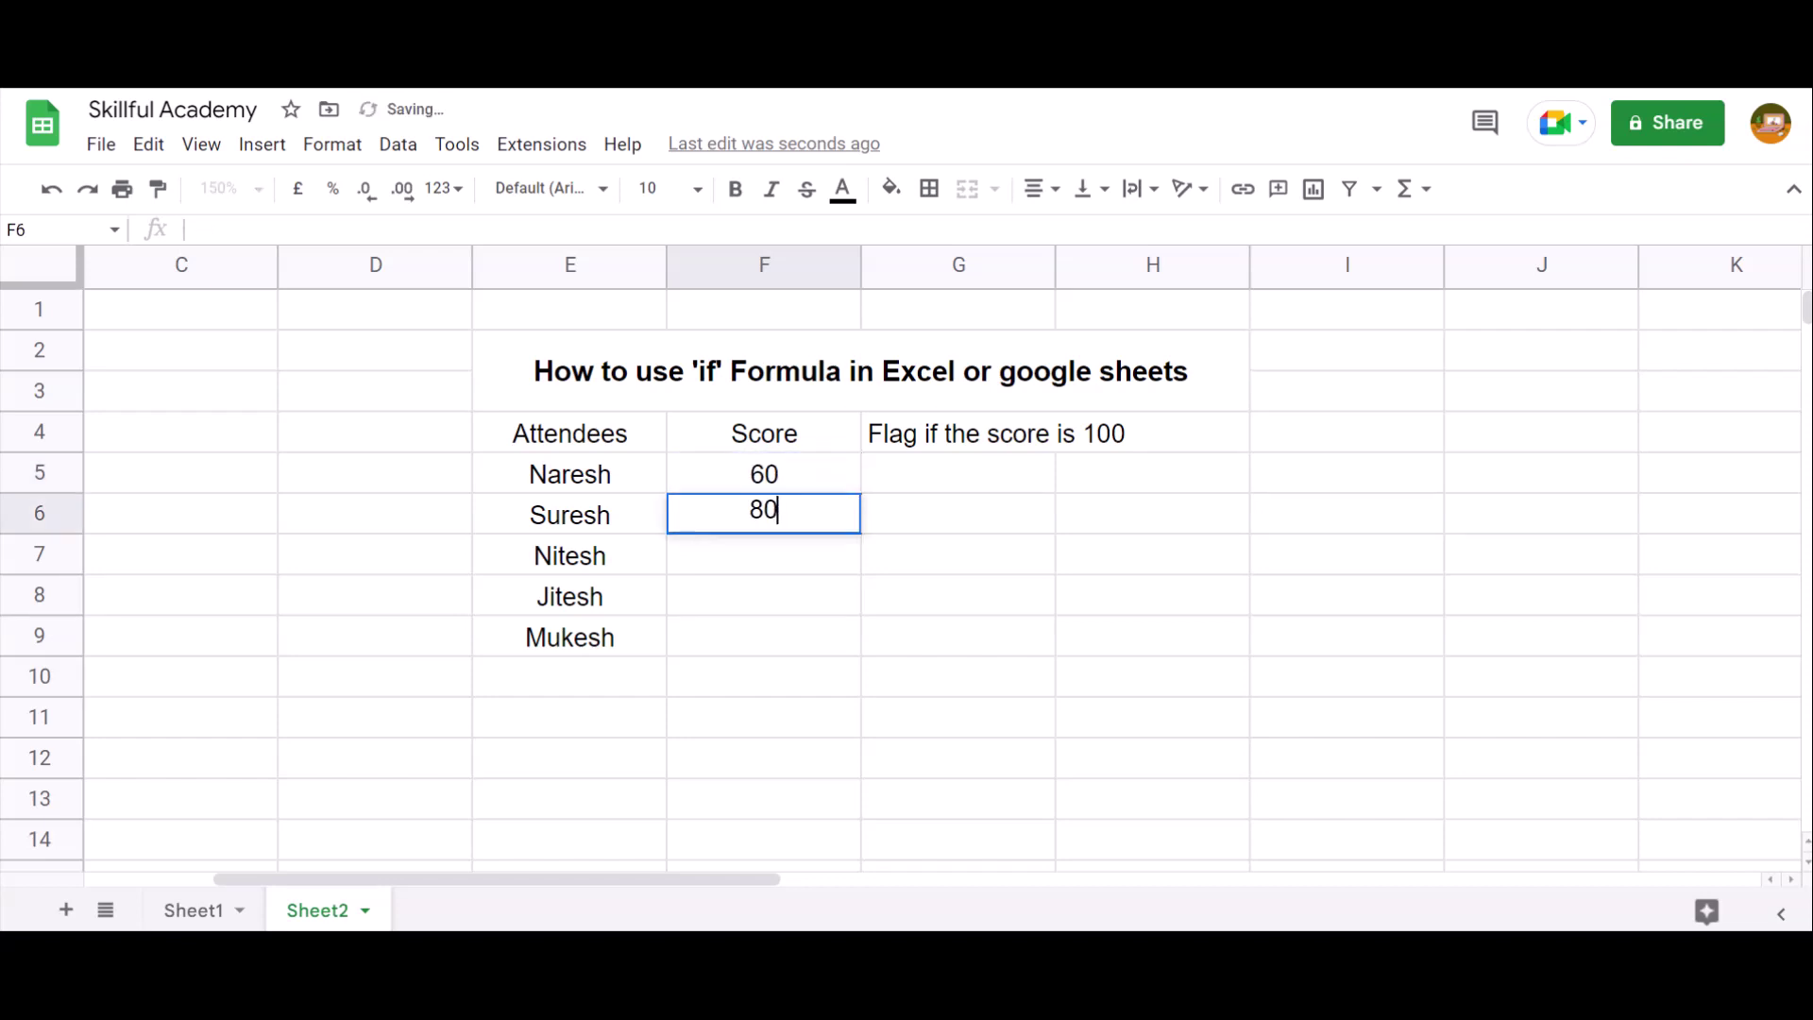
pyautogui.press('Return')
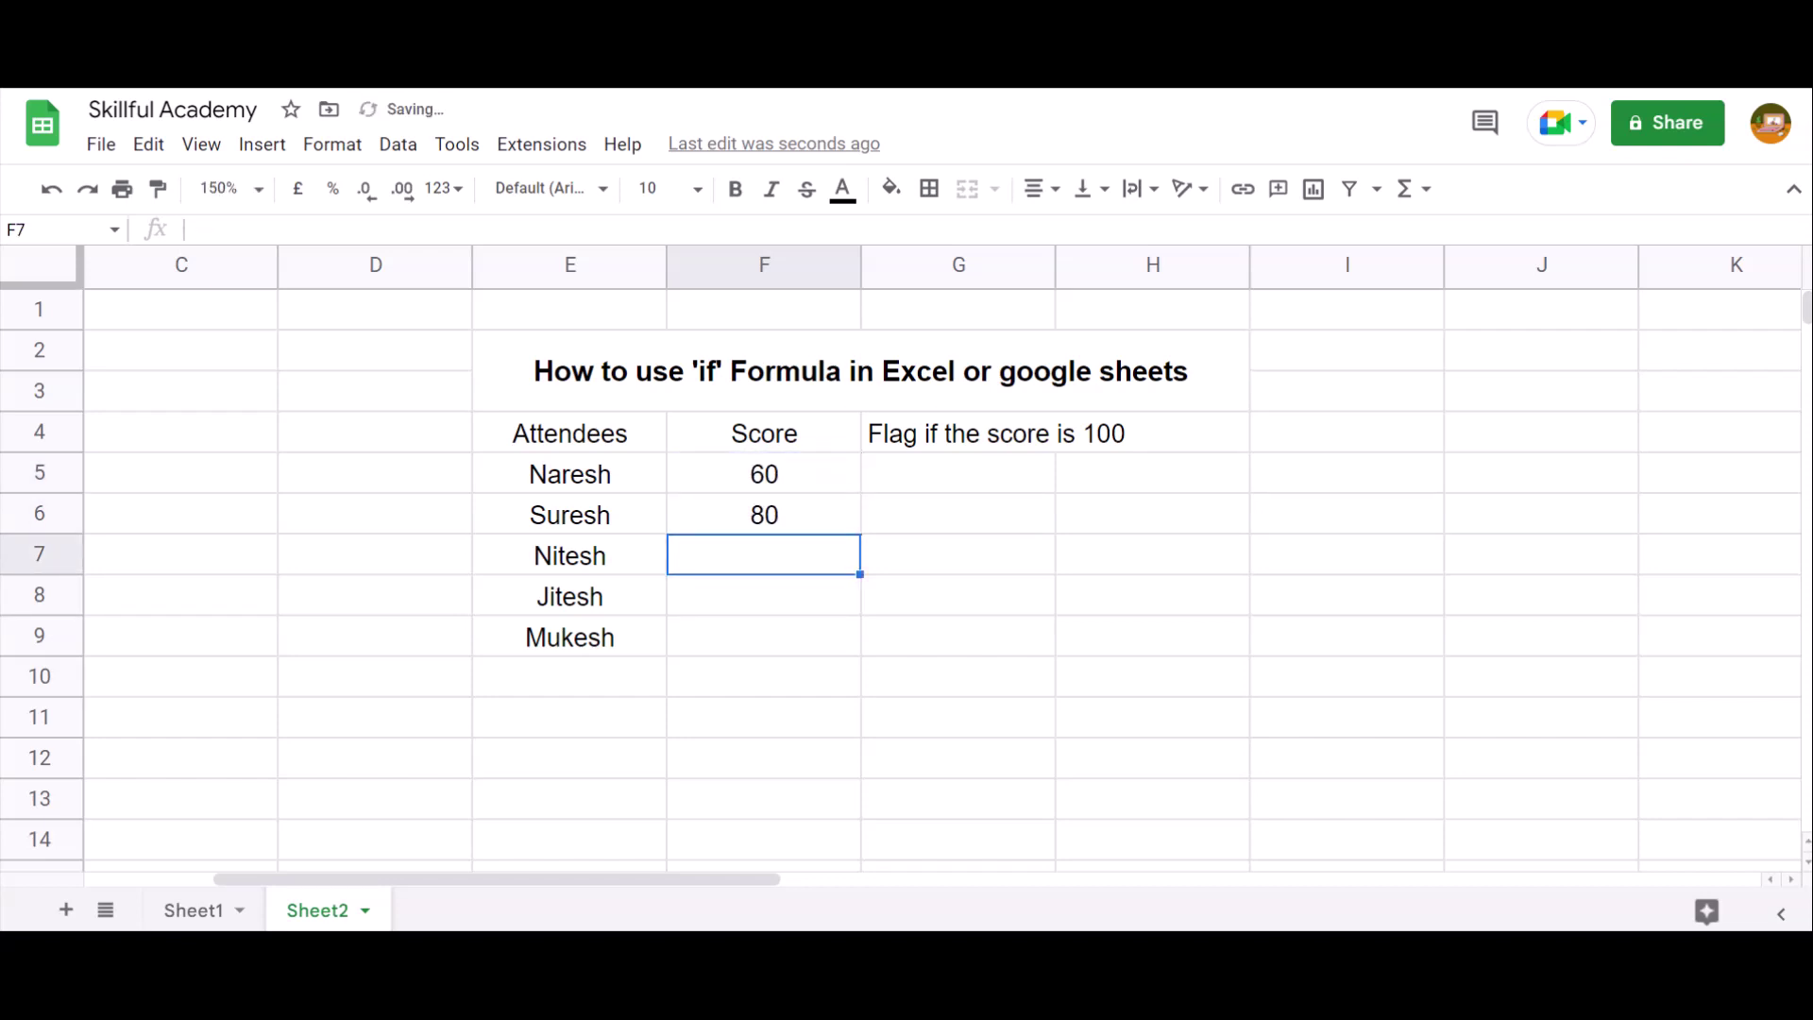
pyautogui.write('100')
pyautogui.press('Return')
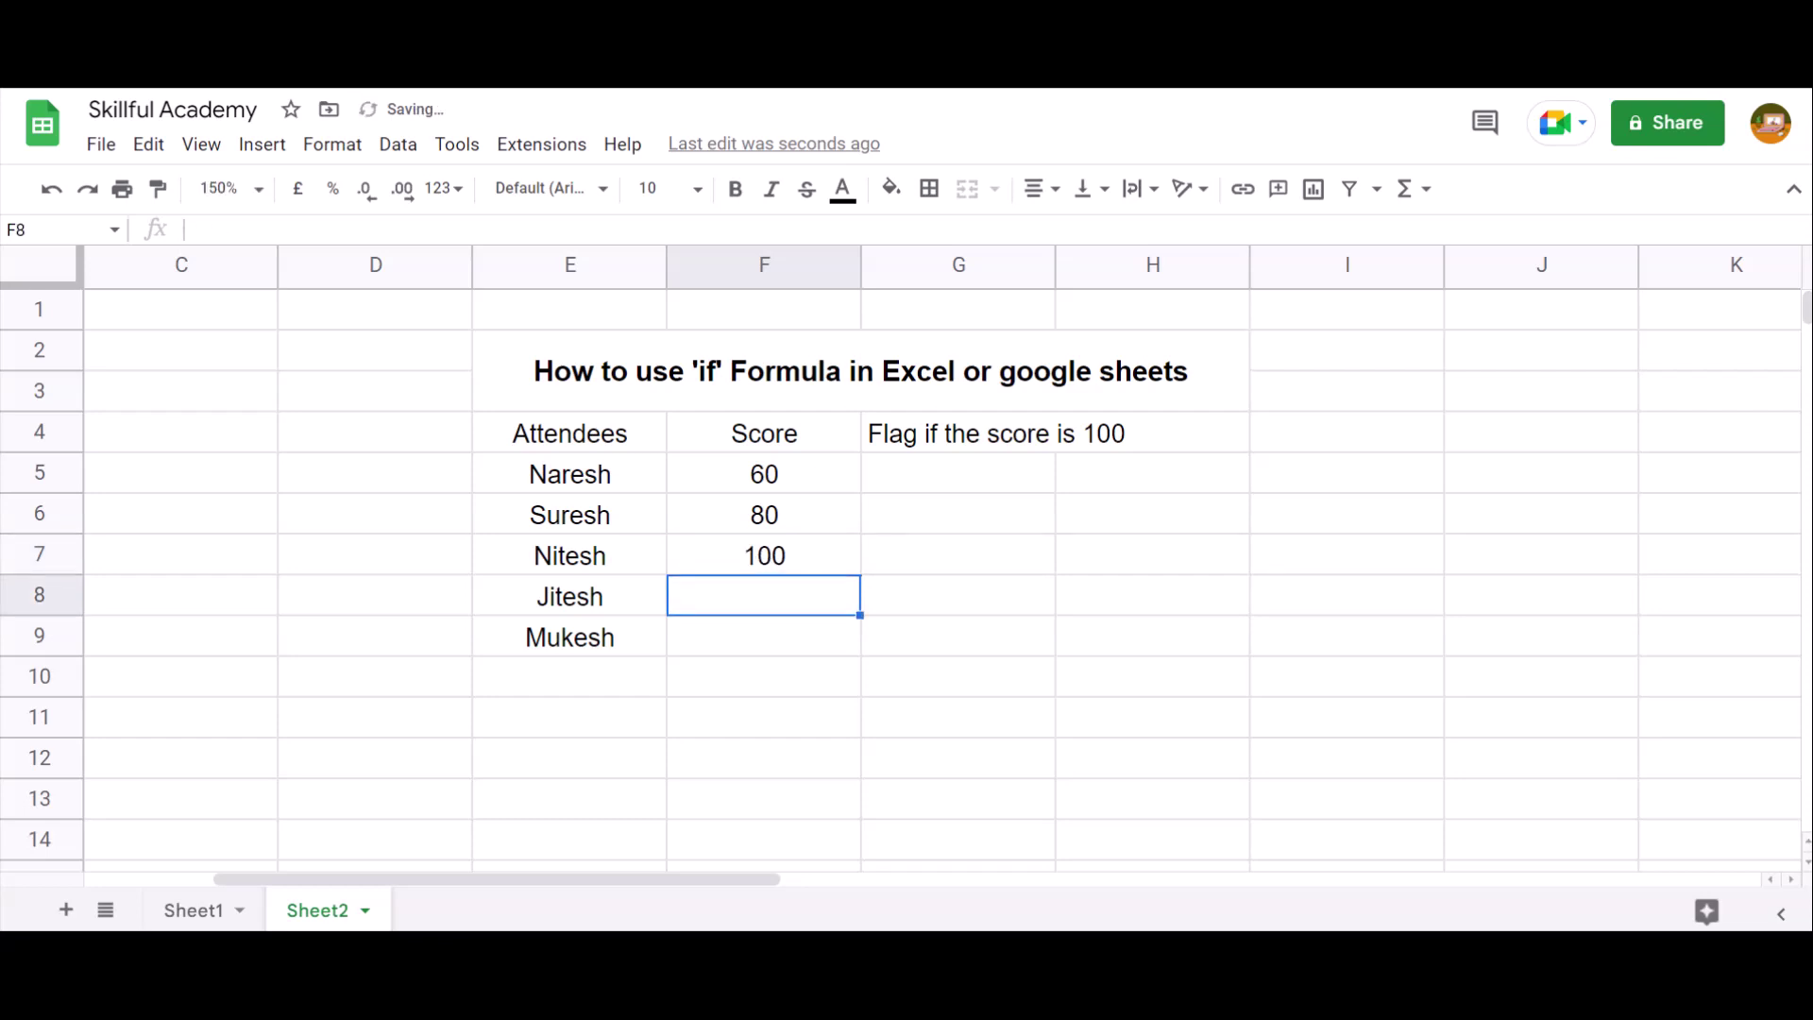
pyautogui.write('70')
pyautogui.press('Return')
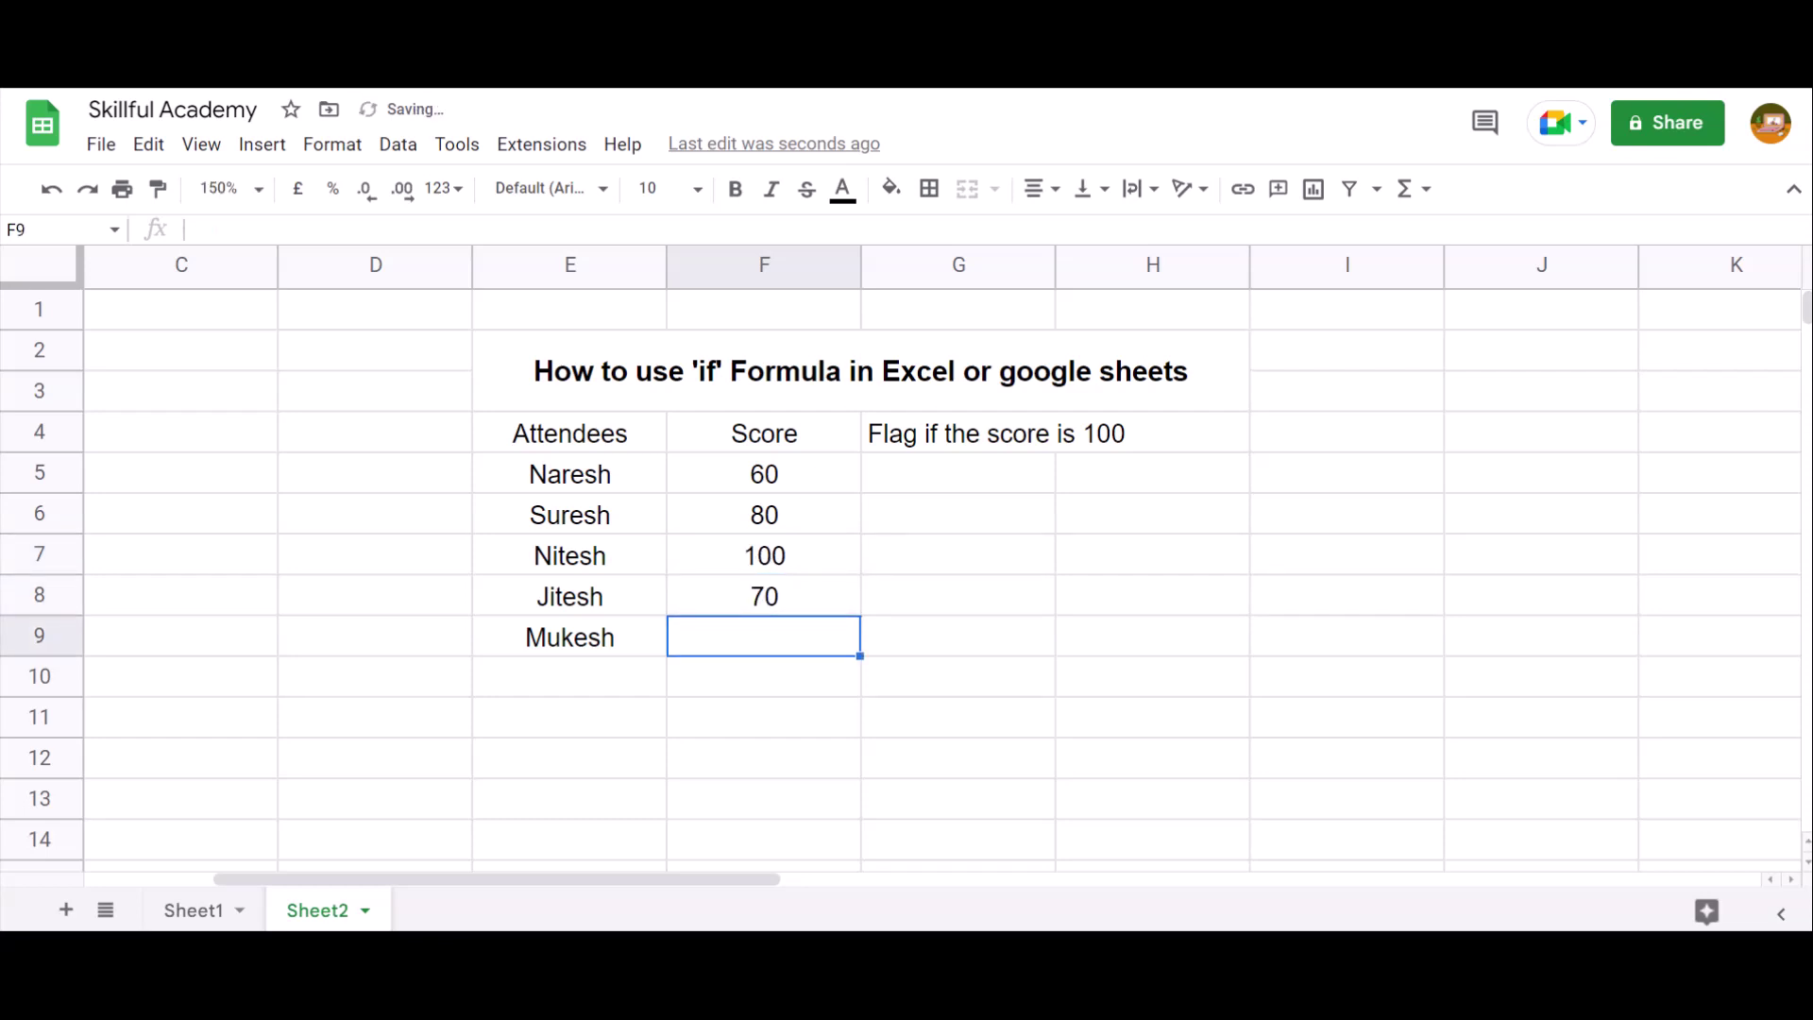
pyautogui.write('100')
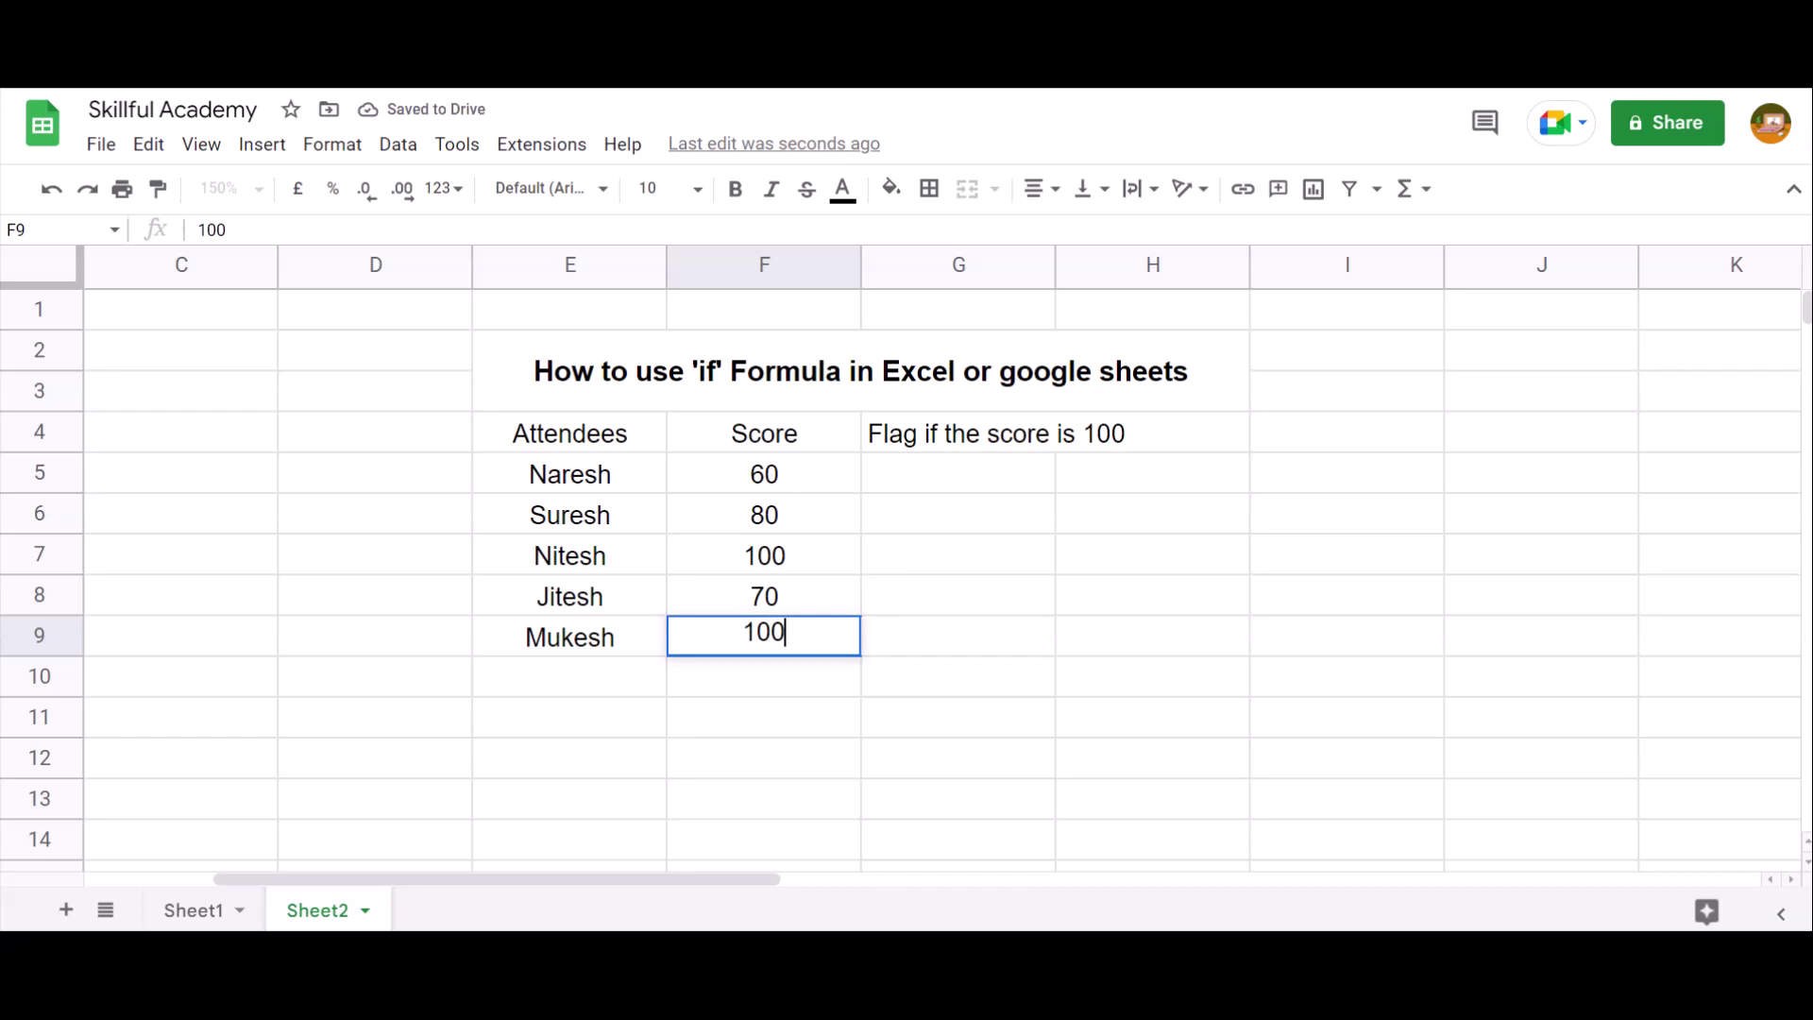
pyautogui.press('Tab')
# Enter the formula =IF(F5=100,1,0) in G5 to flag whether the first attendee's score is 100.
pyautogui.press('Up')
pyautogui.press('Up')
pyautogui.press('Up')
pyautogui.press('Up')
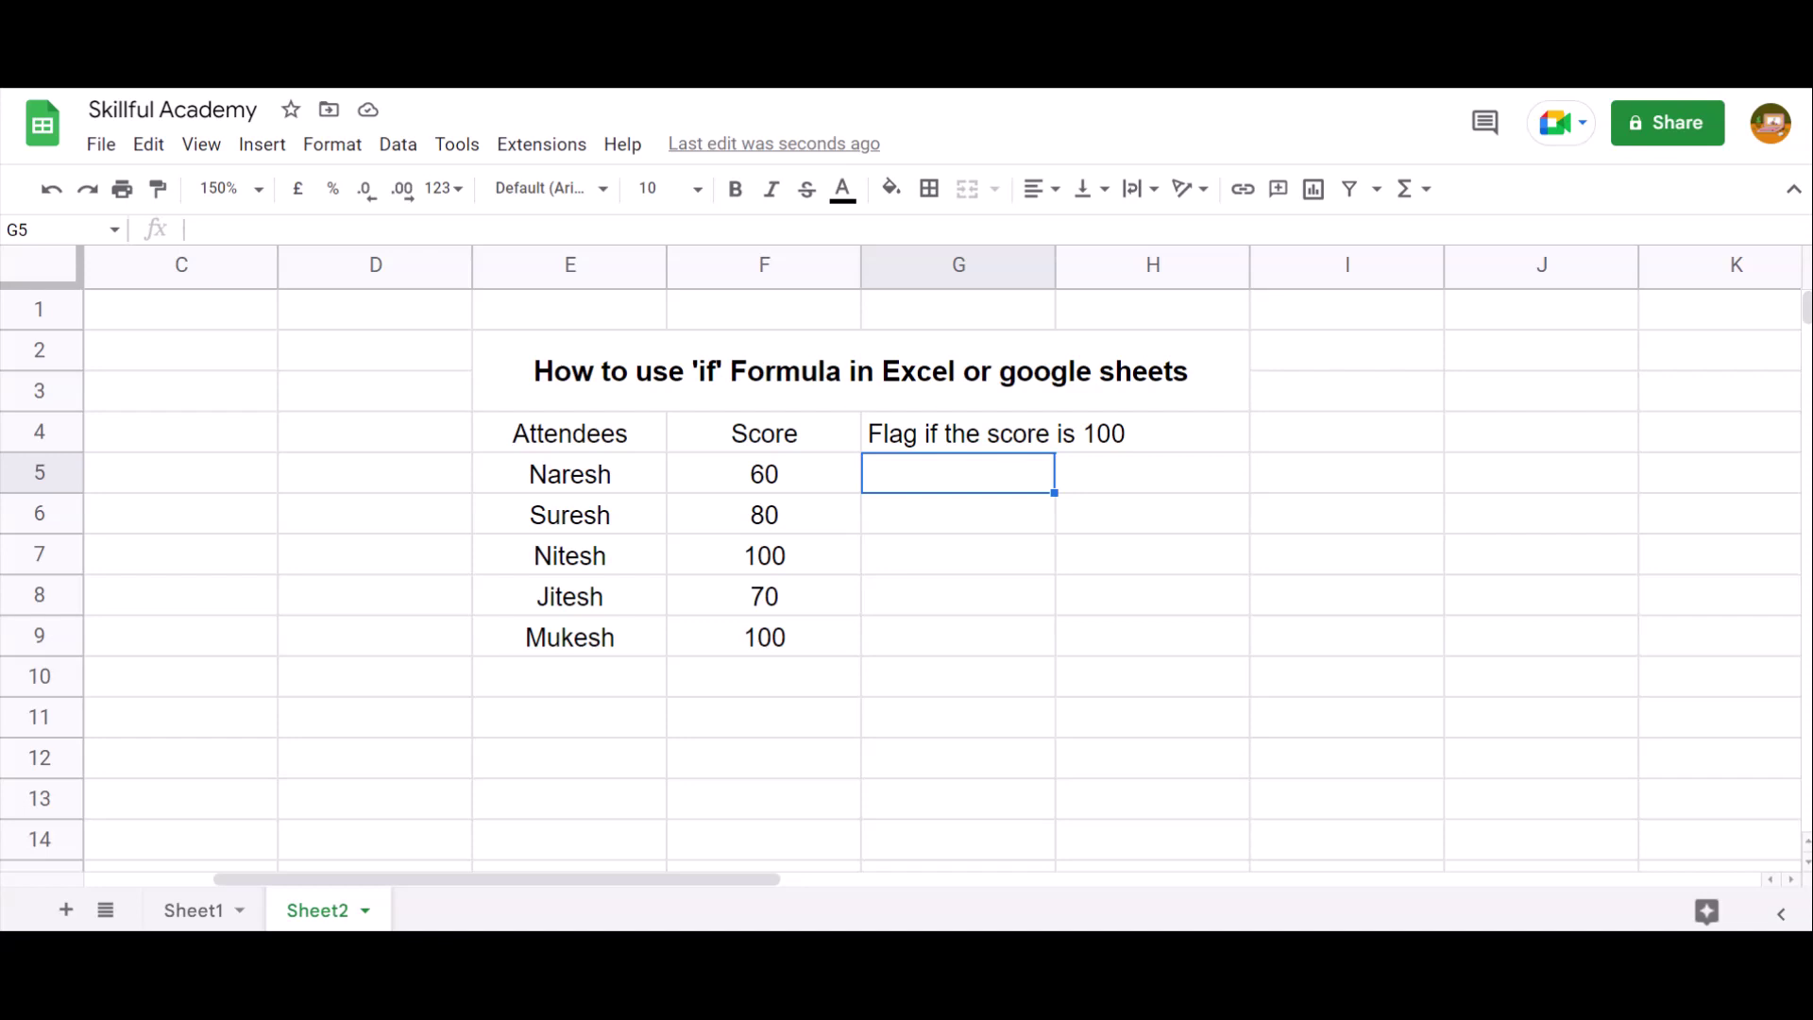
pyautogui.write('=if')
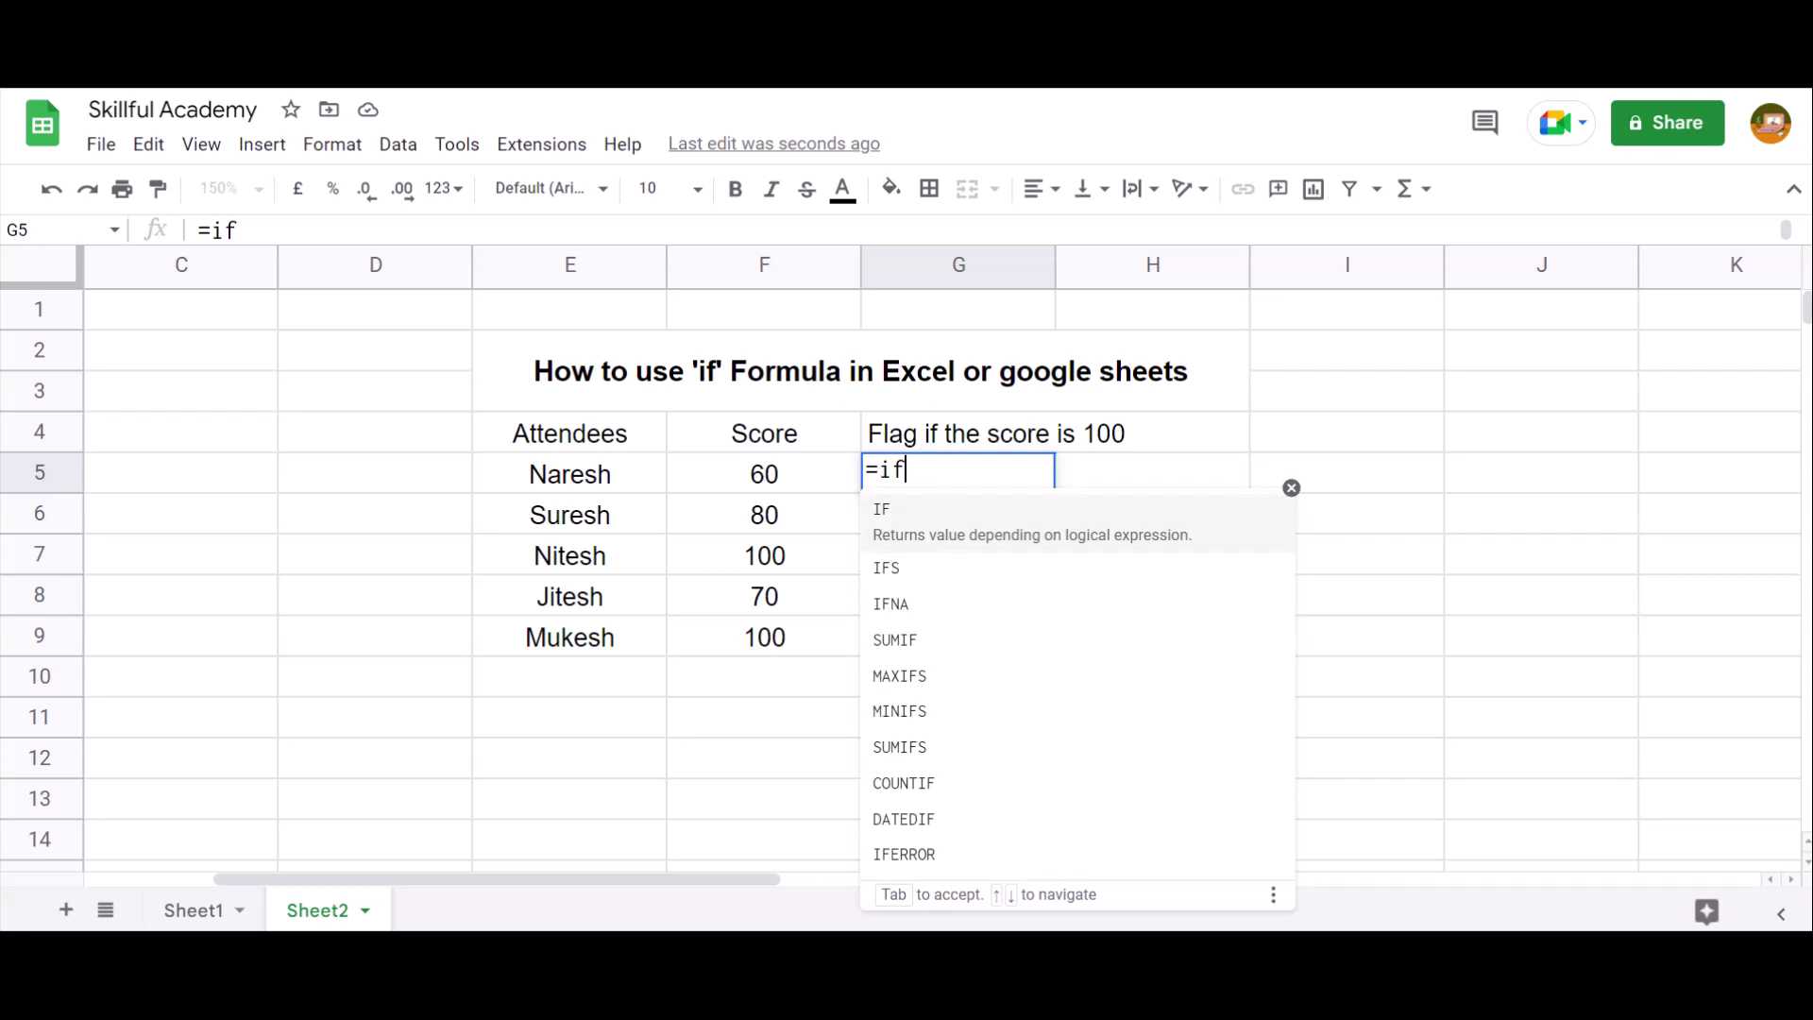
pyautogui.press('Tab')
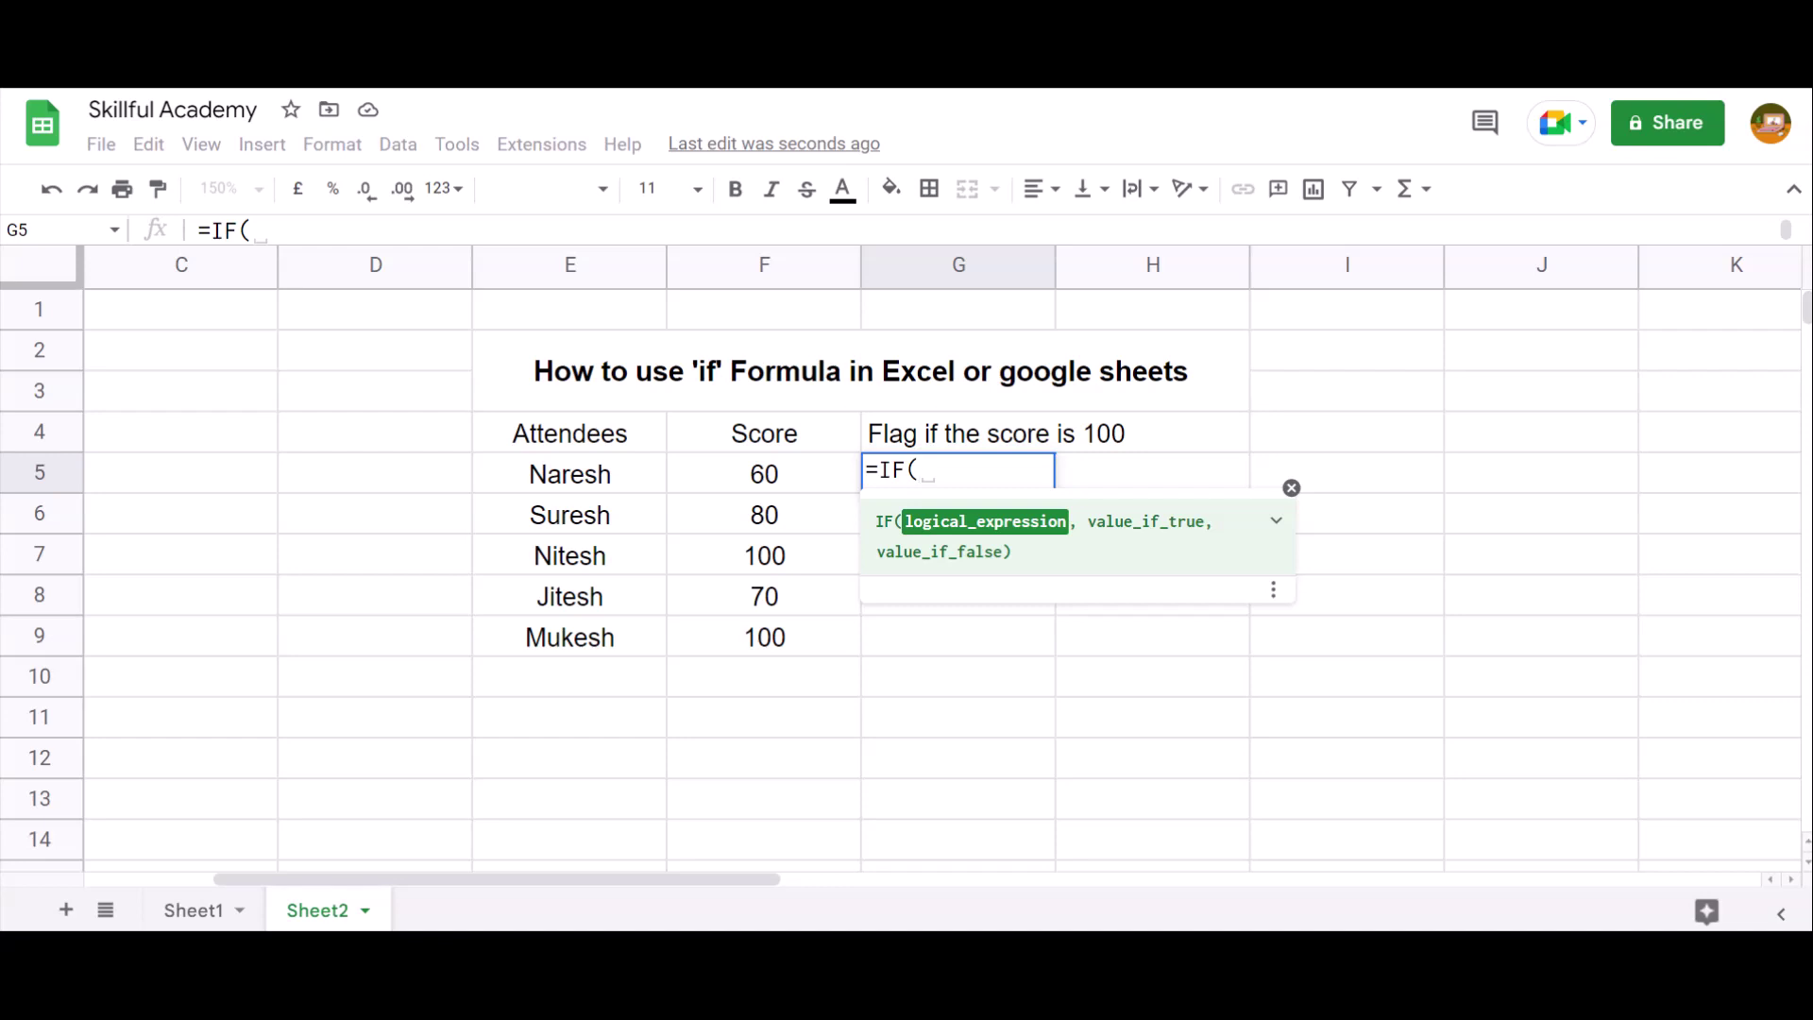
pyautogui.click(764, 473)
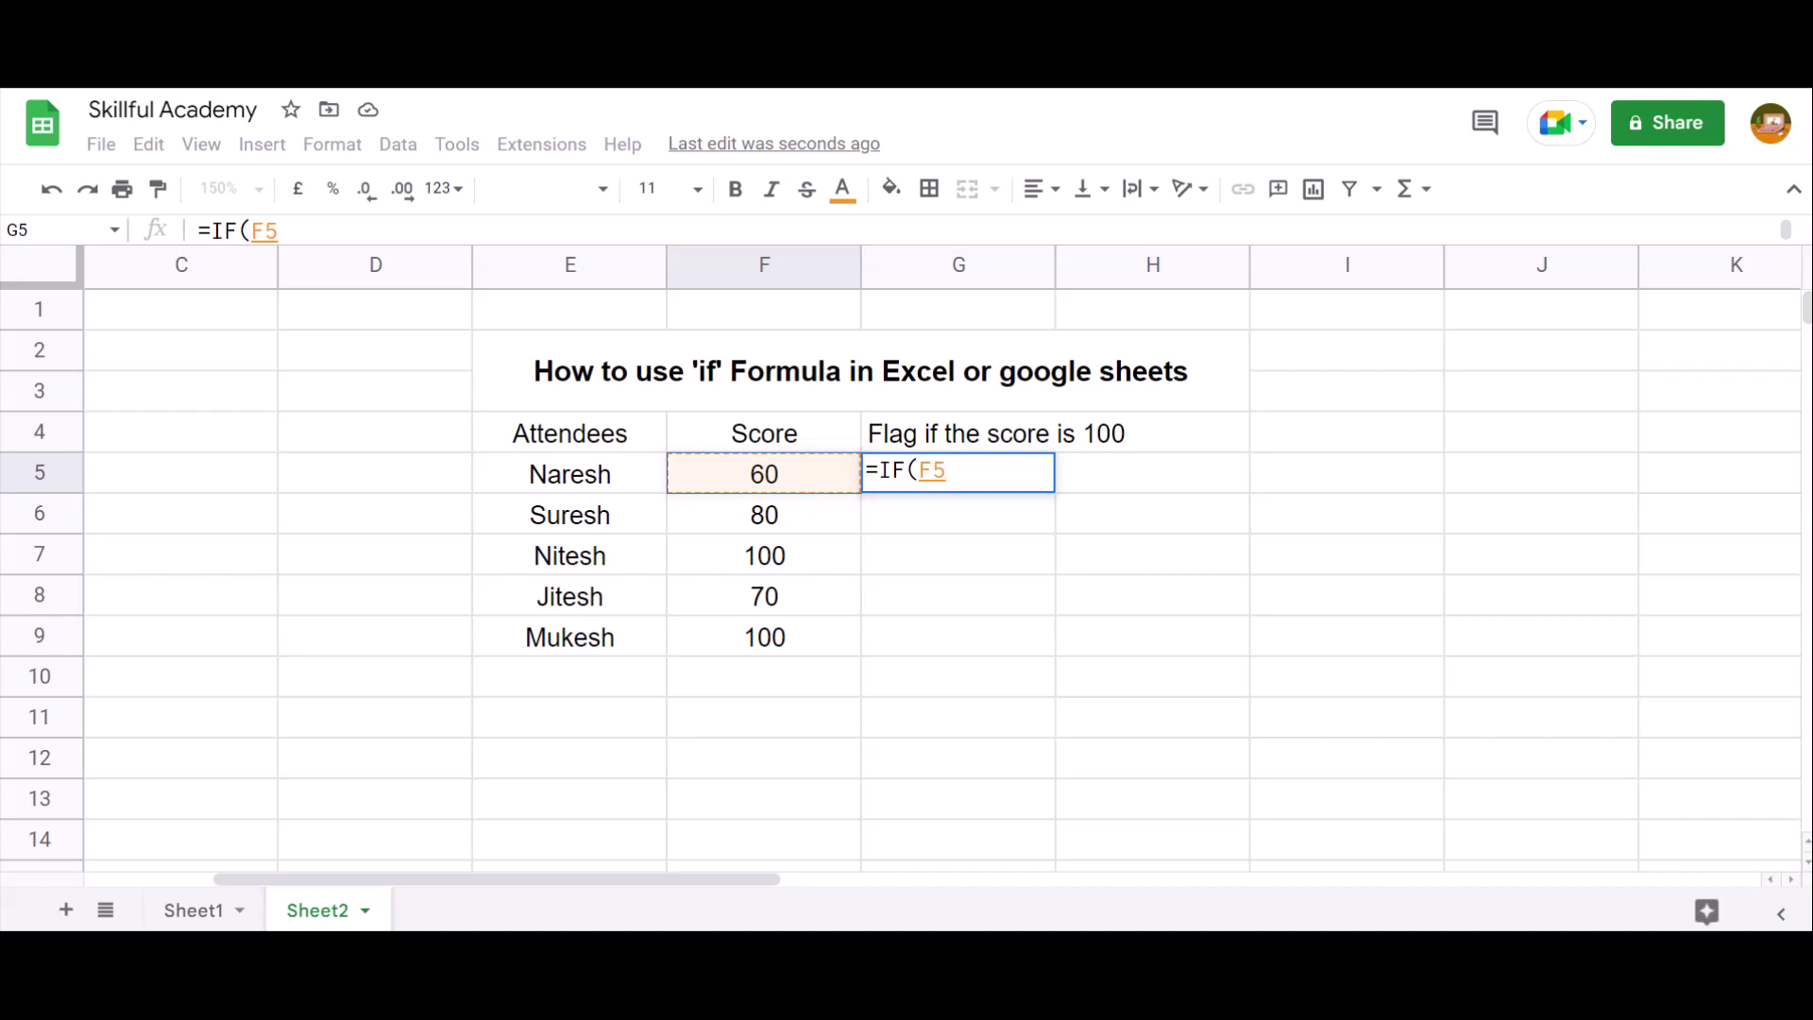
pyautogui.write('=')
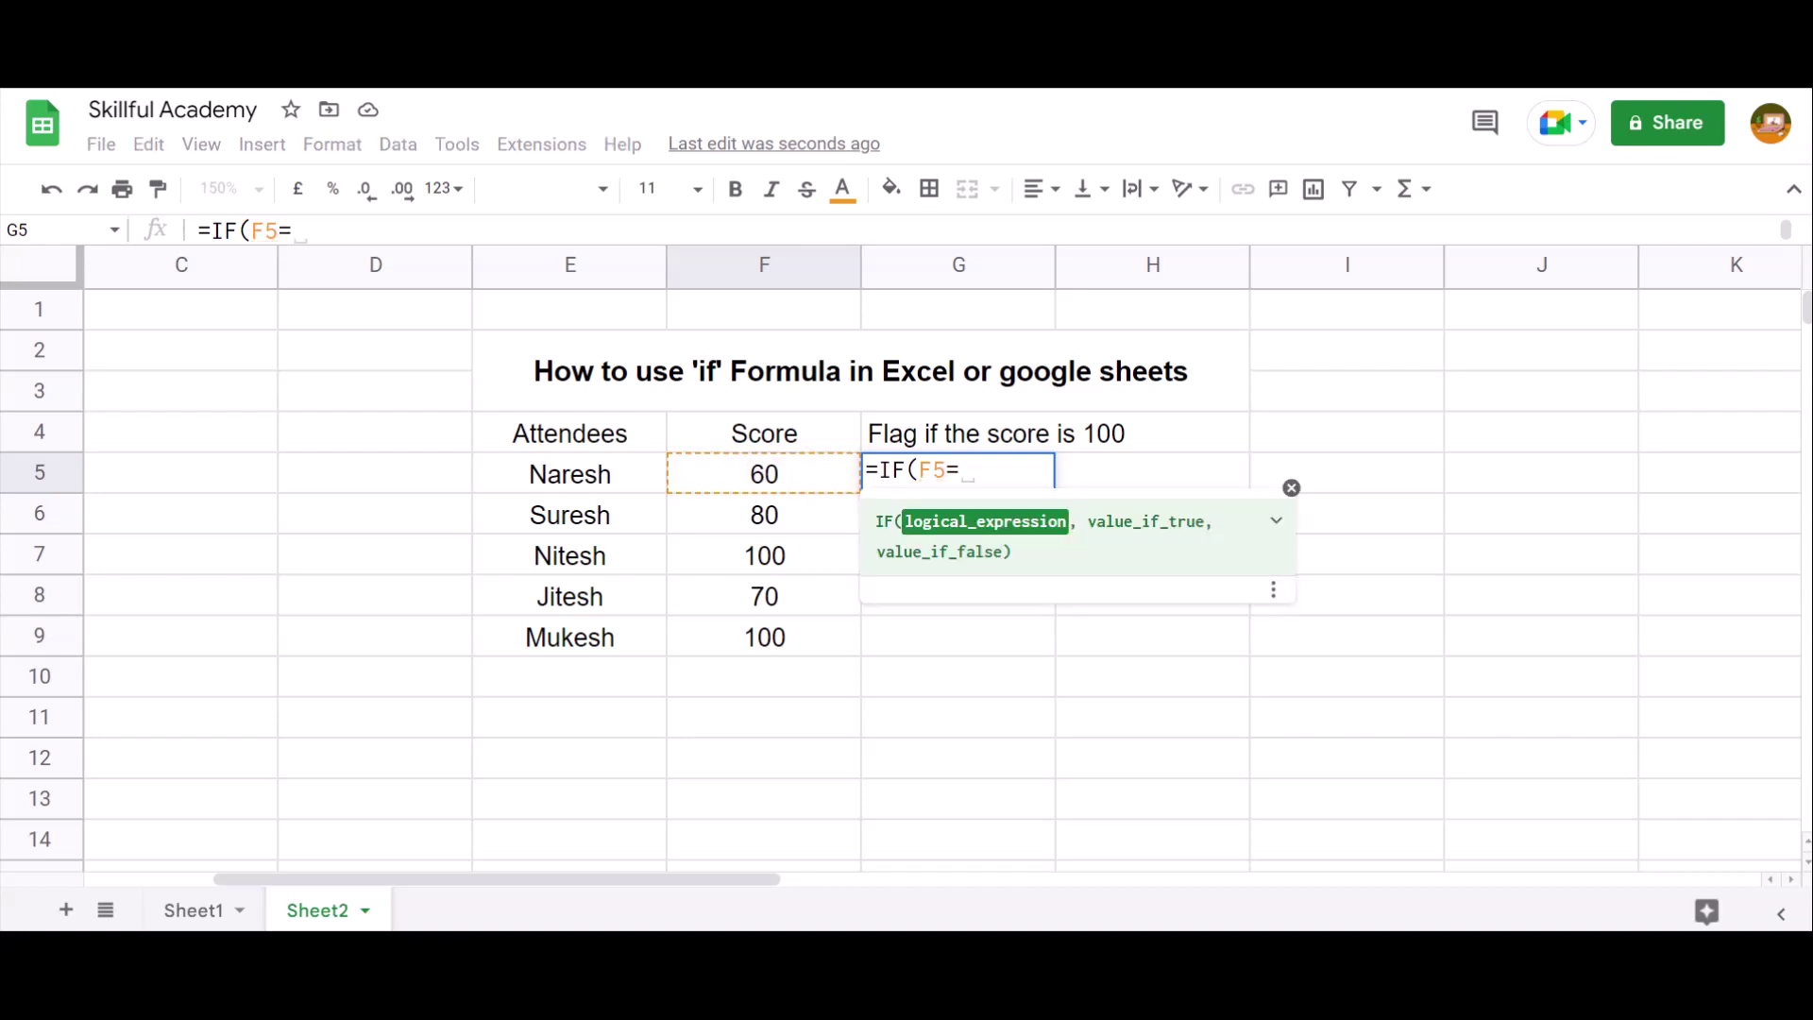
pyautogui.write('100')
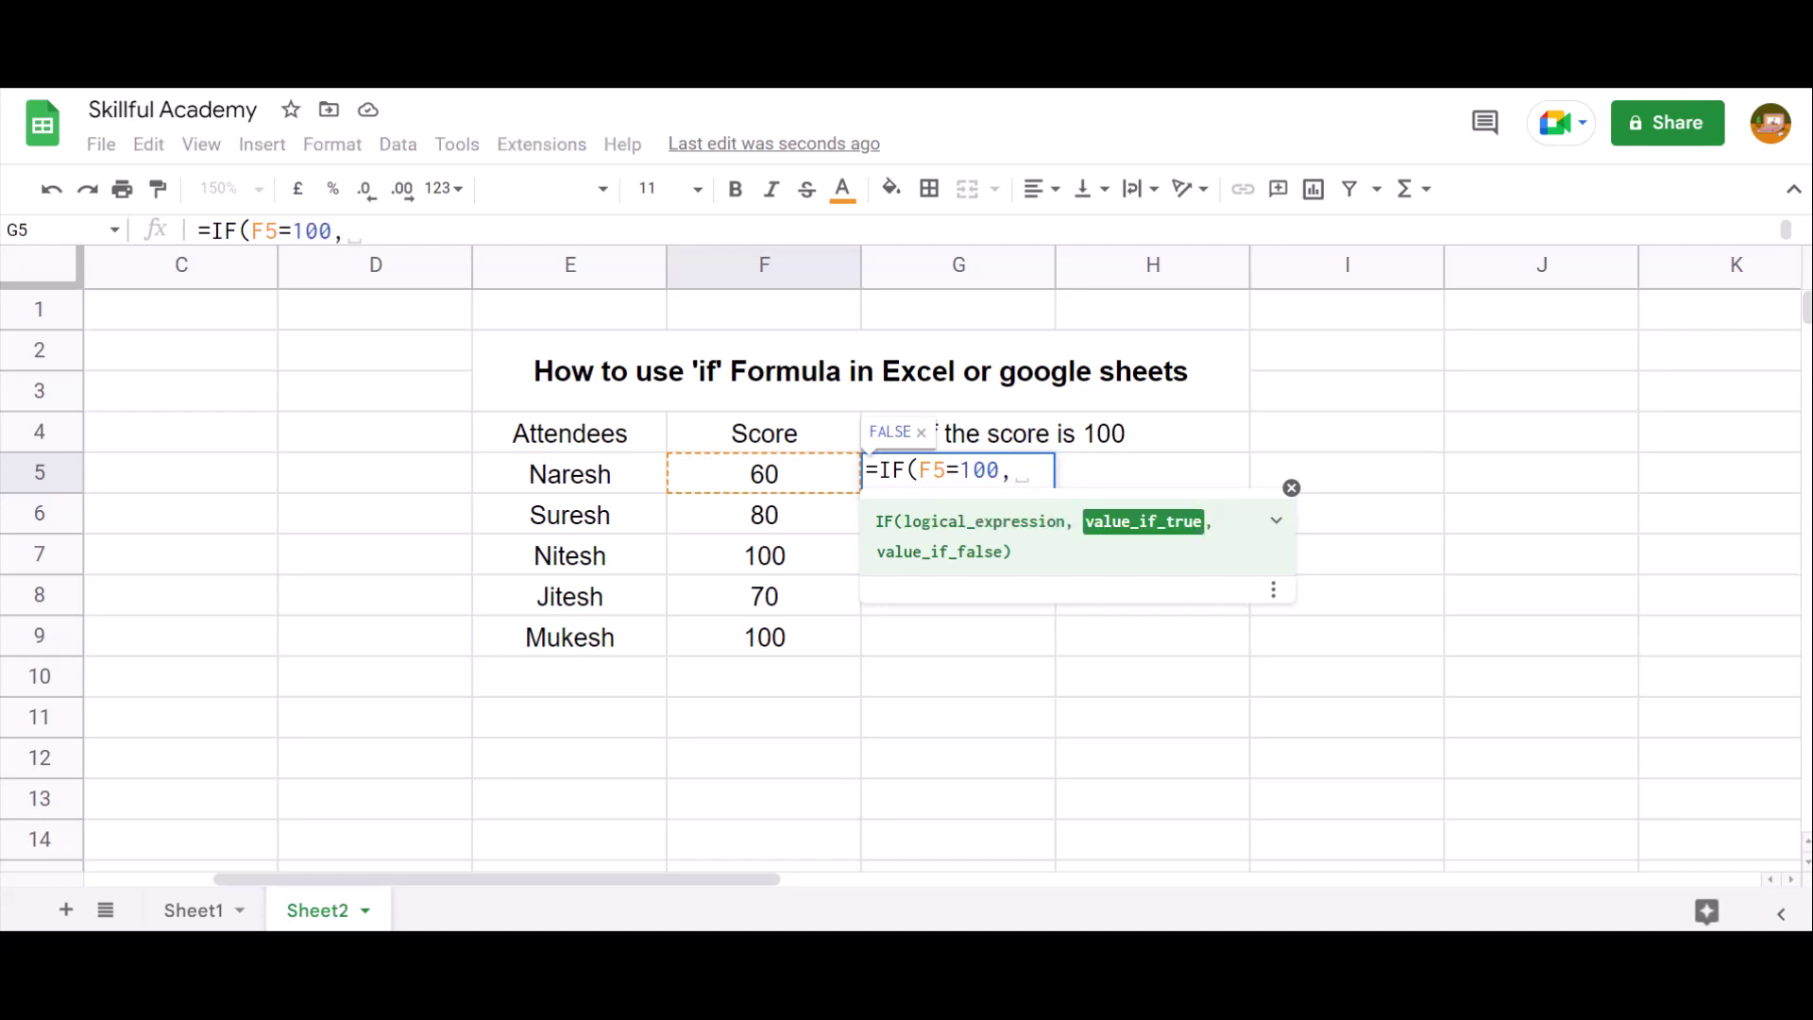
pyautogui.write(',1')
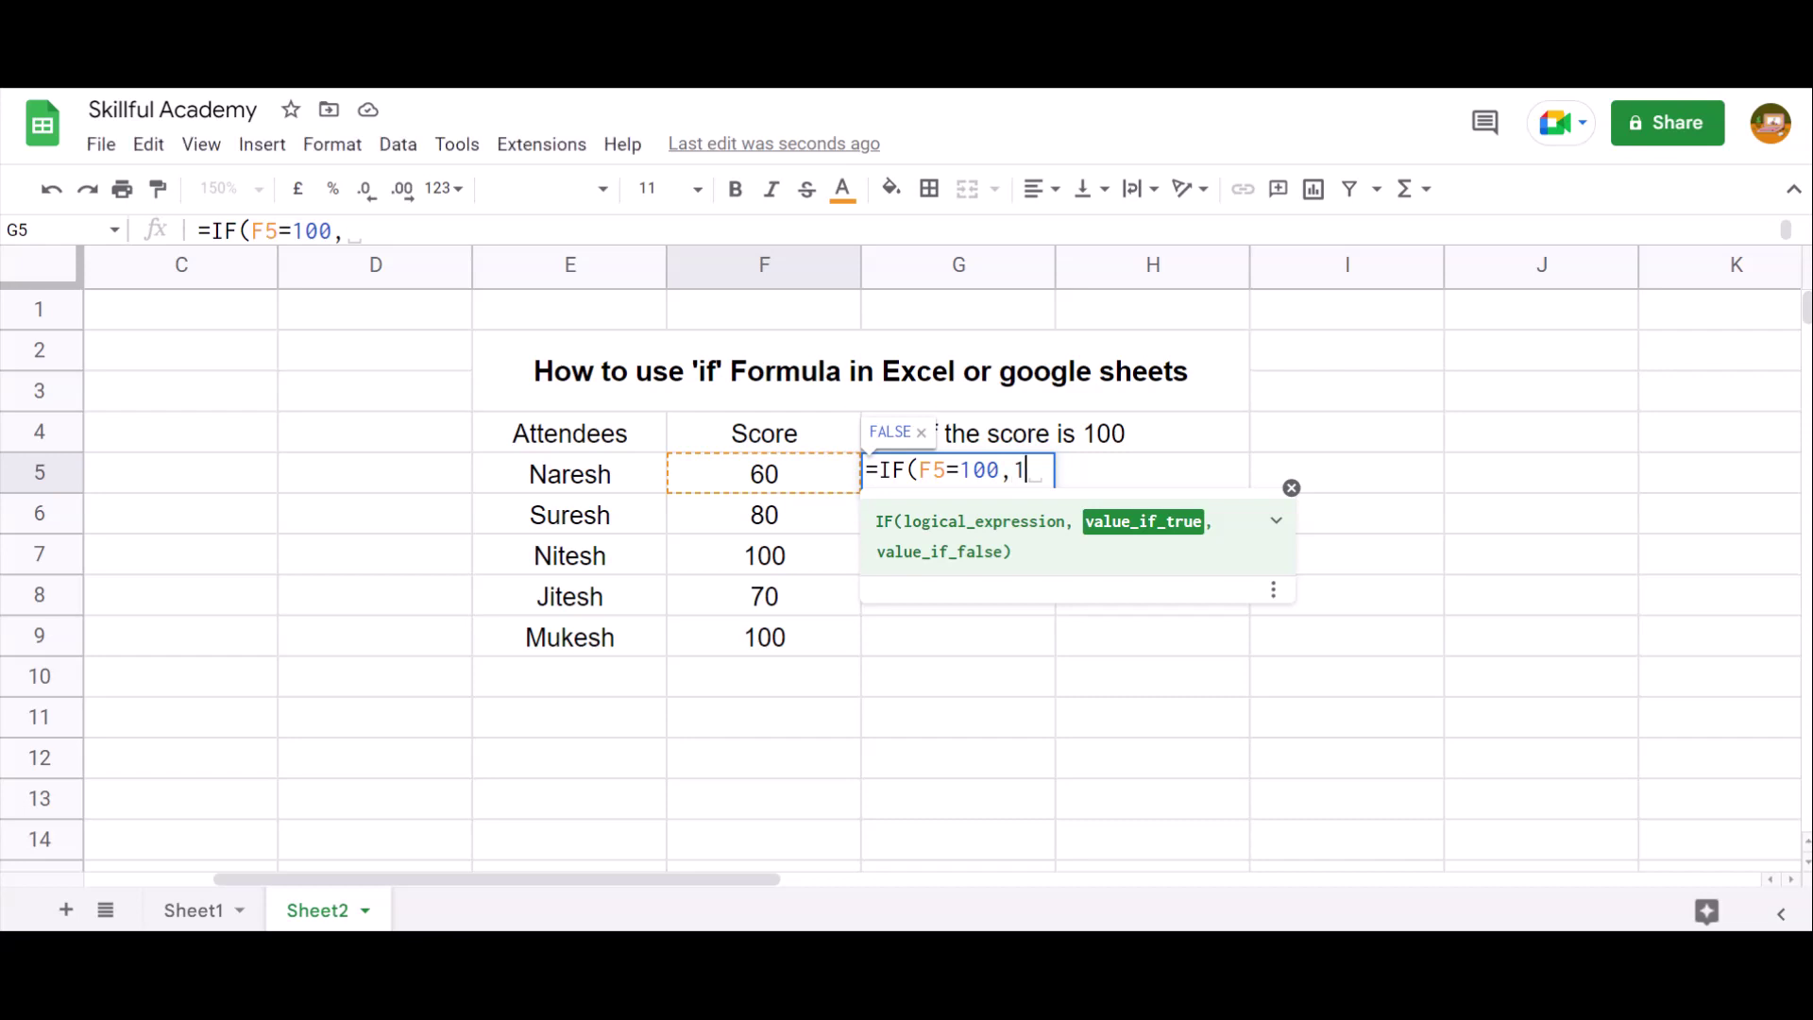
pyautogui.write(',0')
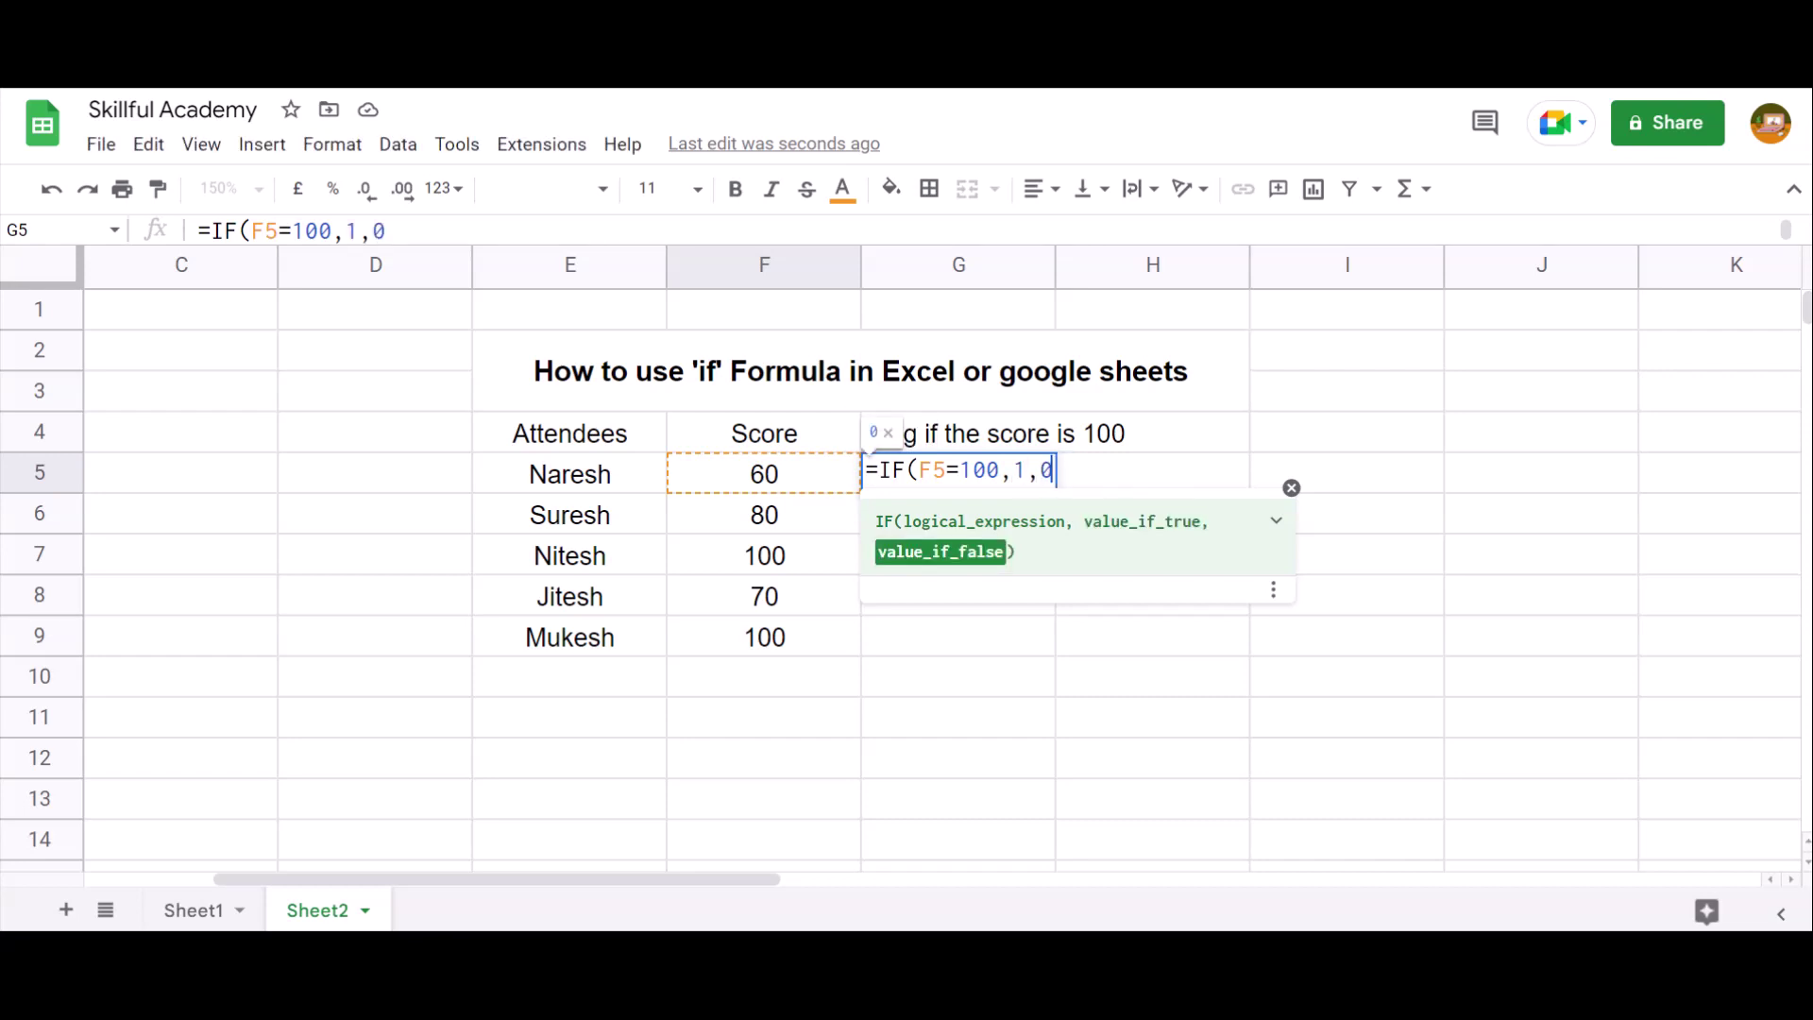
pyautogui.write(')')
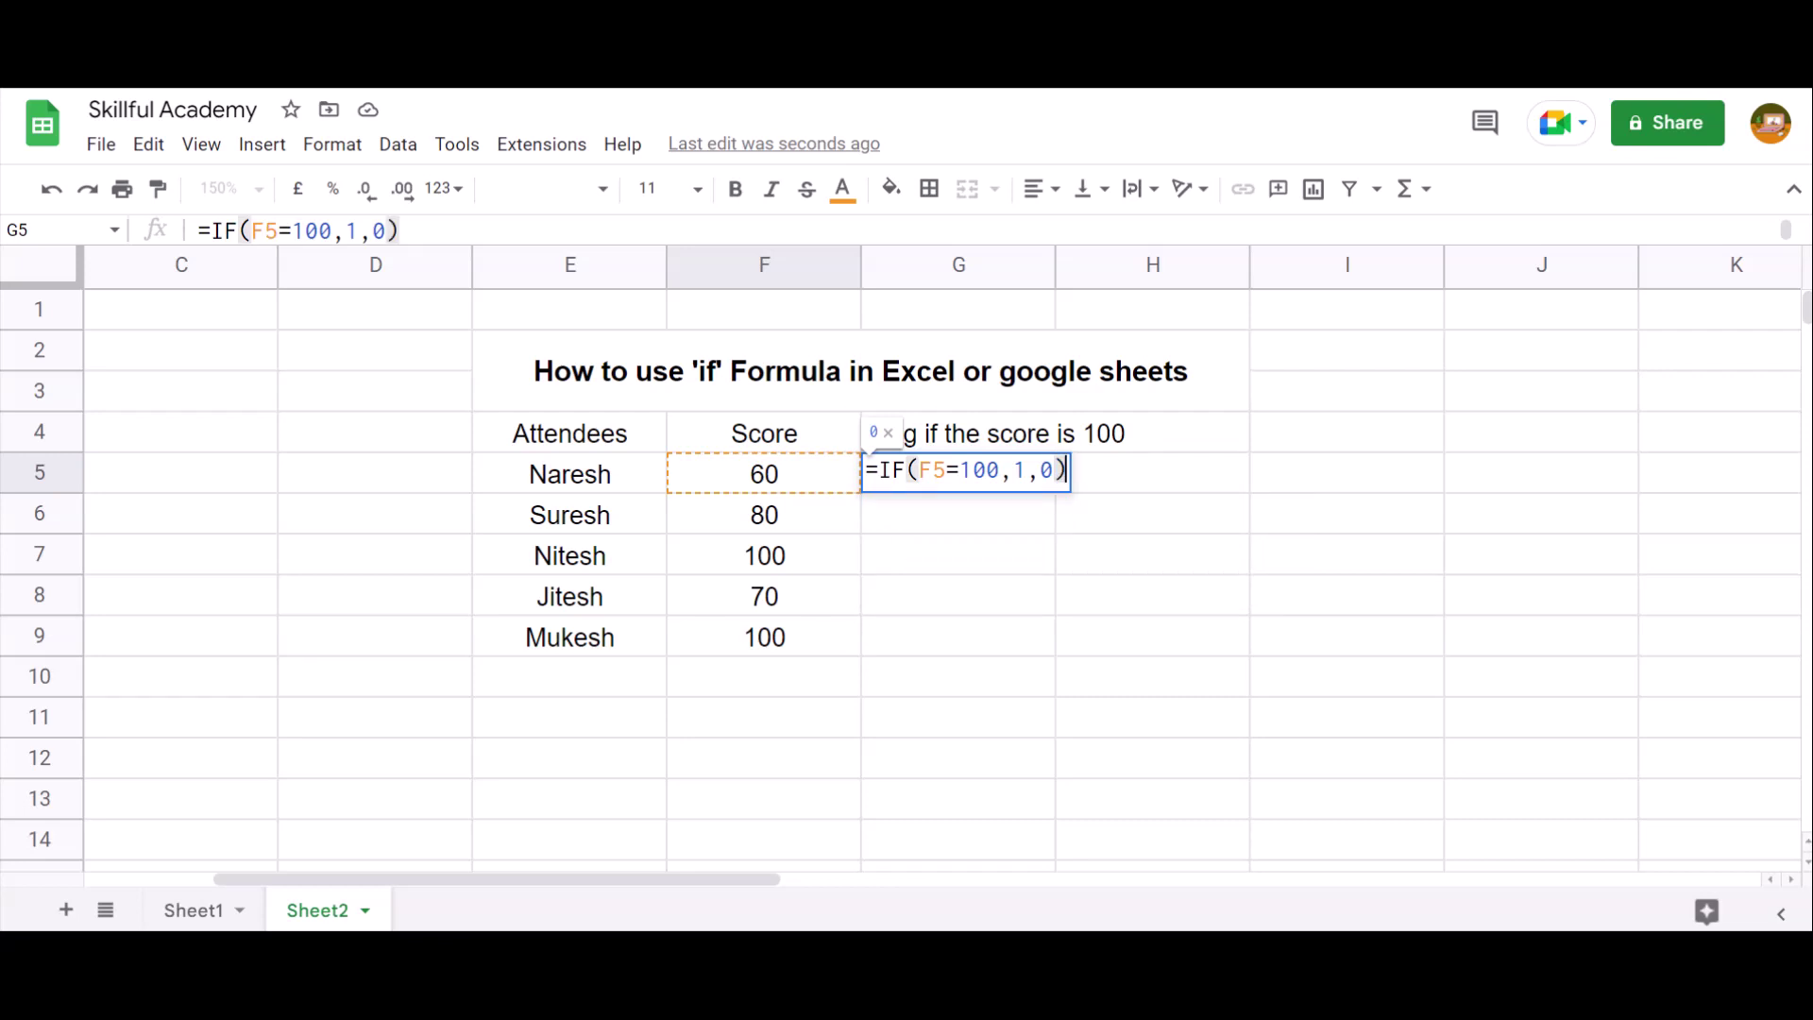
pyautogui.press('Return')
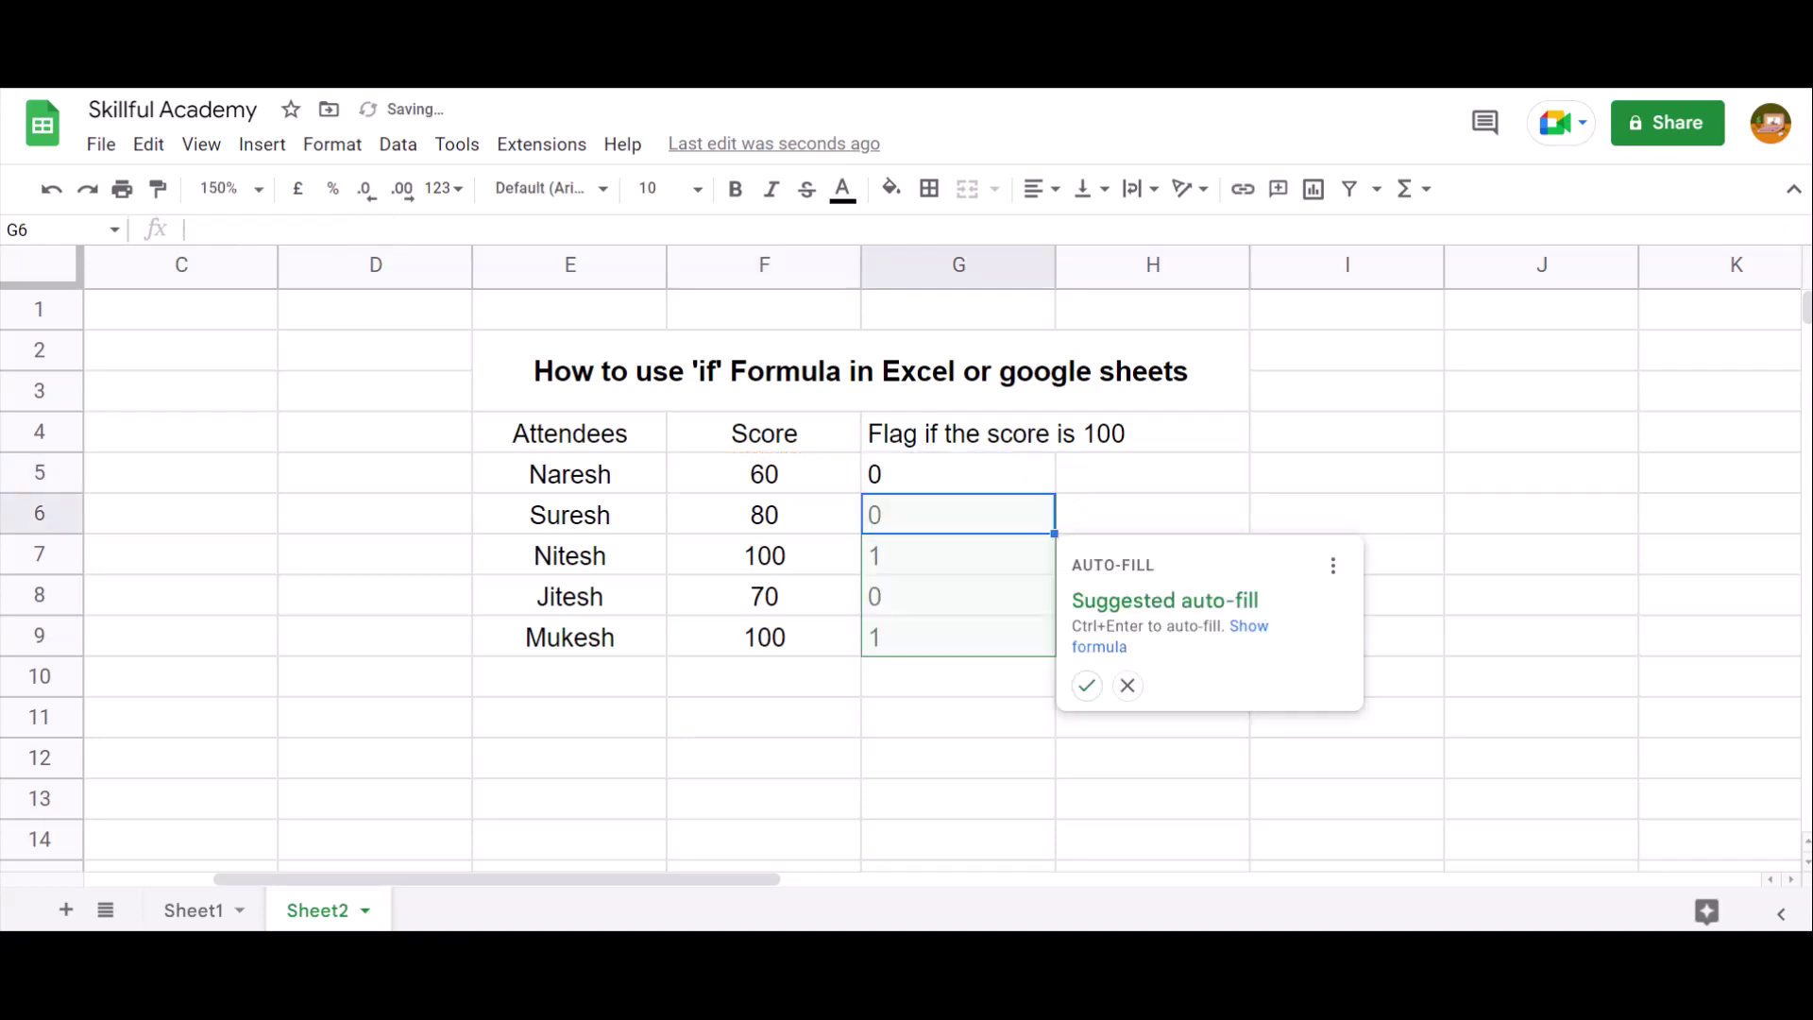
# Fill the IF formula from G5 down through G9 for the remaining attendees.
pyautogui.click(958, 473)
pyautogui.hotkey('shift', 'Down')
pyautogui.hotkey('shift', 'Down')
pyautogui.hotkey('shift', 'Down')
pyautogui.hotkey('shift', 'Down')
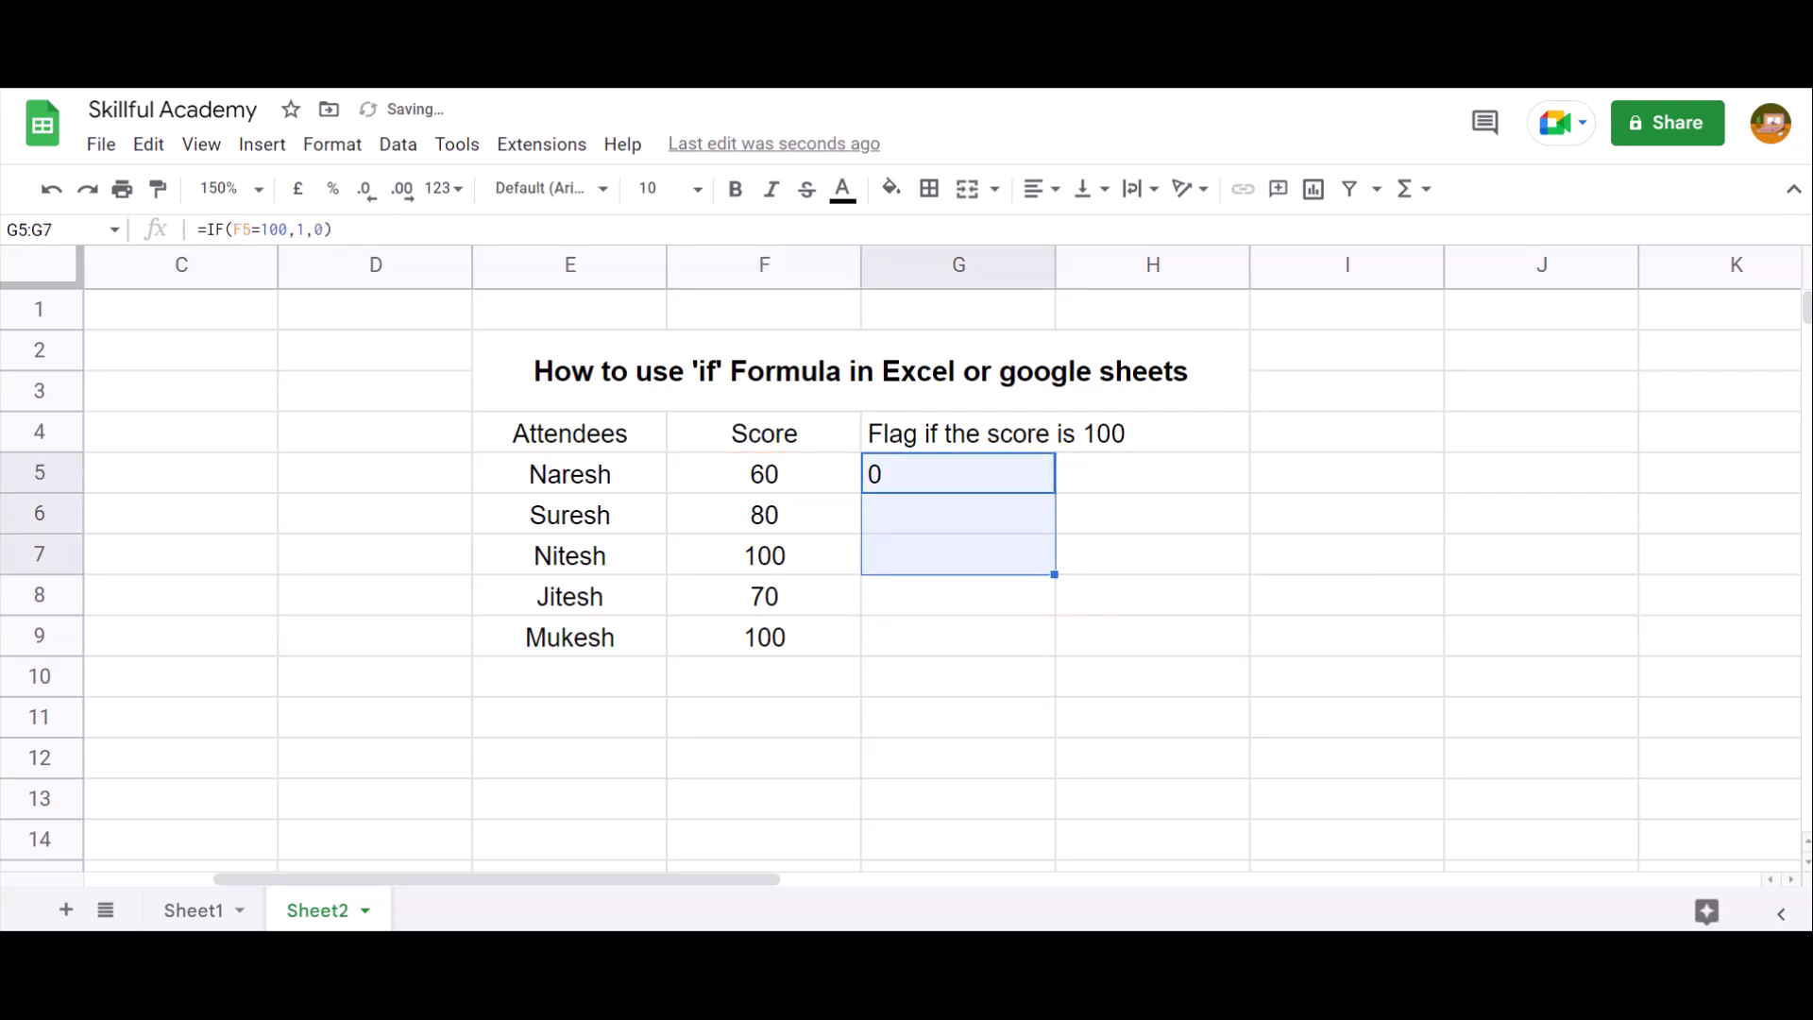
pyautogui.click(958, 473)
pyautogui.click(958, 636)
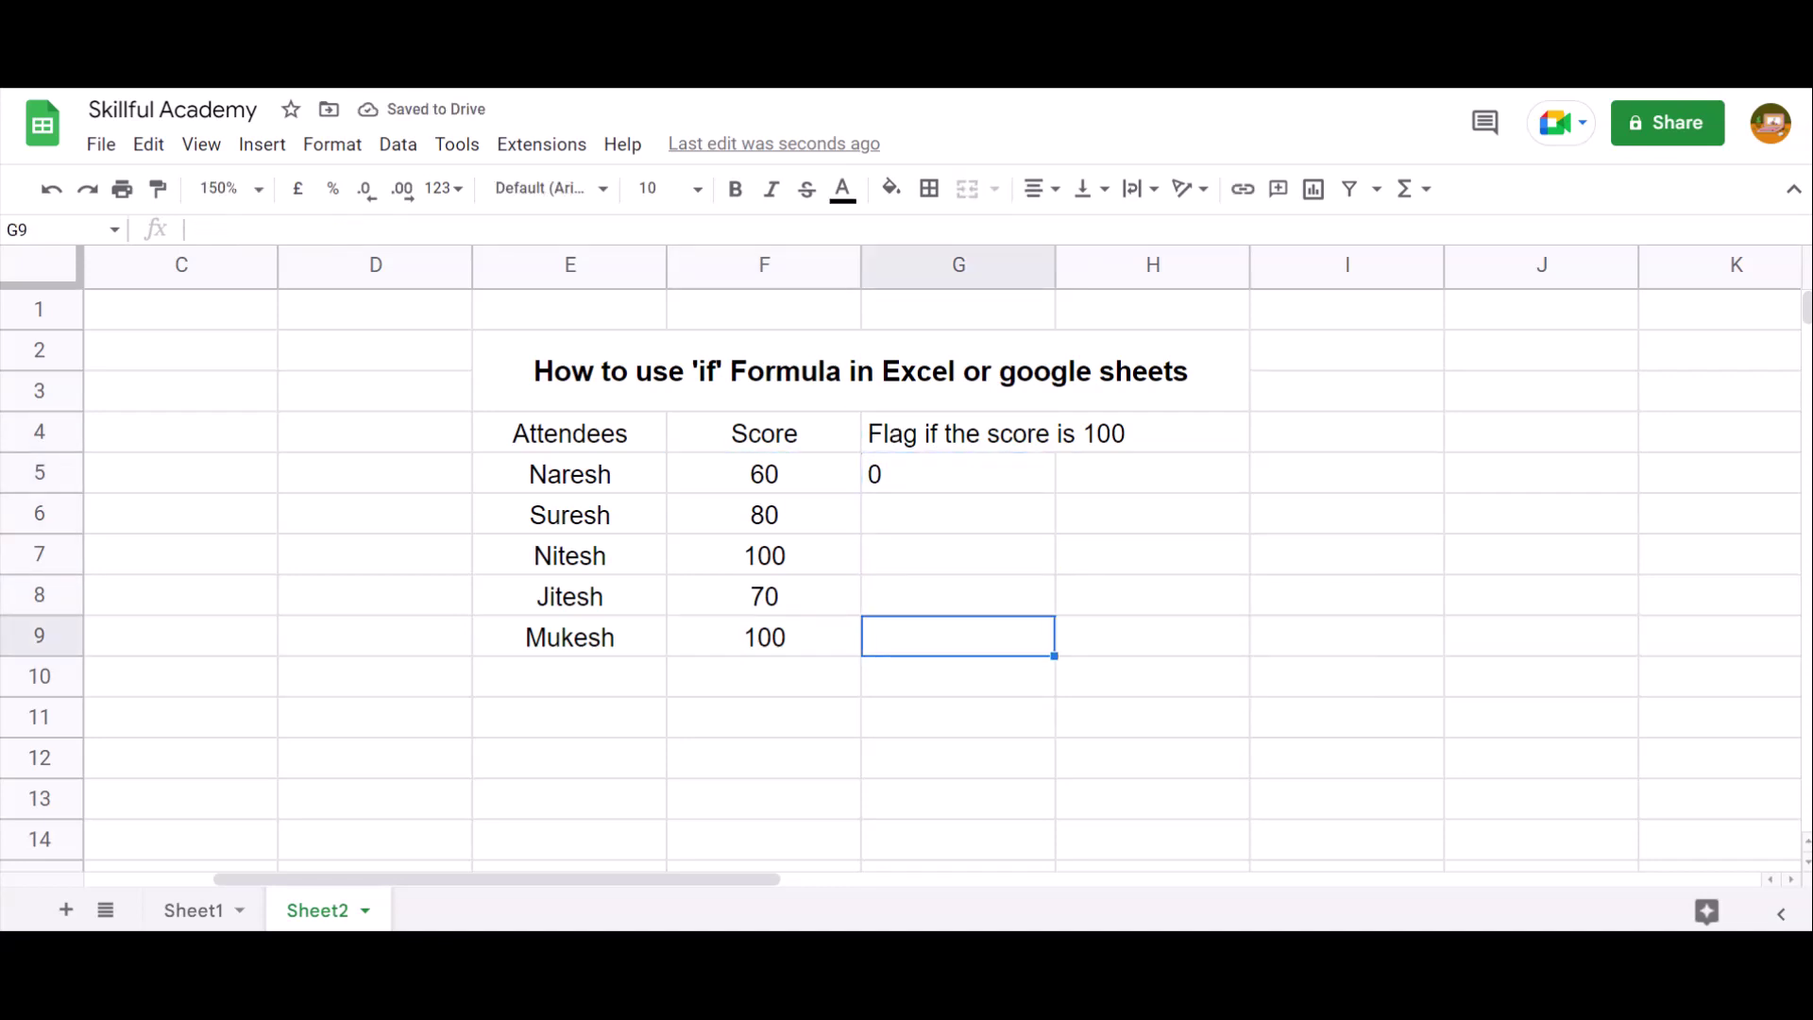
pyautogui.keyDown('shift'); pyautogui.click(957, 473); pyautogui.keyUp('shift')
pyautogui.hotkey('ctrl', 'd')
# Center the flag values in G5 to G9 horizontally.
pyautogui.hotkey('alt', 'h')
pyautogui.press('a')
pyautogui.press('c')
# Examine the IF formulas in the flag column row by row and compare their results with the scores in column F.
pyautogui.press('Up')
pyautogui.press('Up')
pyautogui.press('Up')
pyautogui.press('Up')
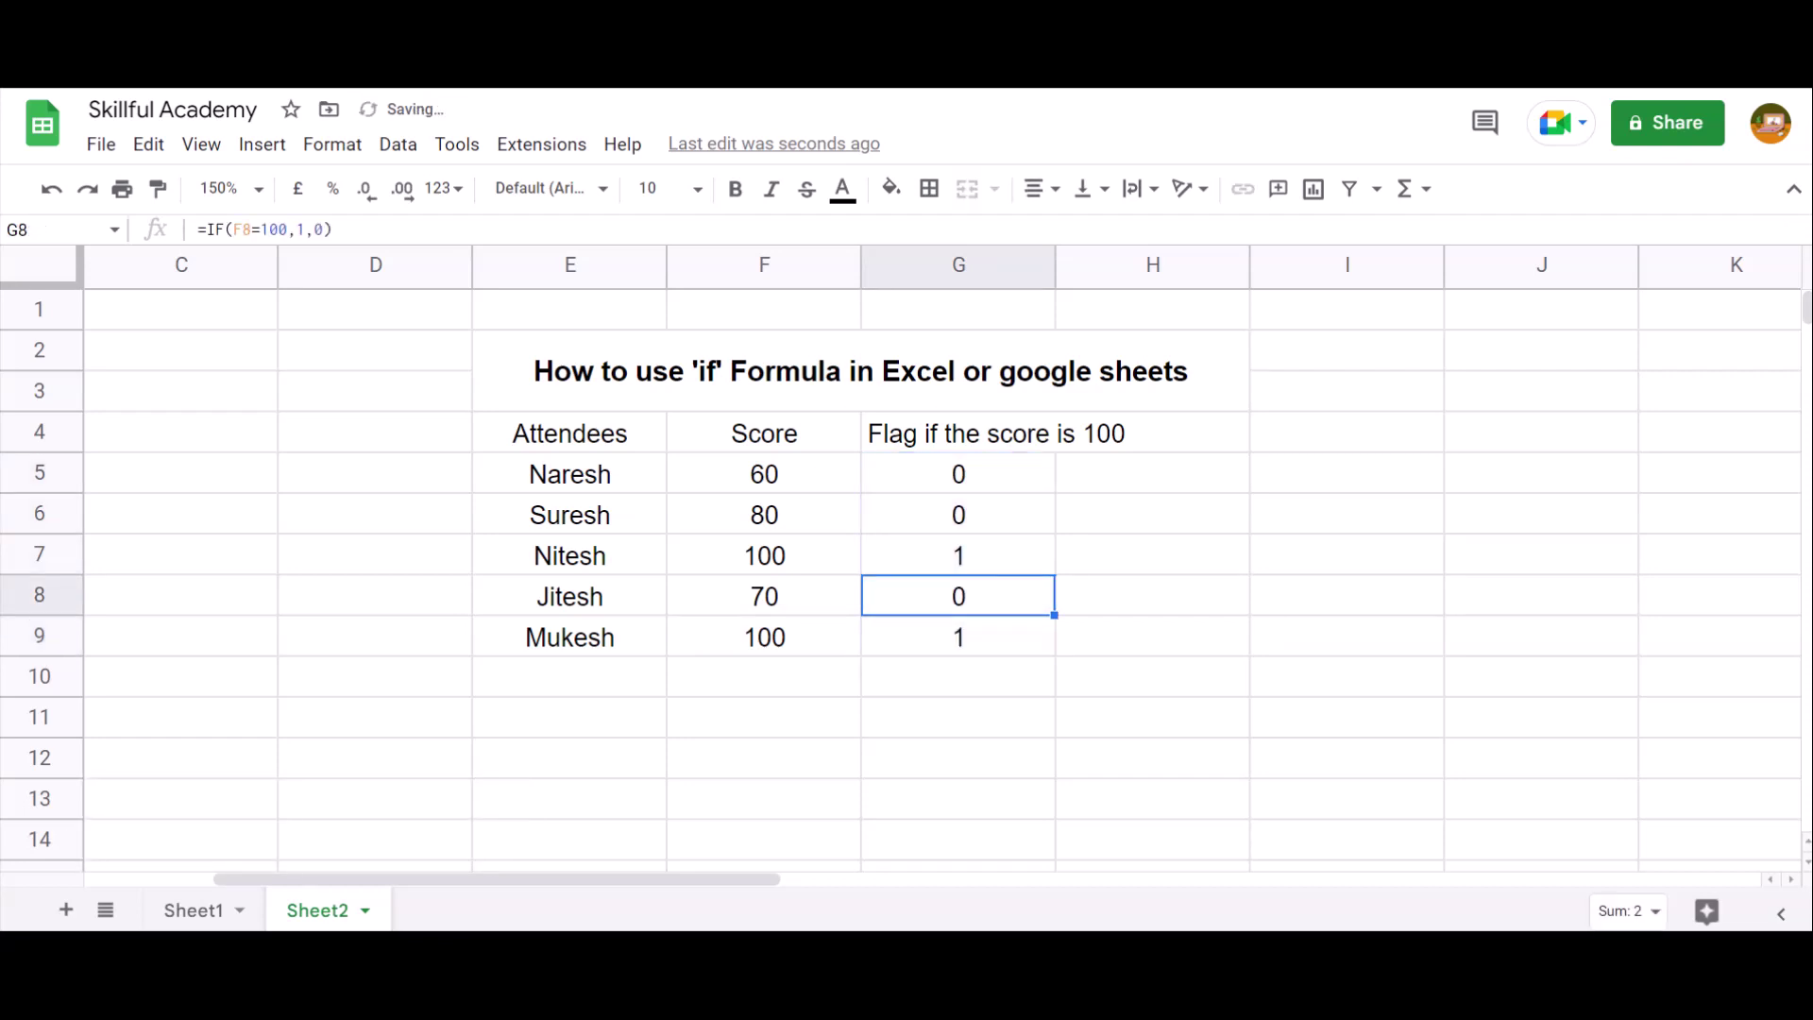
pyautogui.press('Down')
pyautogui.press('Down')
pyautogui.press('Down')
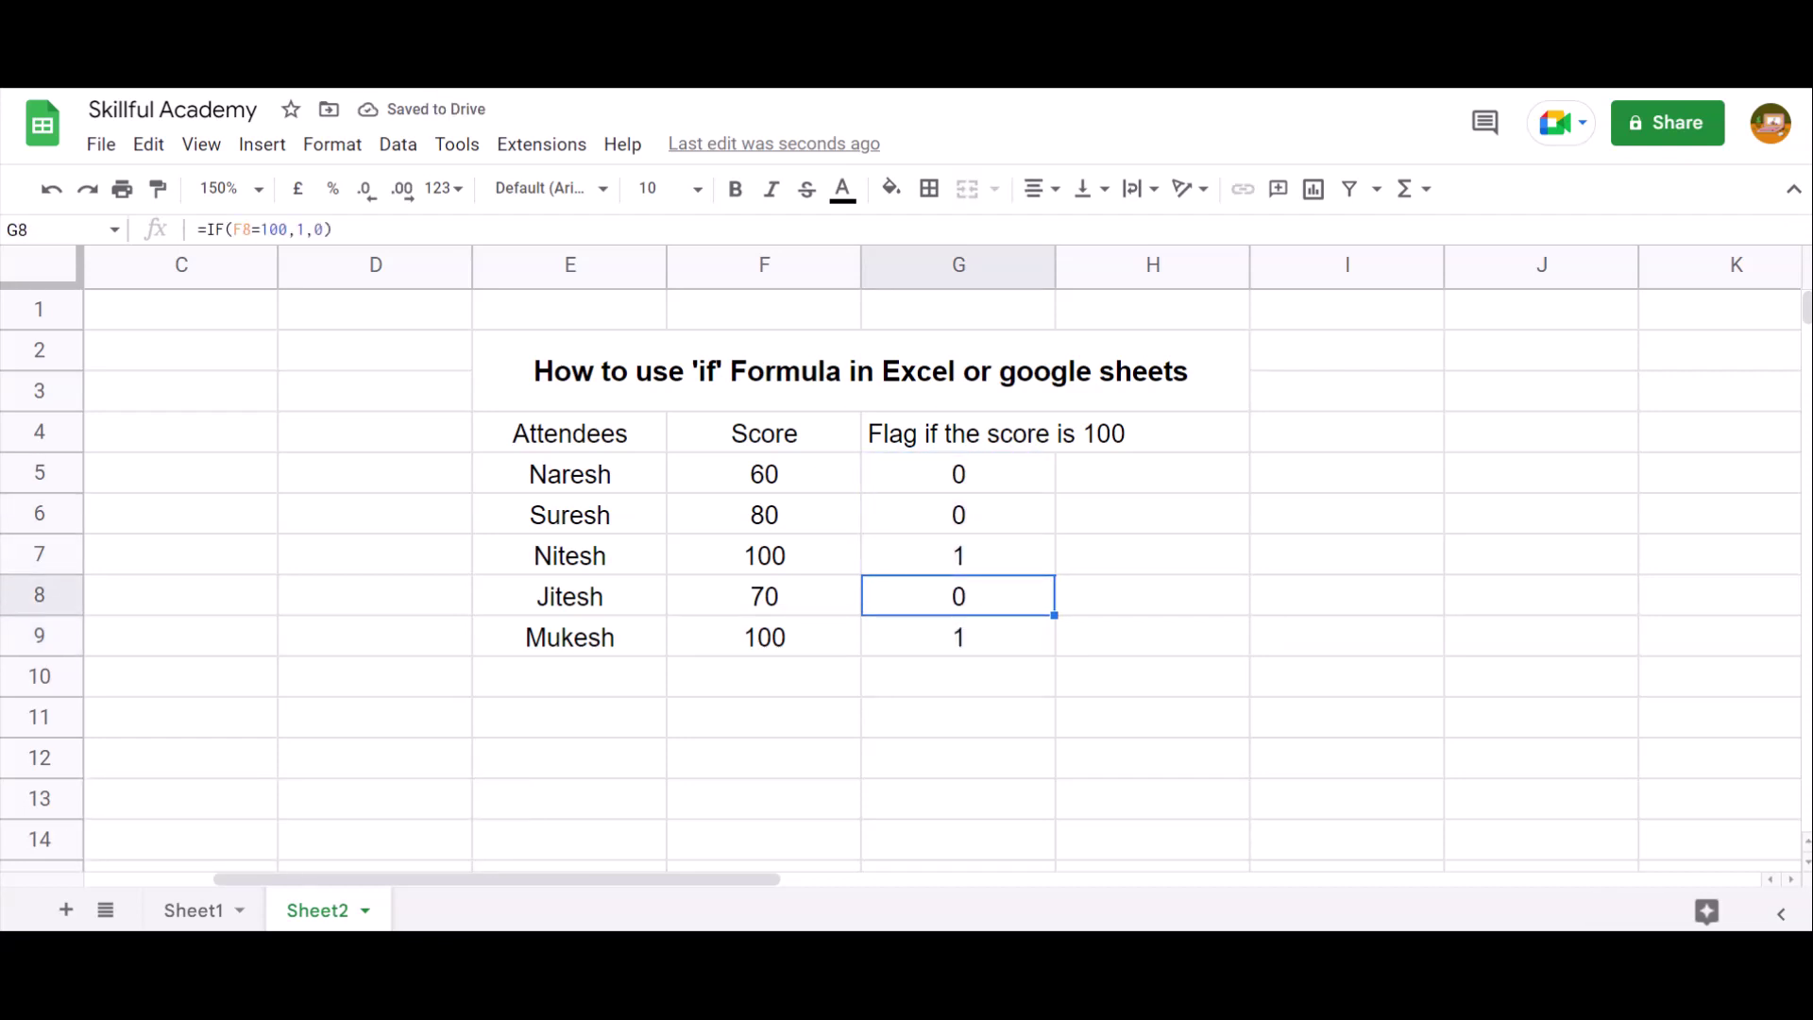
pyautogui.press('Up')
pyautogui.press('Up')
pyautogui.press('Down')
pyautogui.press('Down')
pyautogui.press('Left')
pyautogui.press('Up')
pyautogui.press('Right')
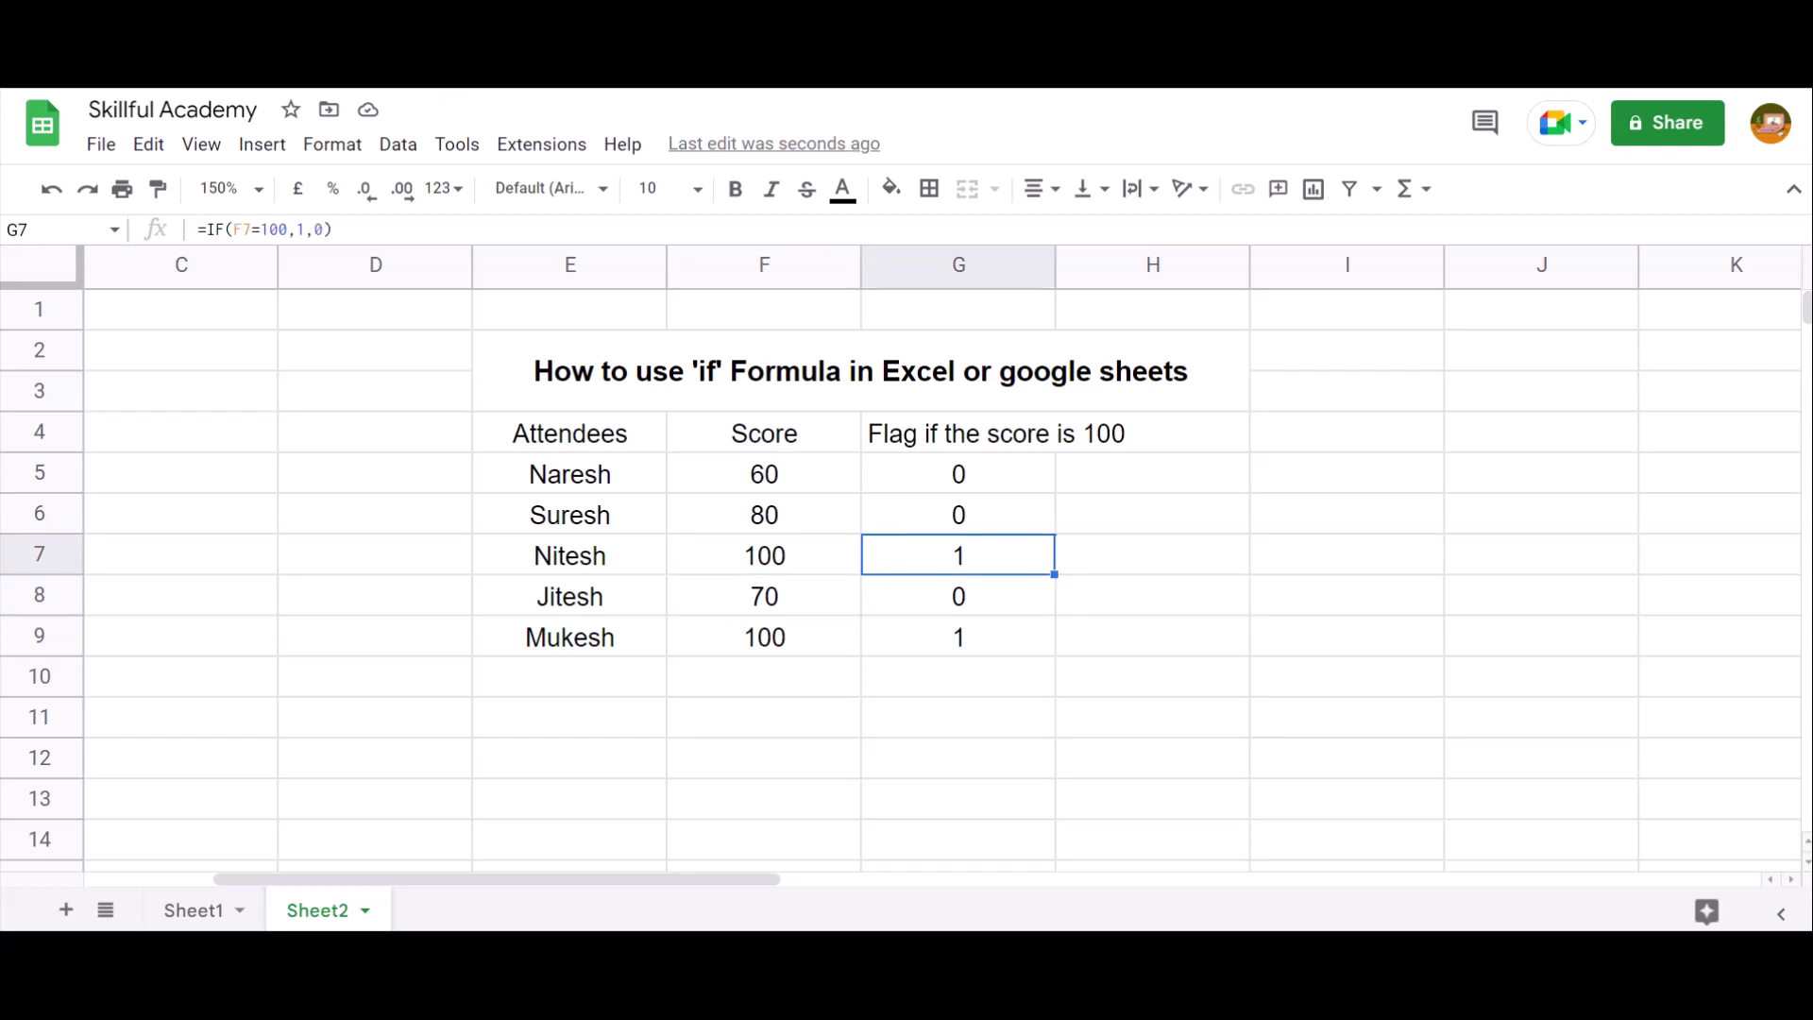
# Change the formula in G5 to =IF(F5=100,"yes","No") so it returns text instead of numbers.
pyautogui.press('Up')
pyautogui.press('Up')
pyautogui.press('Up')
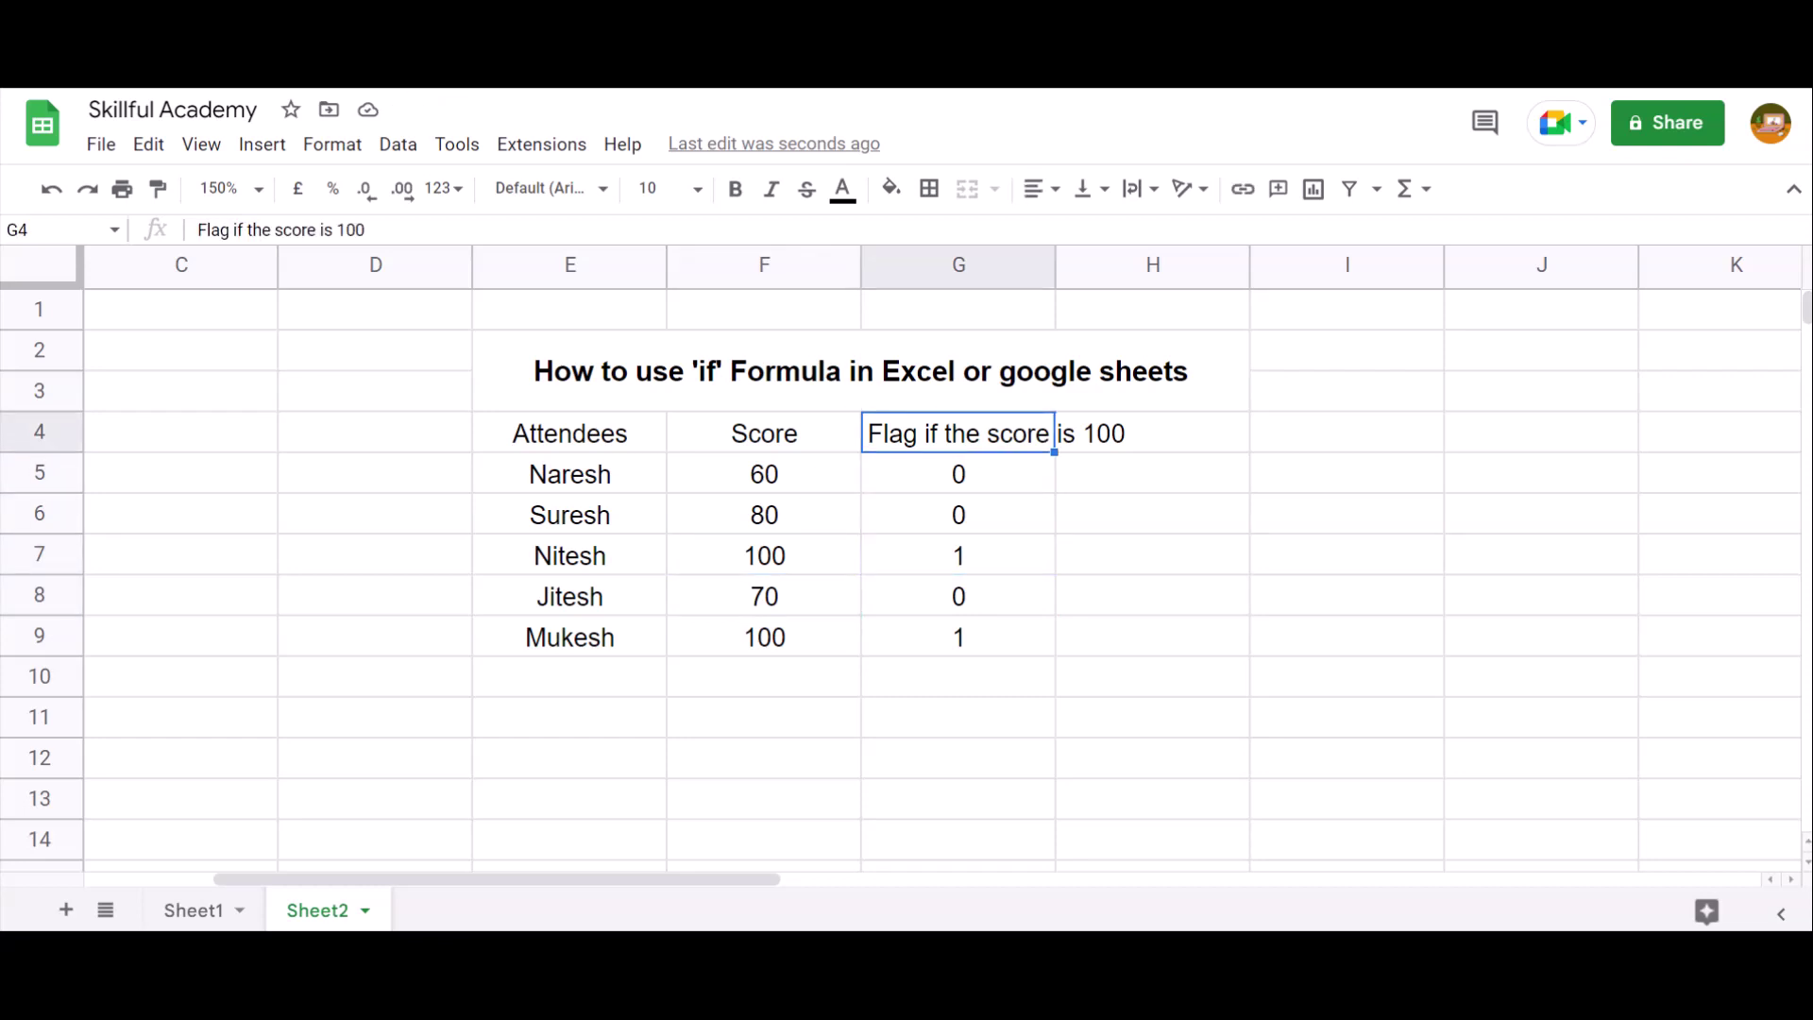
pyautogui.press('Down')
pyautogui.press('Up')
pyautogui.press('Down')
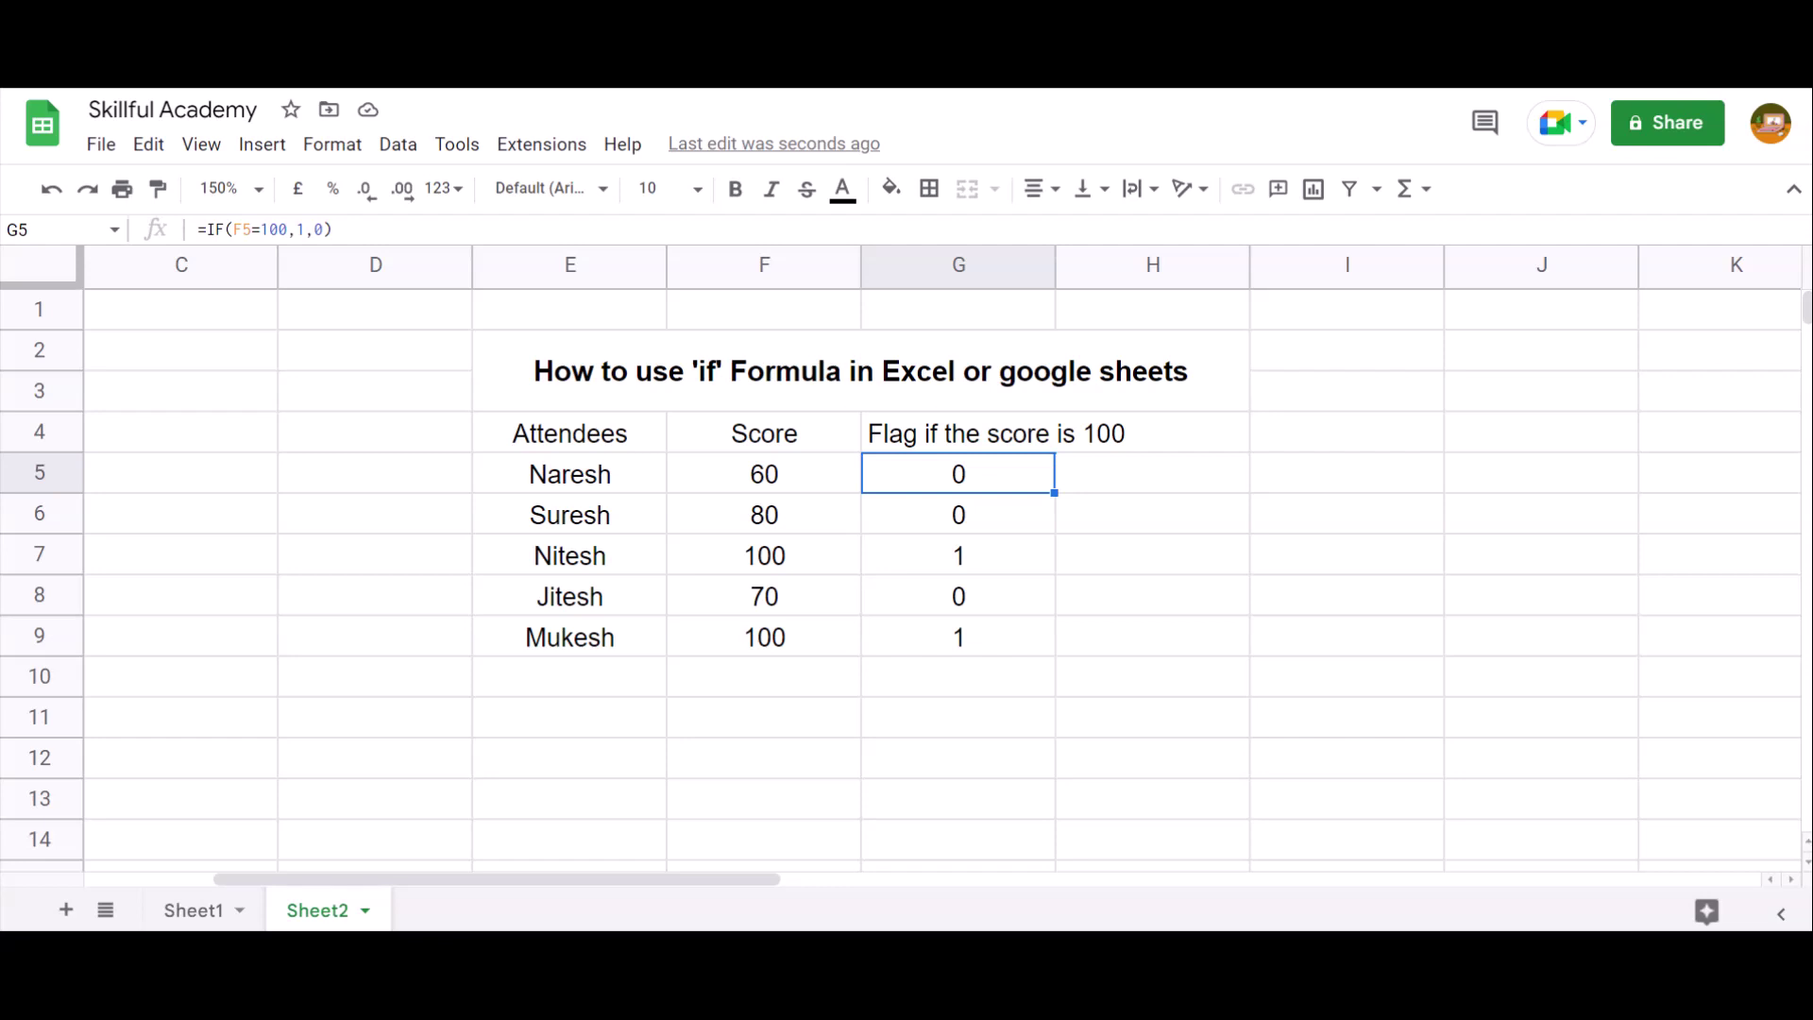
pyautogui.press('F2')
pyautogui.press('Left')
pyautogui.press('Left')
pyautogui.press('Left')
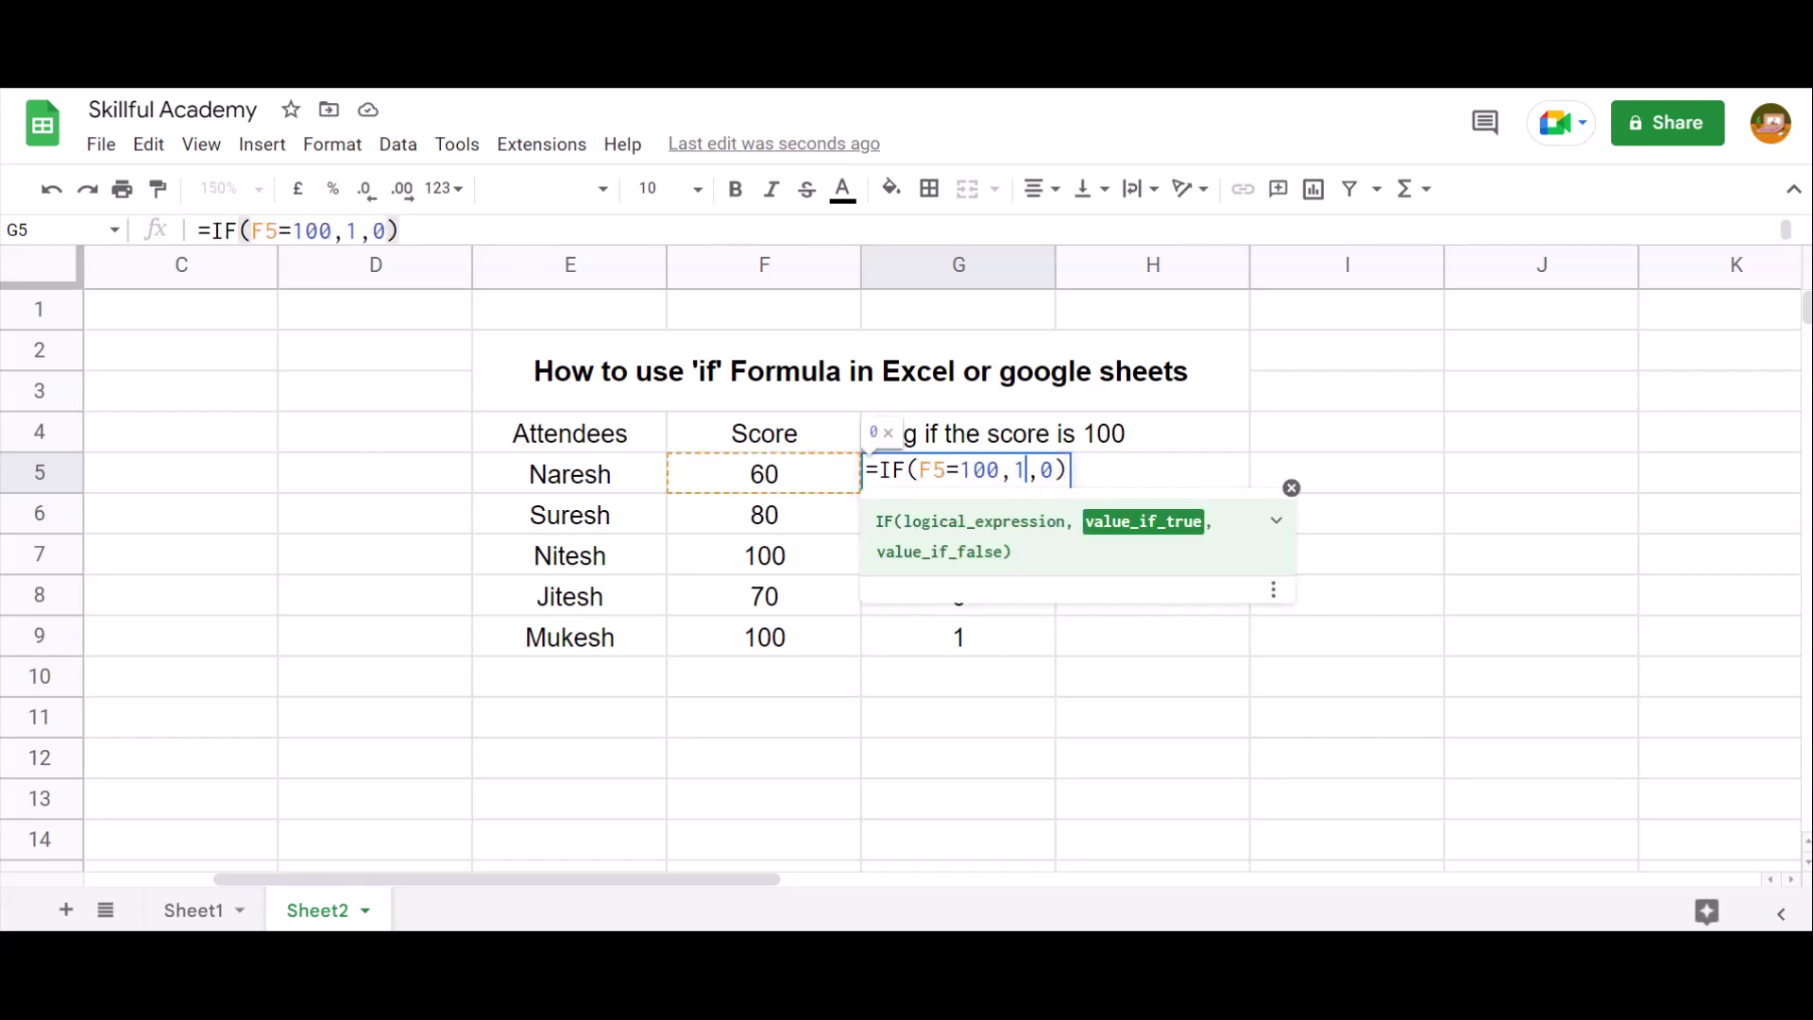
pyautogui.press('BackSpace')
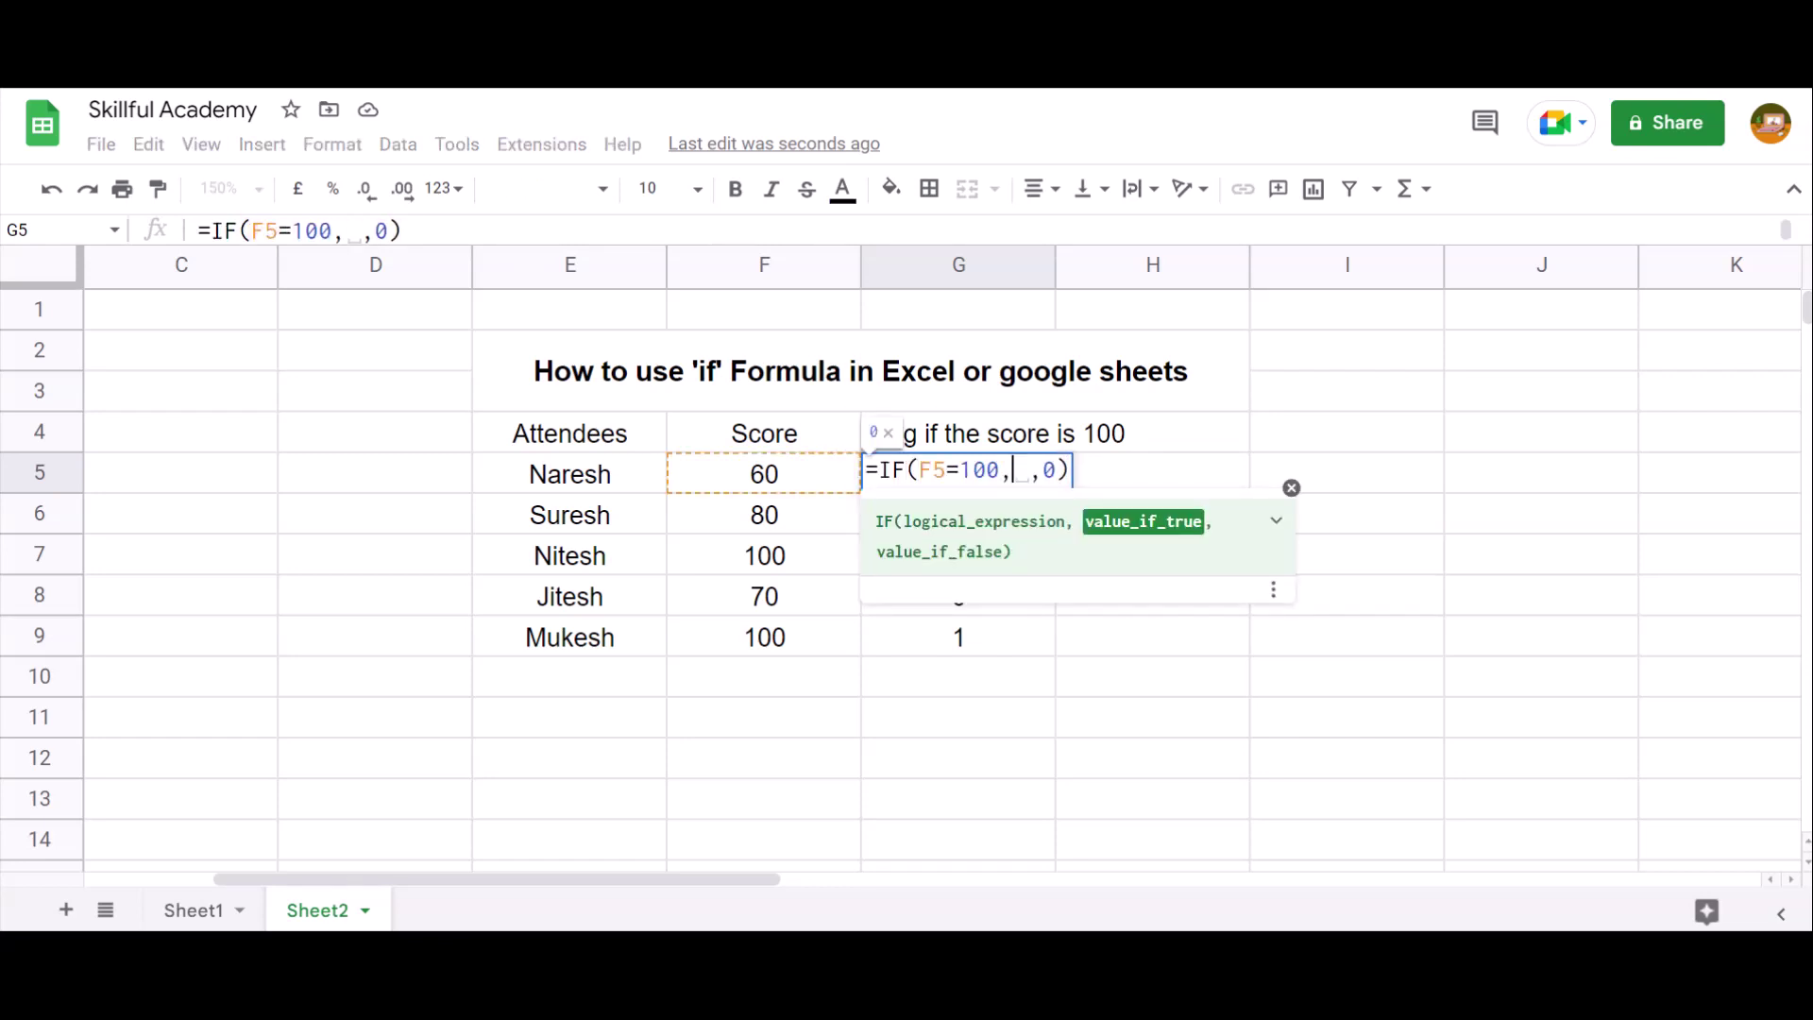
pyautogui.write('"yes"')
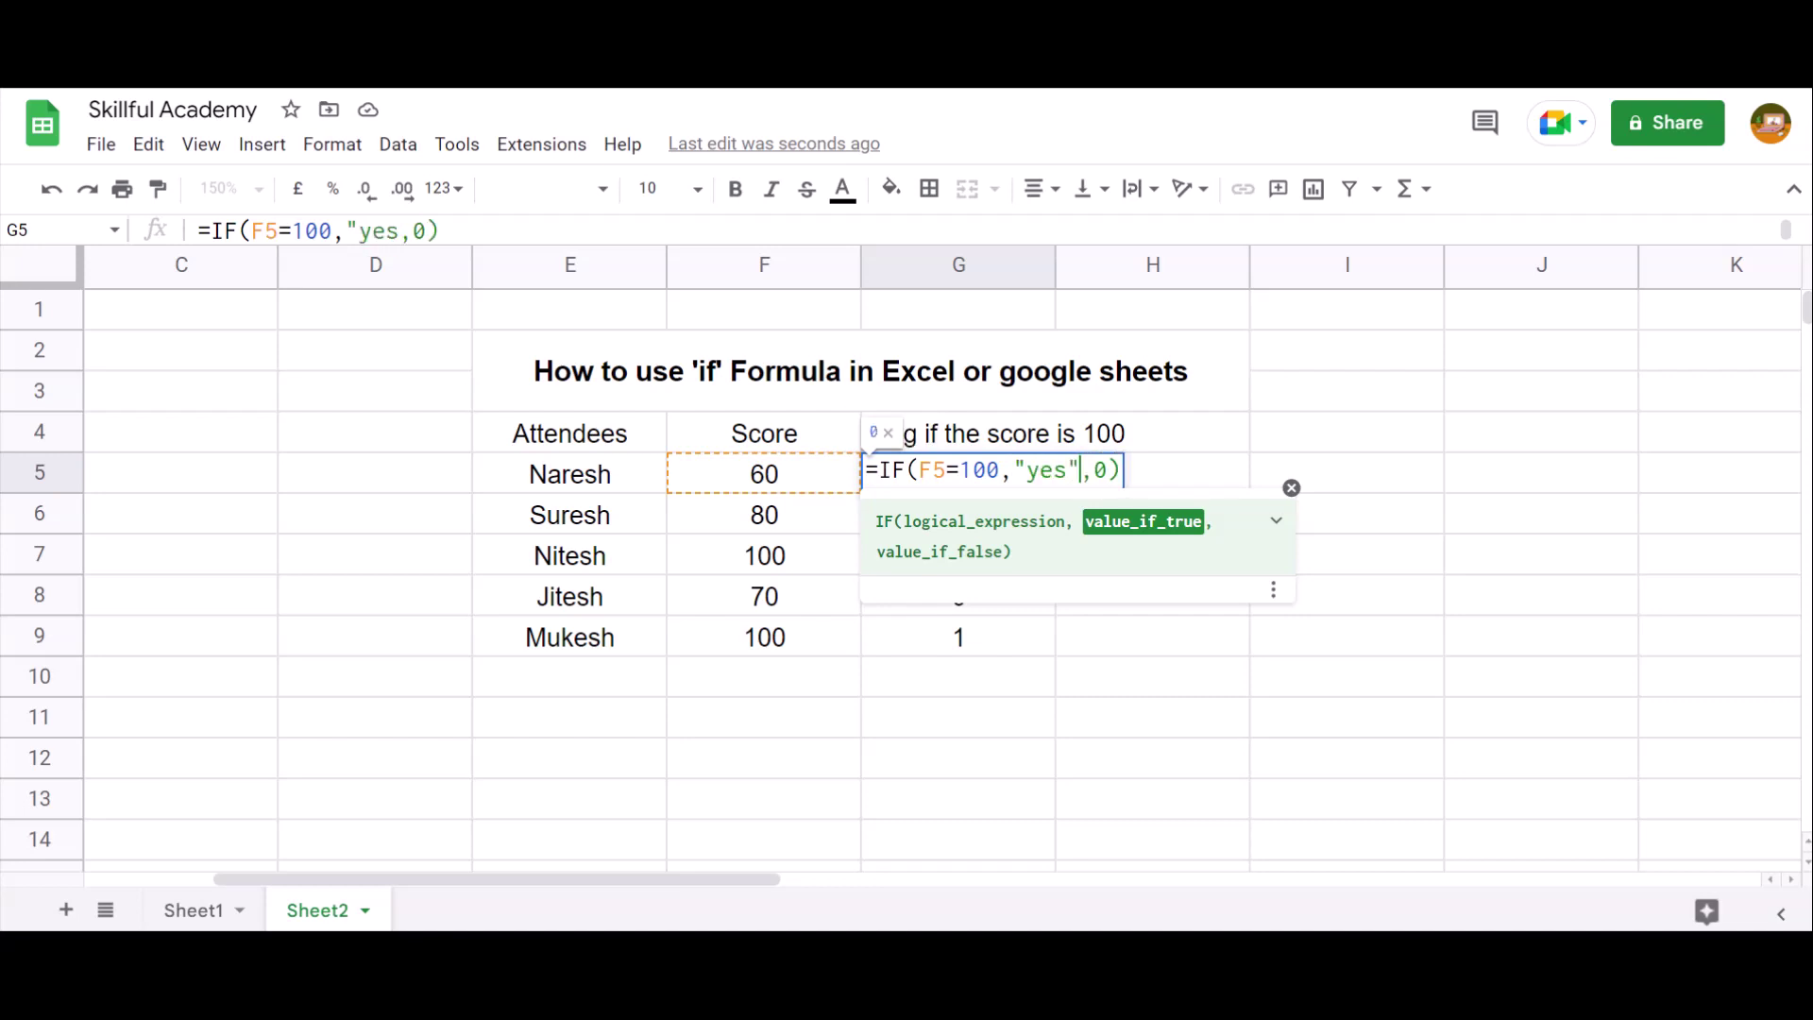
pyautogui.press('Right')
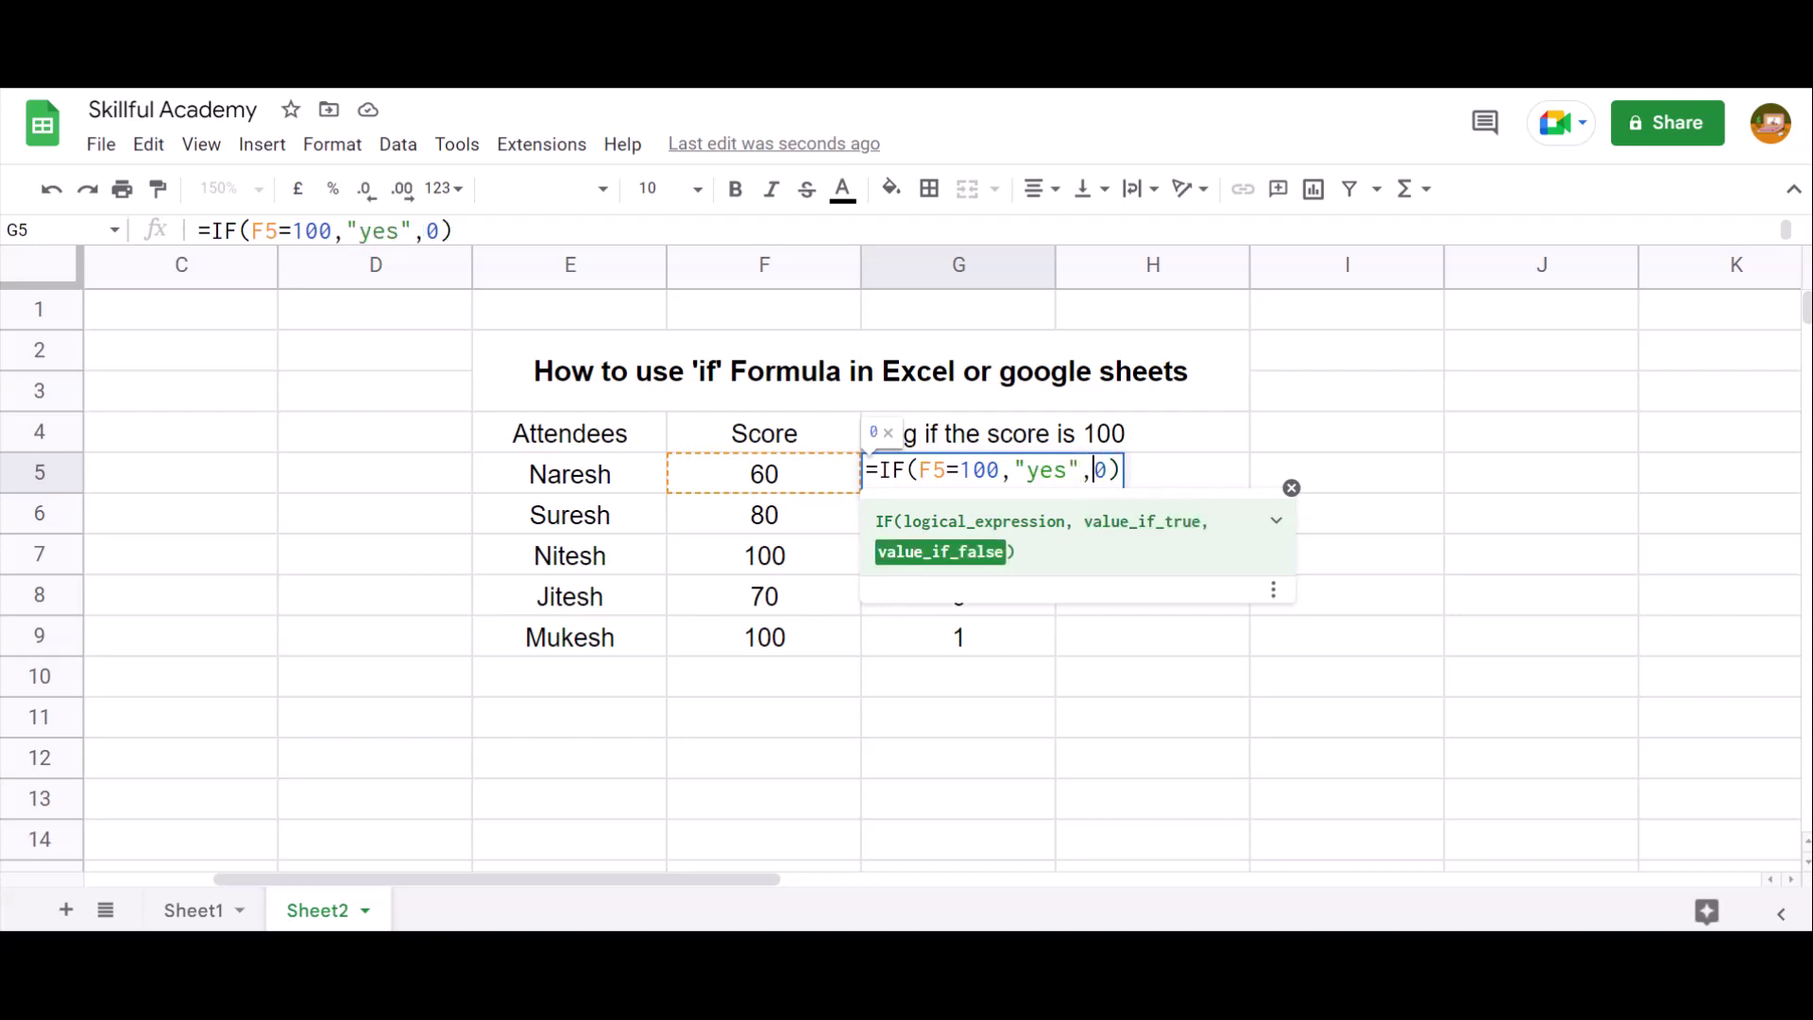
pyautogui.press('Delete')
pyautogui.write('"No"')
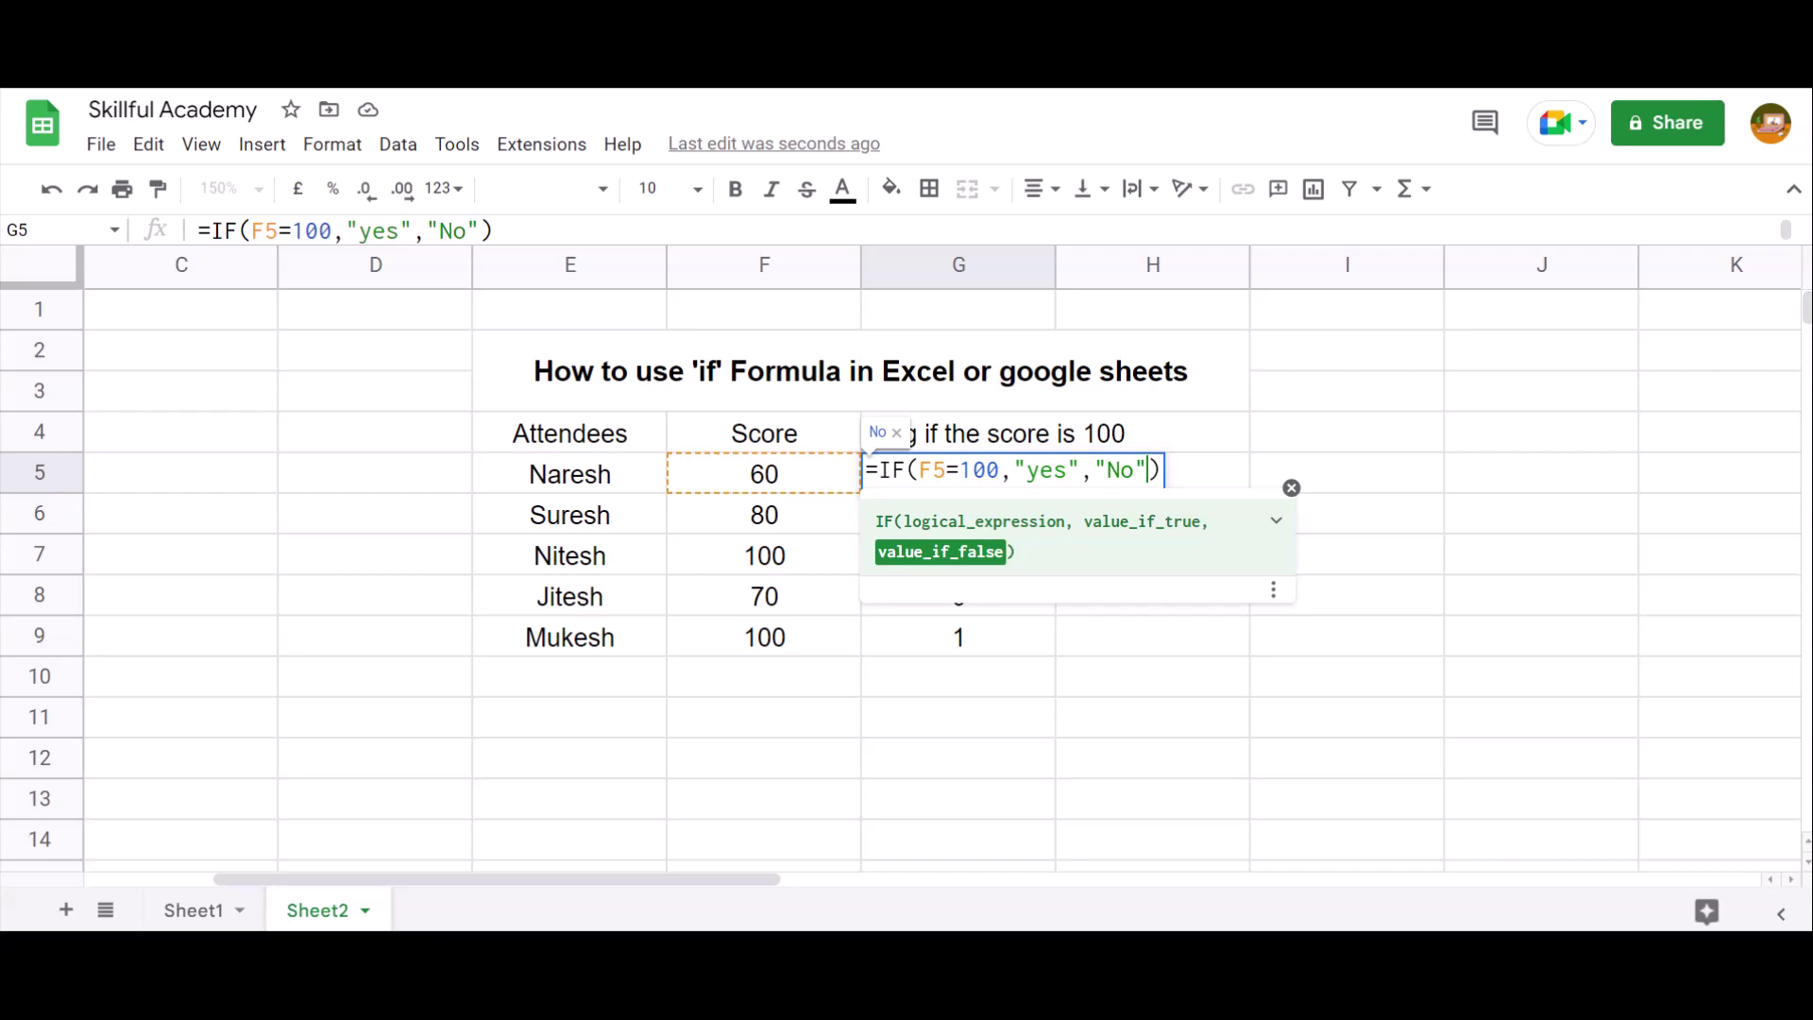
pyautogui.press('Return')
# Copy the yes/No formula from G5 down through G9 for the remaining attendees.
pyautogui.press('Up')
pyautogui.hotkey('shift', 'Down')
pyautogui.hotkey('shift', 'Down')
pyautogui.hotkey('shift', 'Down')
pyautogui.hotkey('shift', 'Down')
pyautogui.hotkey('ctrl', 'v')
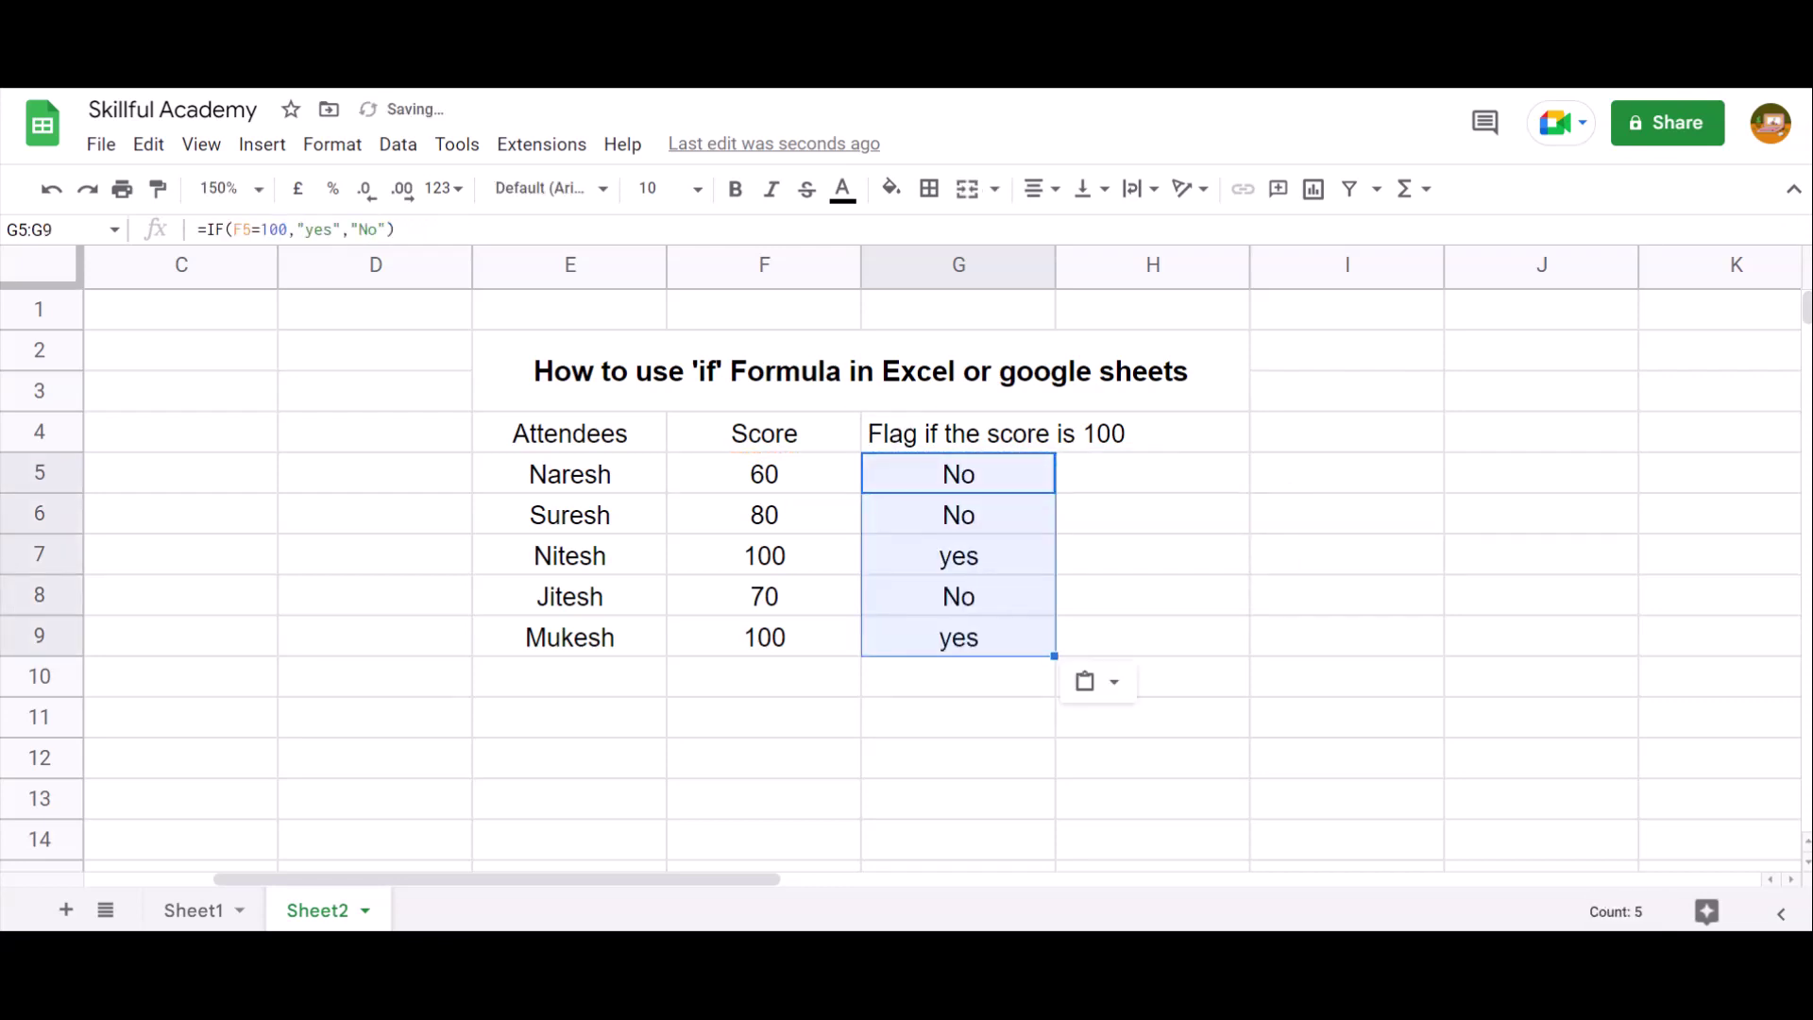
# Examine the yes/No formulas in the flag column row by row against the scores in column F.
pyautogui.press('Down')
pyautogui.press('Down')
pyautogui.press('Down')
pyautogui.press('Up')
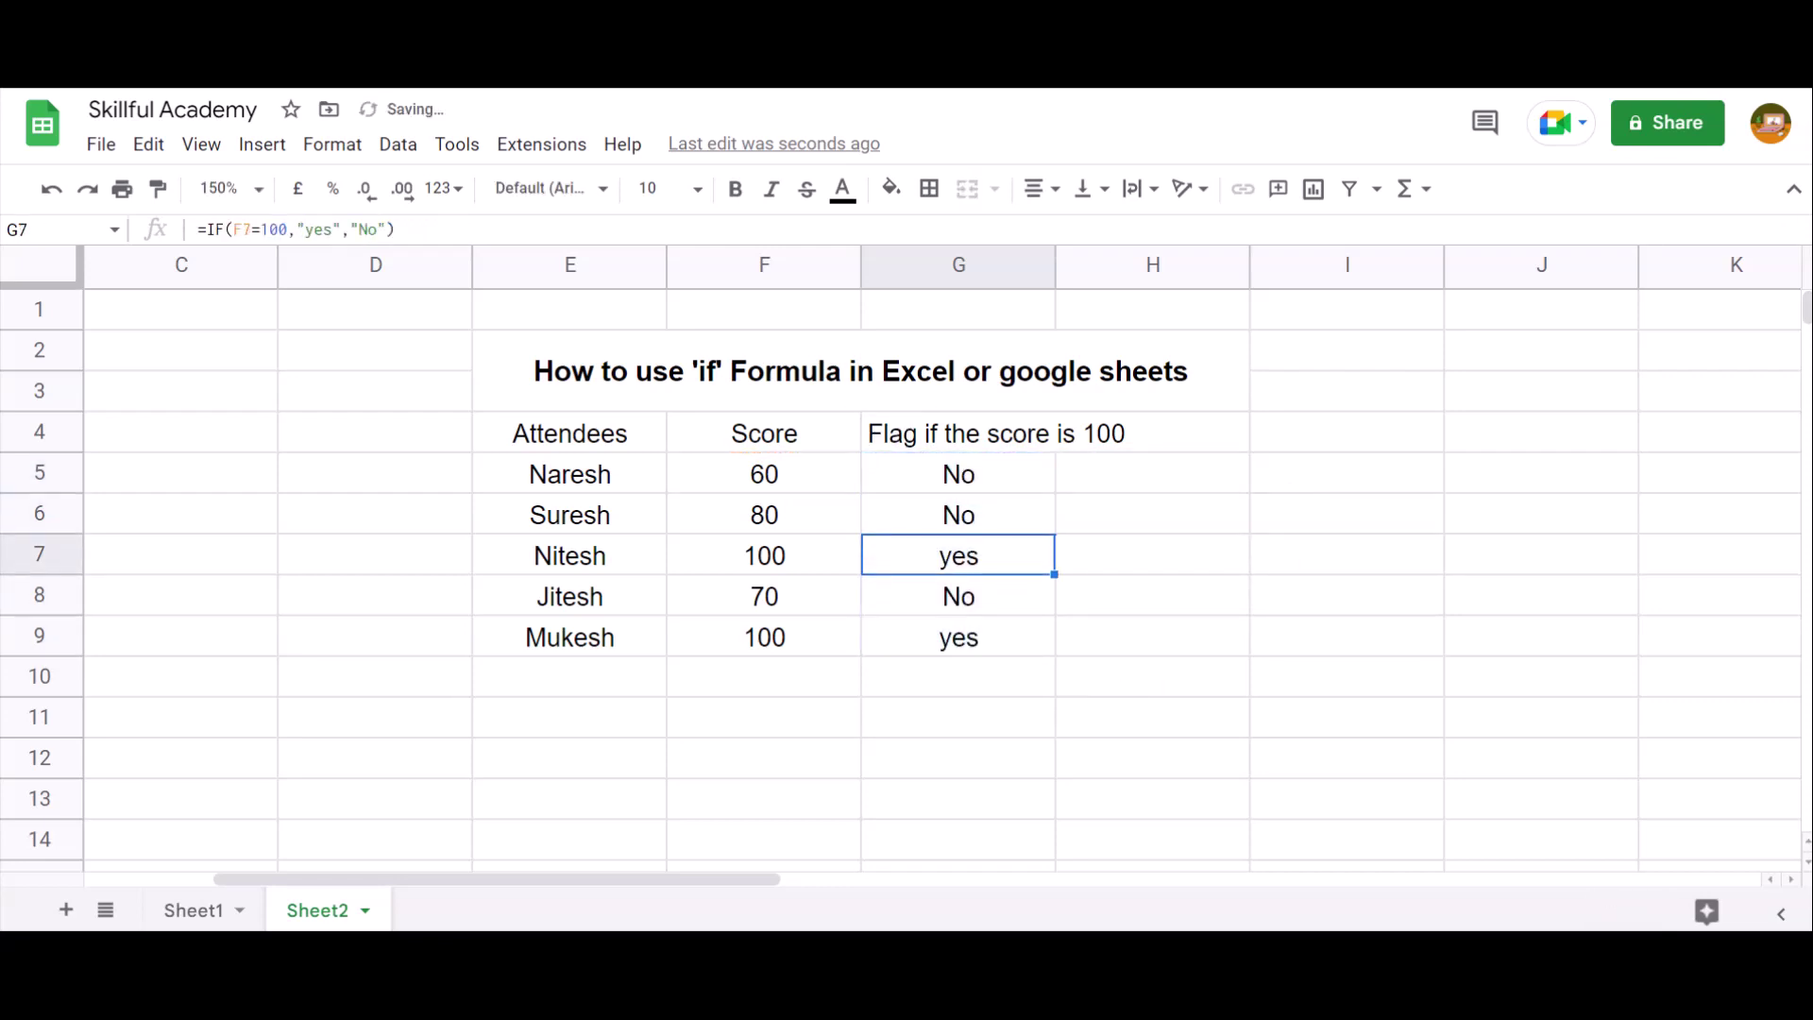
pyautogui.press('Down')
pyautogui.press('Up')
pyautogui.press('Left')
pyautogui.press('Right')
pyautogui.press('Left')
pyautogui.press('Right')
pyautogui.press('Down')
pyautogui.press('Down')
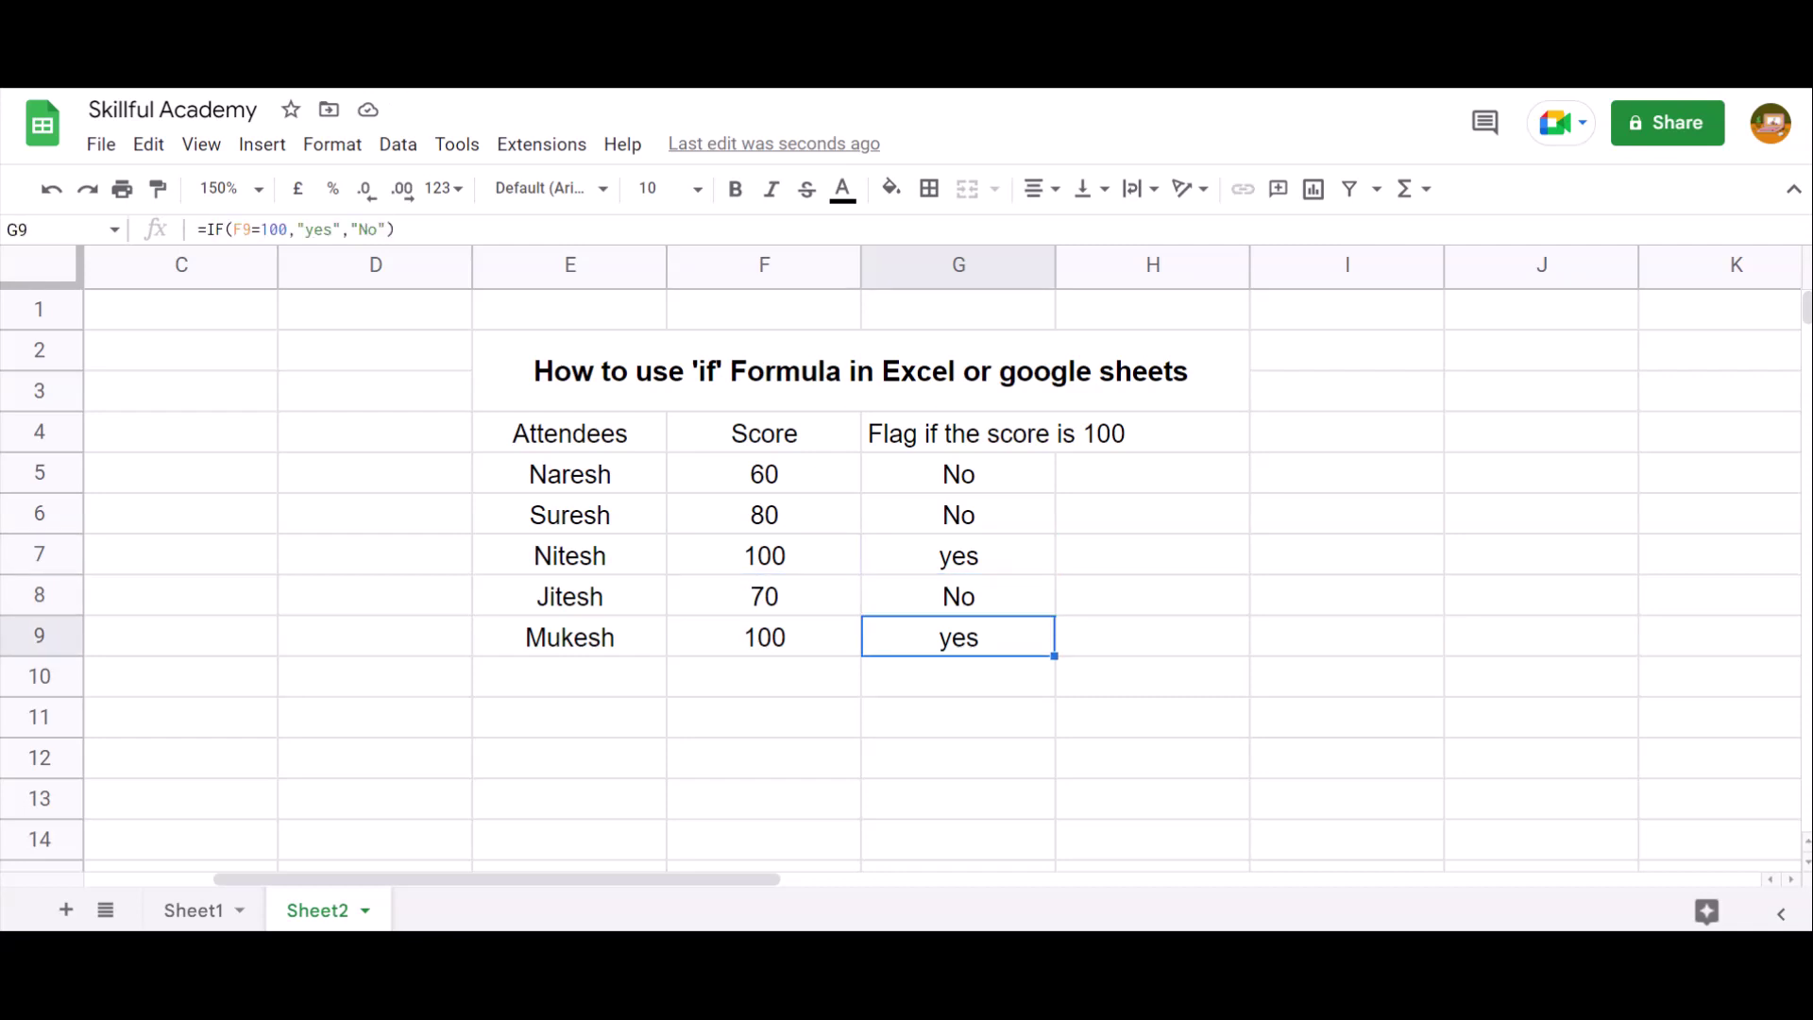
pyautogui.press('Down')
# Replace the value-if-true argument of the IF formula in G5 with the number 100.
pyautogui.press('Up')
pyautogui.press('Up')
pyautogui.press('Up')
pyautogui.press('Up')
pyautogui.press('Up')
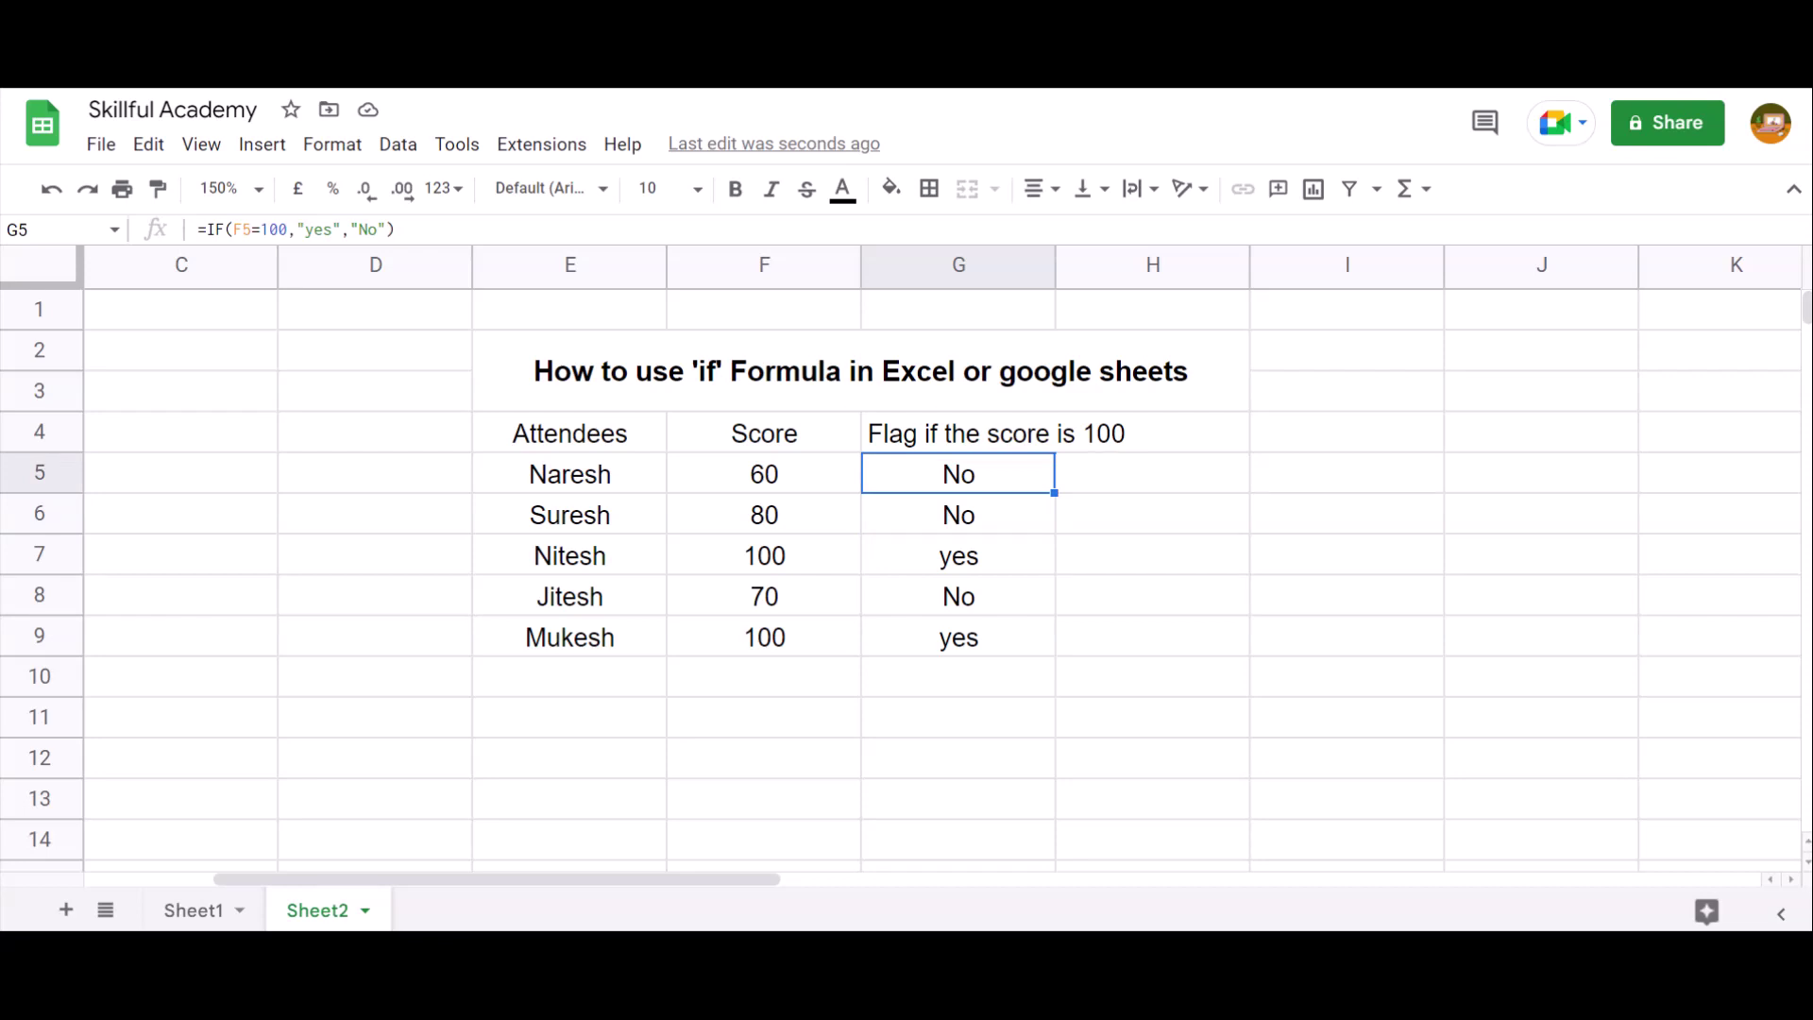
pyautogui.press('Return')
pyautogui.press('Left')
pyautogui.press('Left')
pyautogui.press('Left')
pyautogui.press('Left')
pyautogui.press('Left')
pyautogui.press('Left')
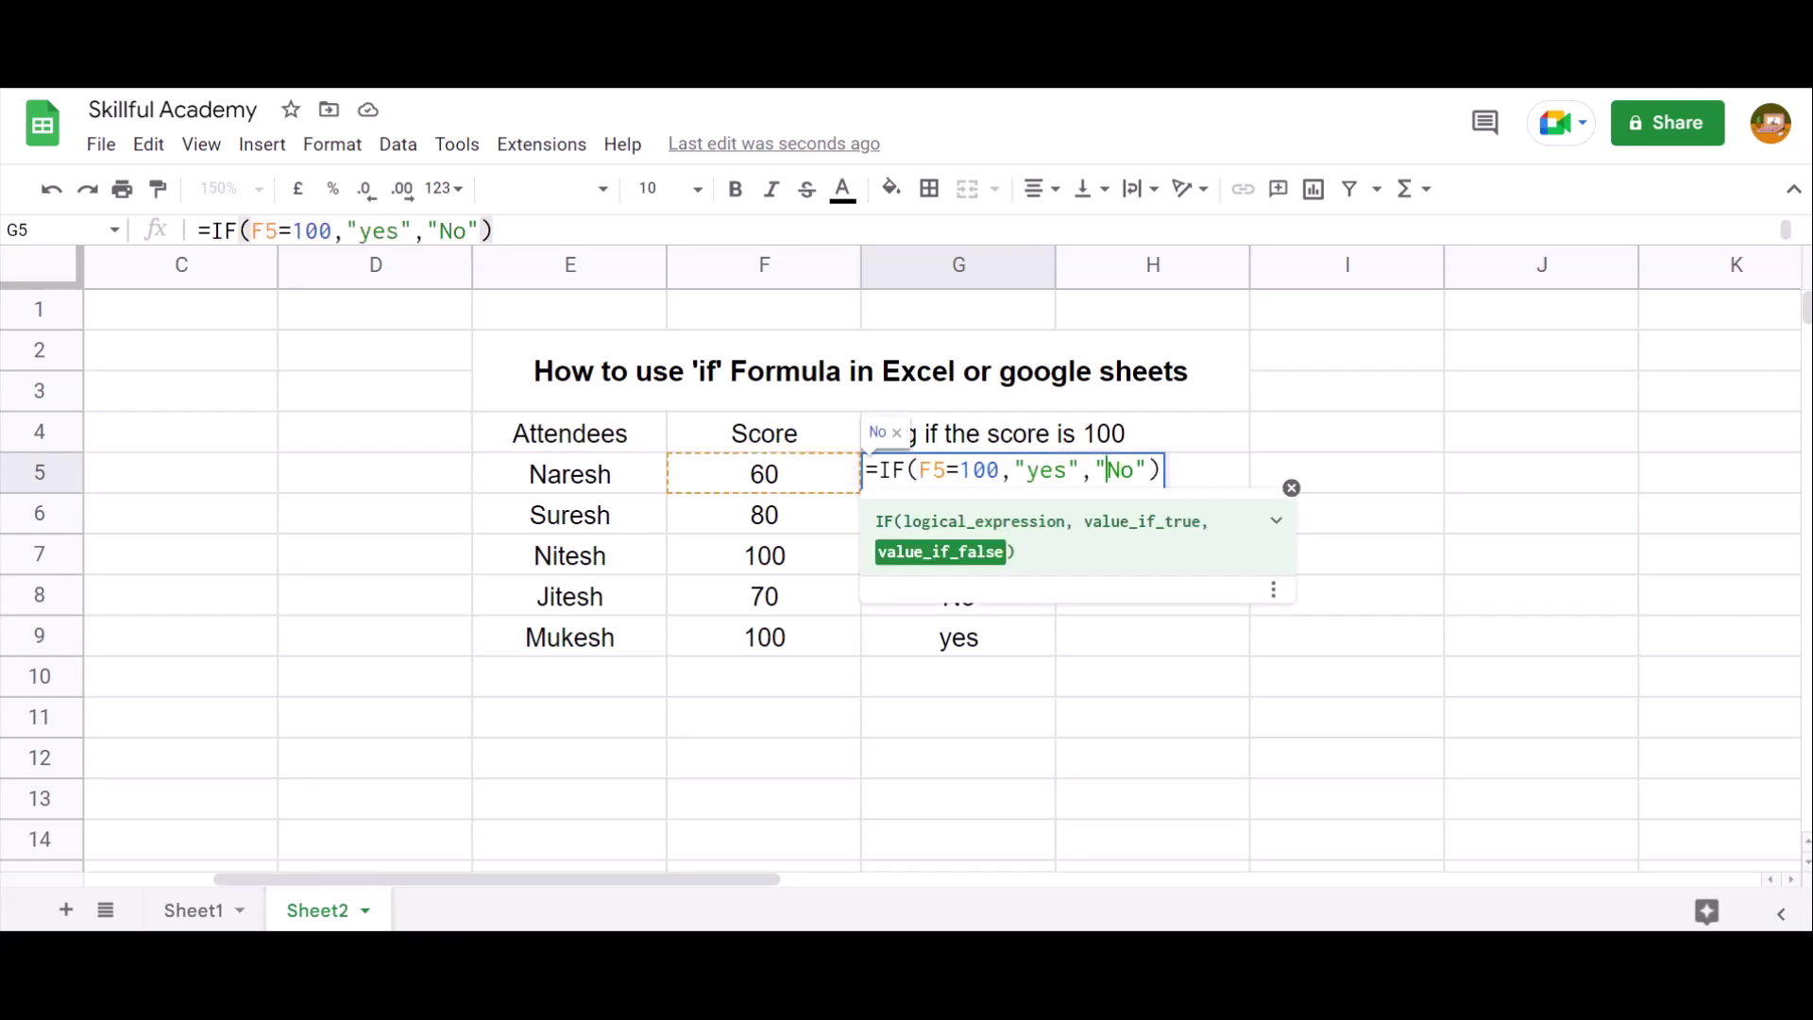
pyautogui.press('BackSpace')
pyautogui.press('BackSpace')
pyautogui.press('BackSpace')
pyautogui.press('BackSpace')
pyautogui.press('BackSpace')
pyautogui.write('100')
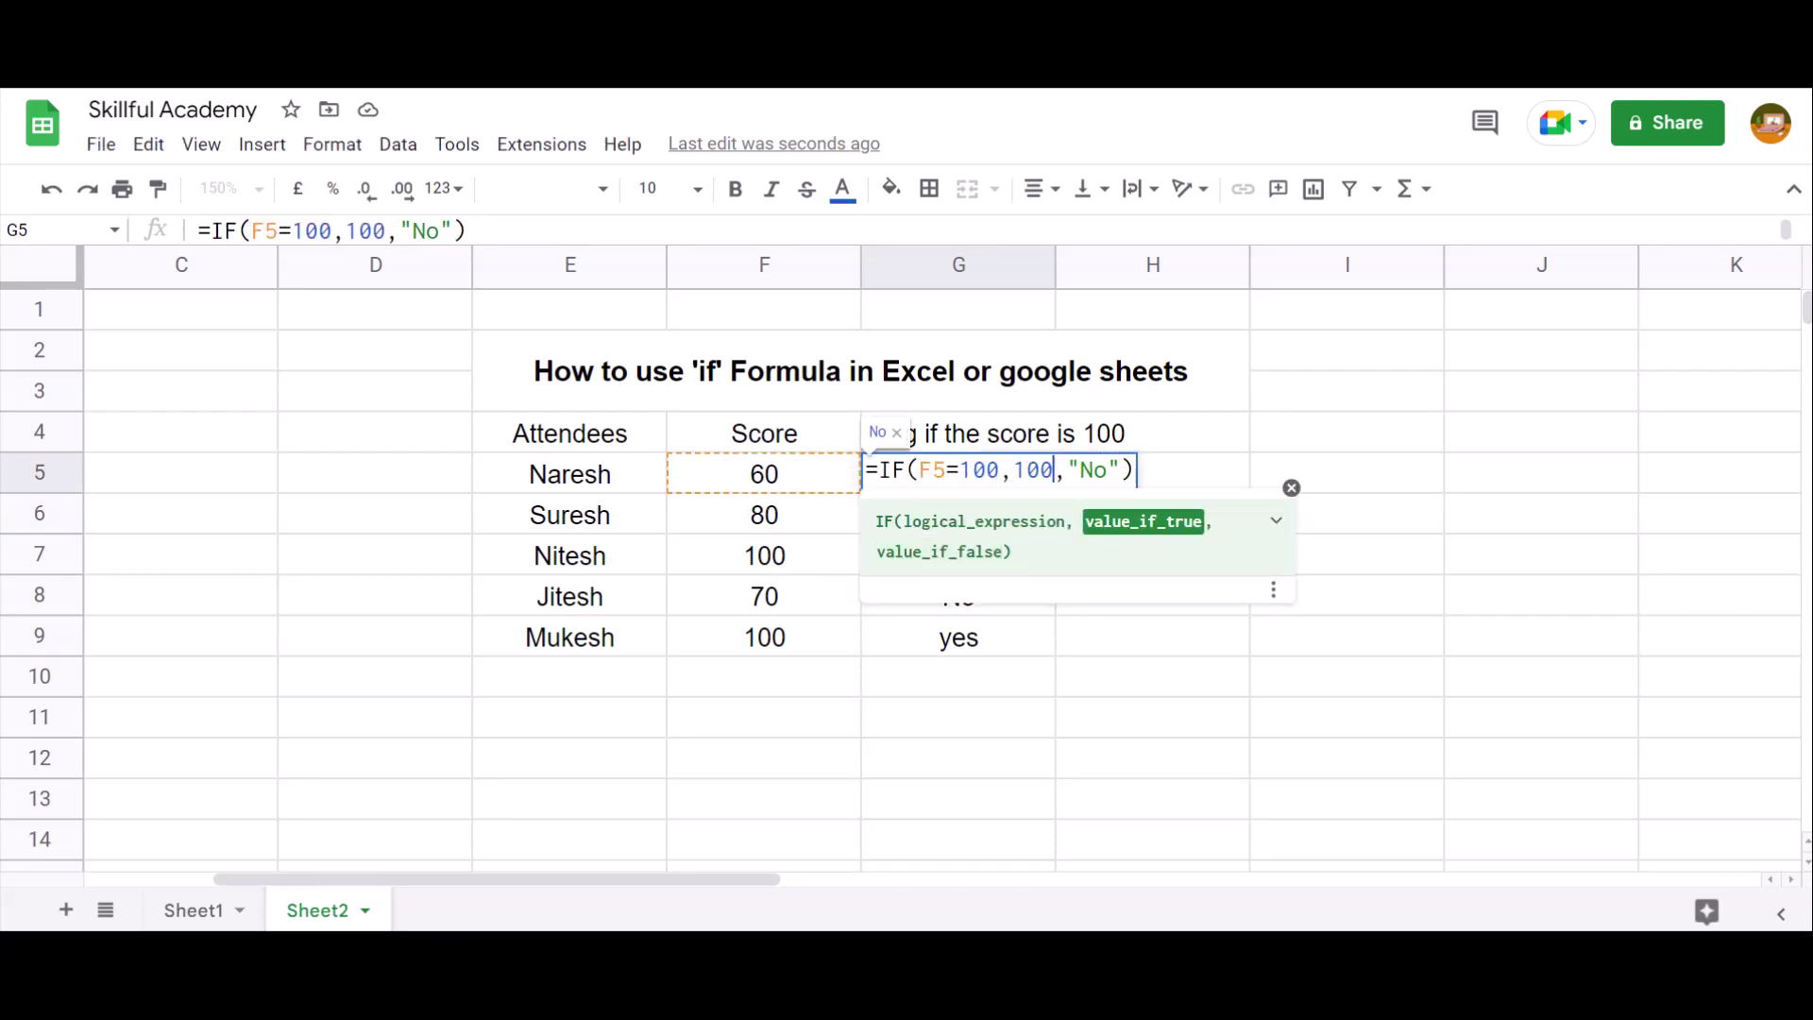
# Replace the value-if-false argument in G5 with "less than 100" and enter the formula.
pyautogui.press('BackSpace')
pyautogui.press('BackSpace')
pyautogui.press('BackSpace')
pyautogui.press('BackSpace')
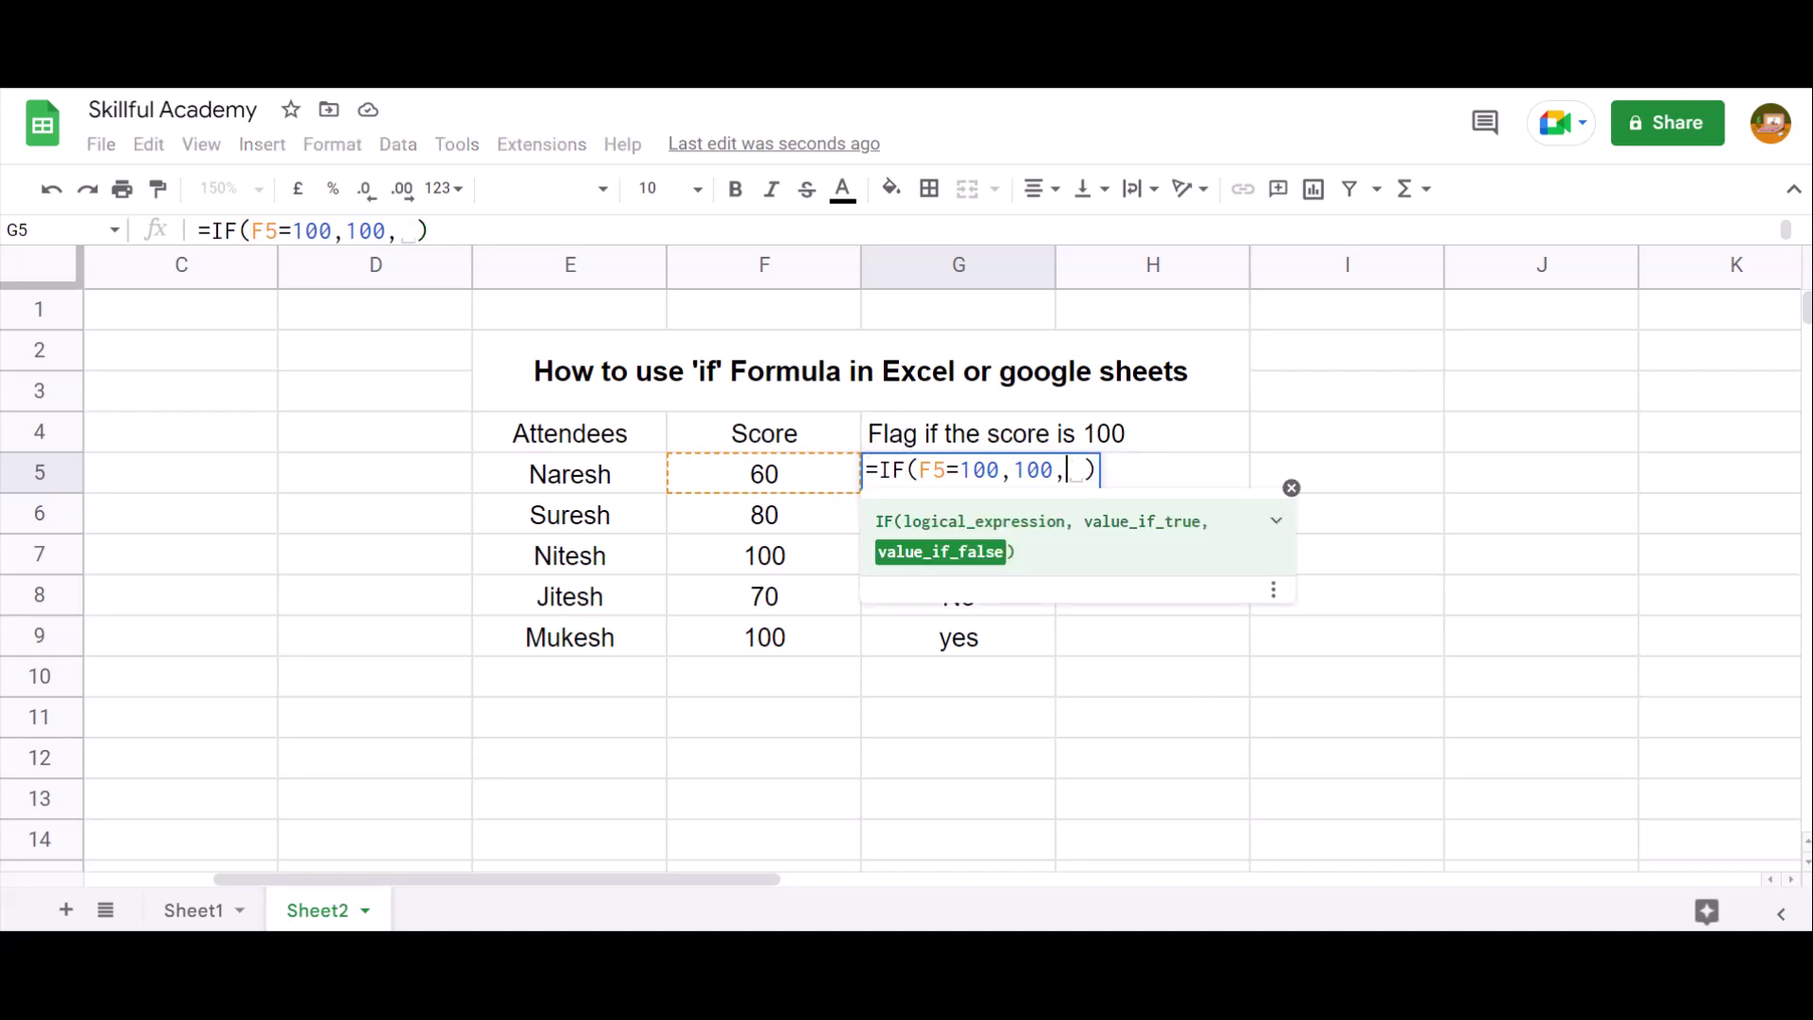
pyautogui.write('"less tha')
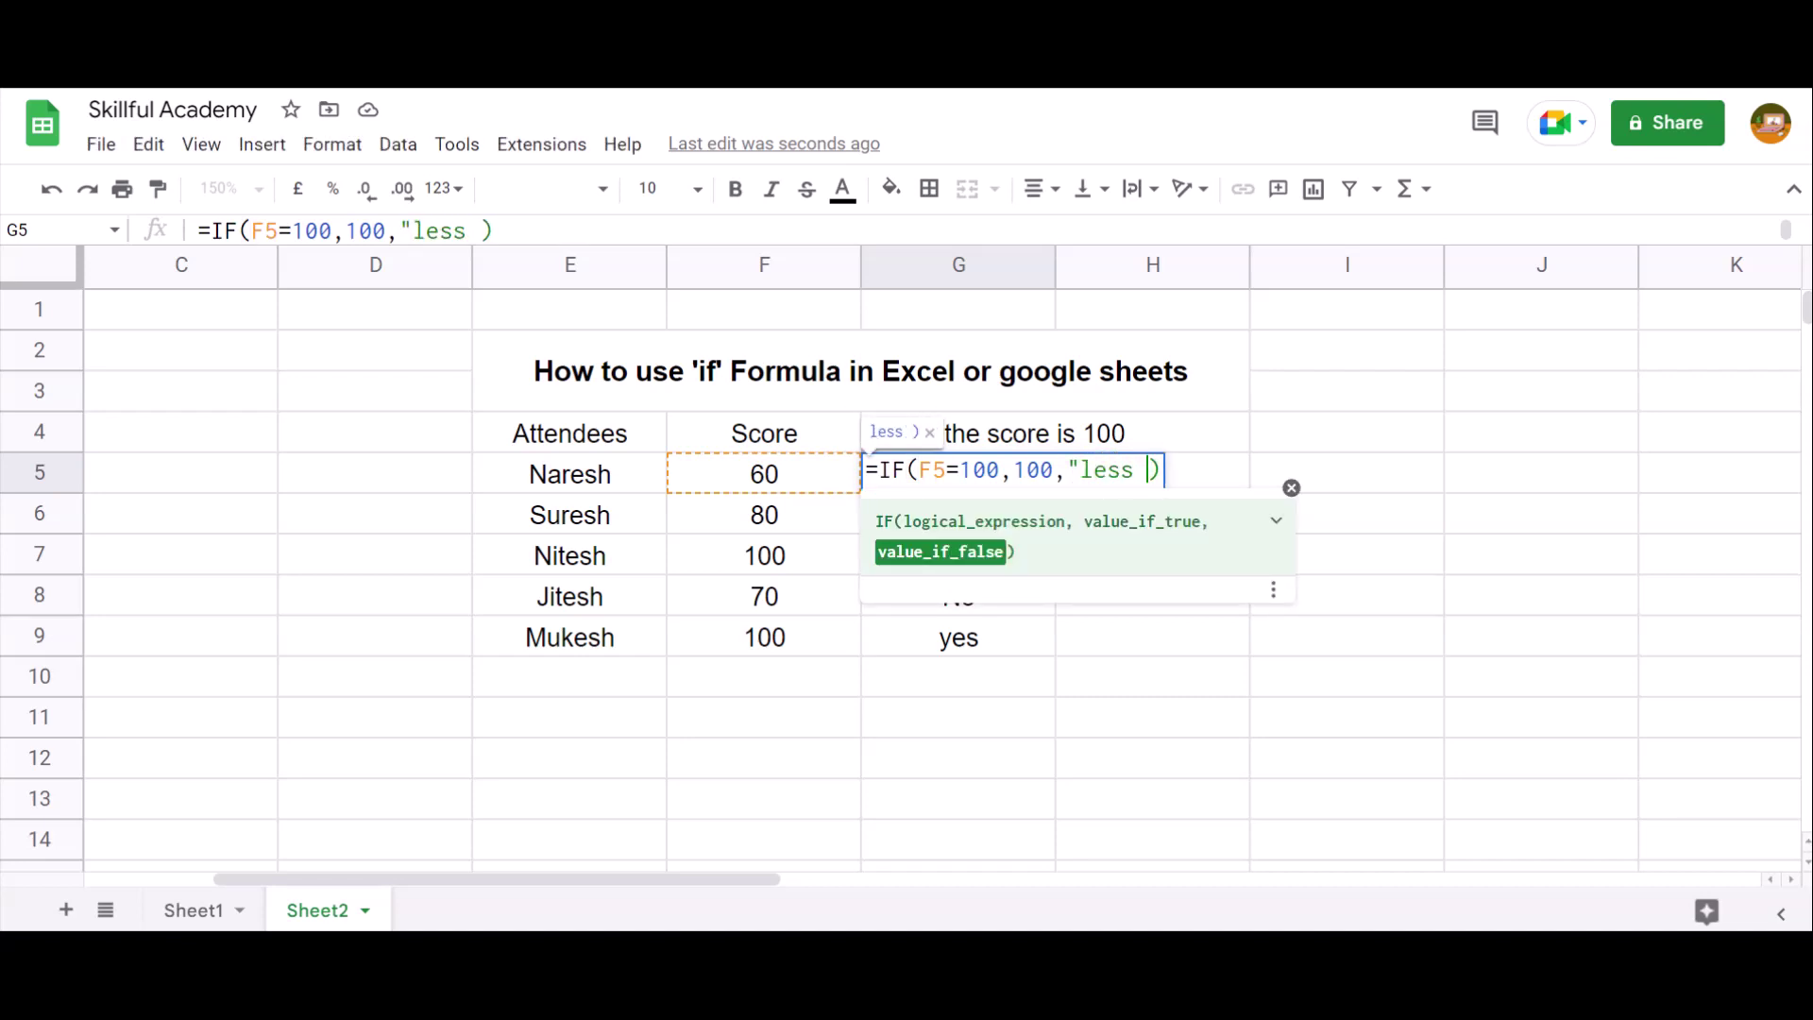
pyautogui.write('n 100"')
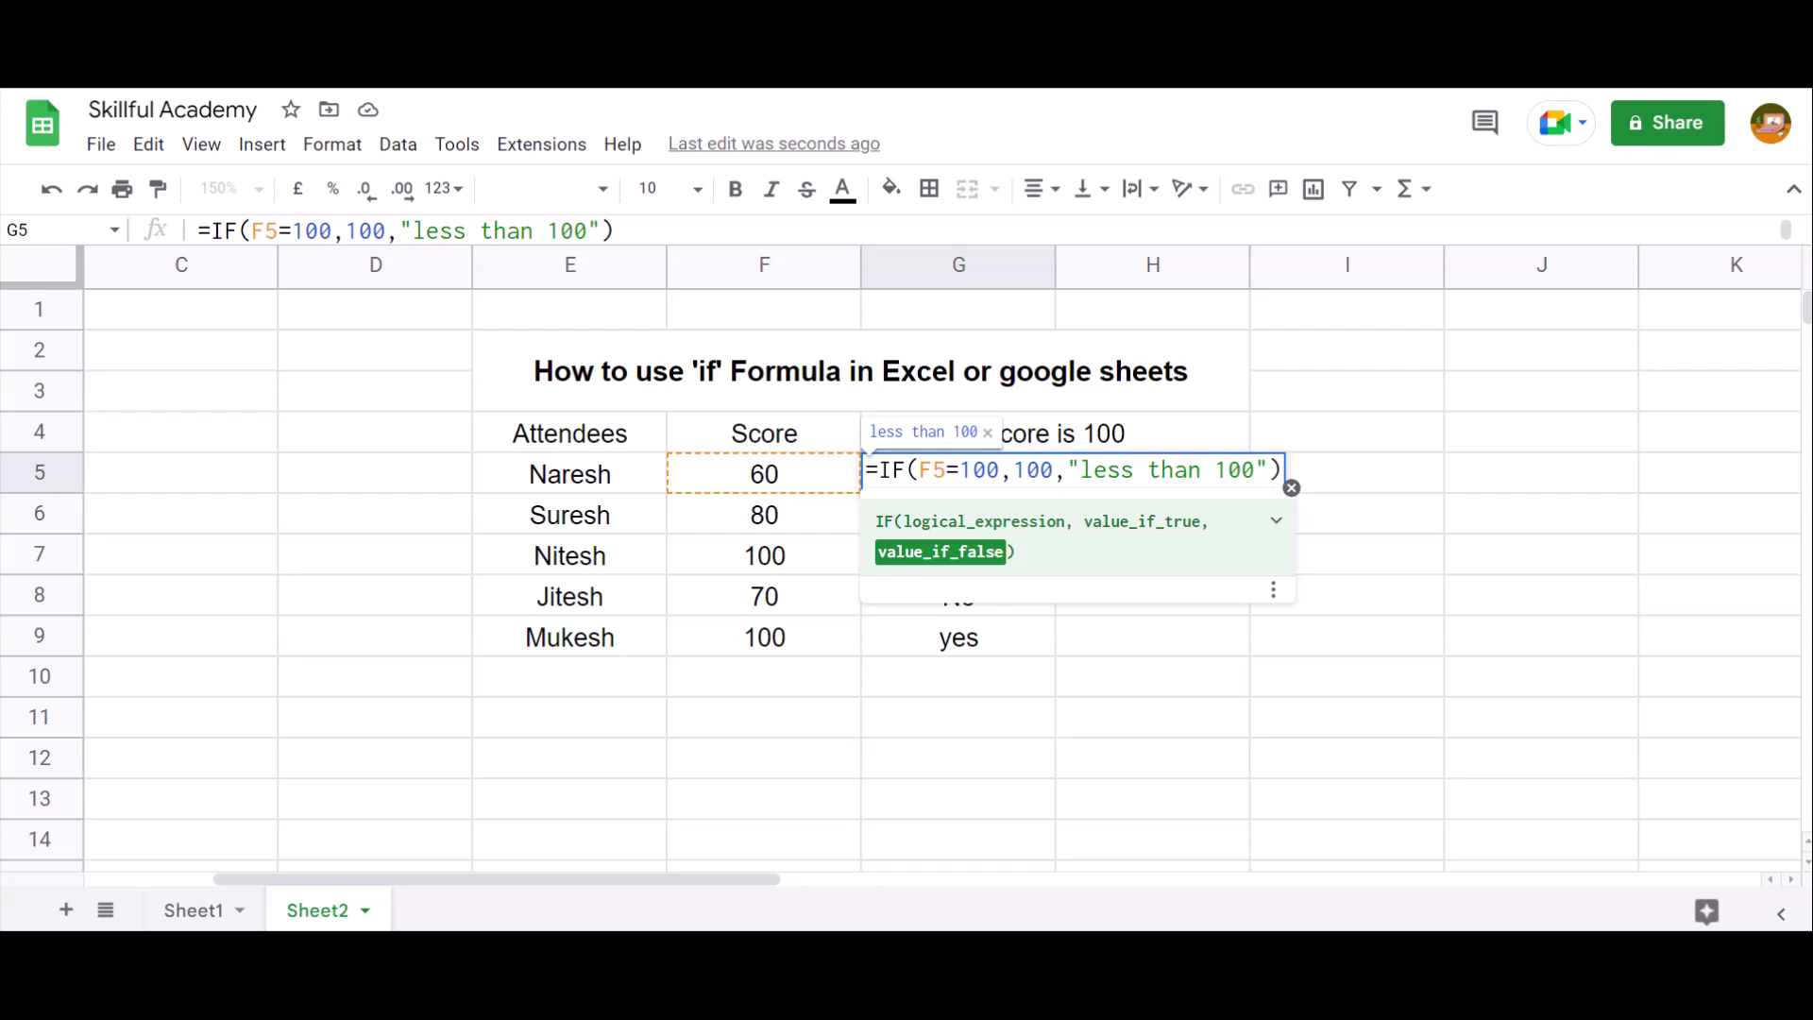
pyautogui.press('Return')
# Copy the updated IF formula from G5 down through G9.
pyautogui.press('Up')
pyautogui.hotkey('ctrl', 'c')
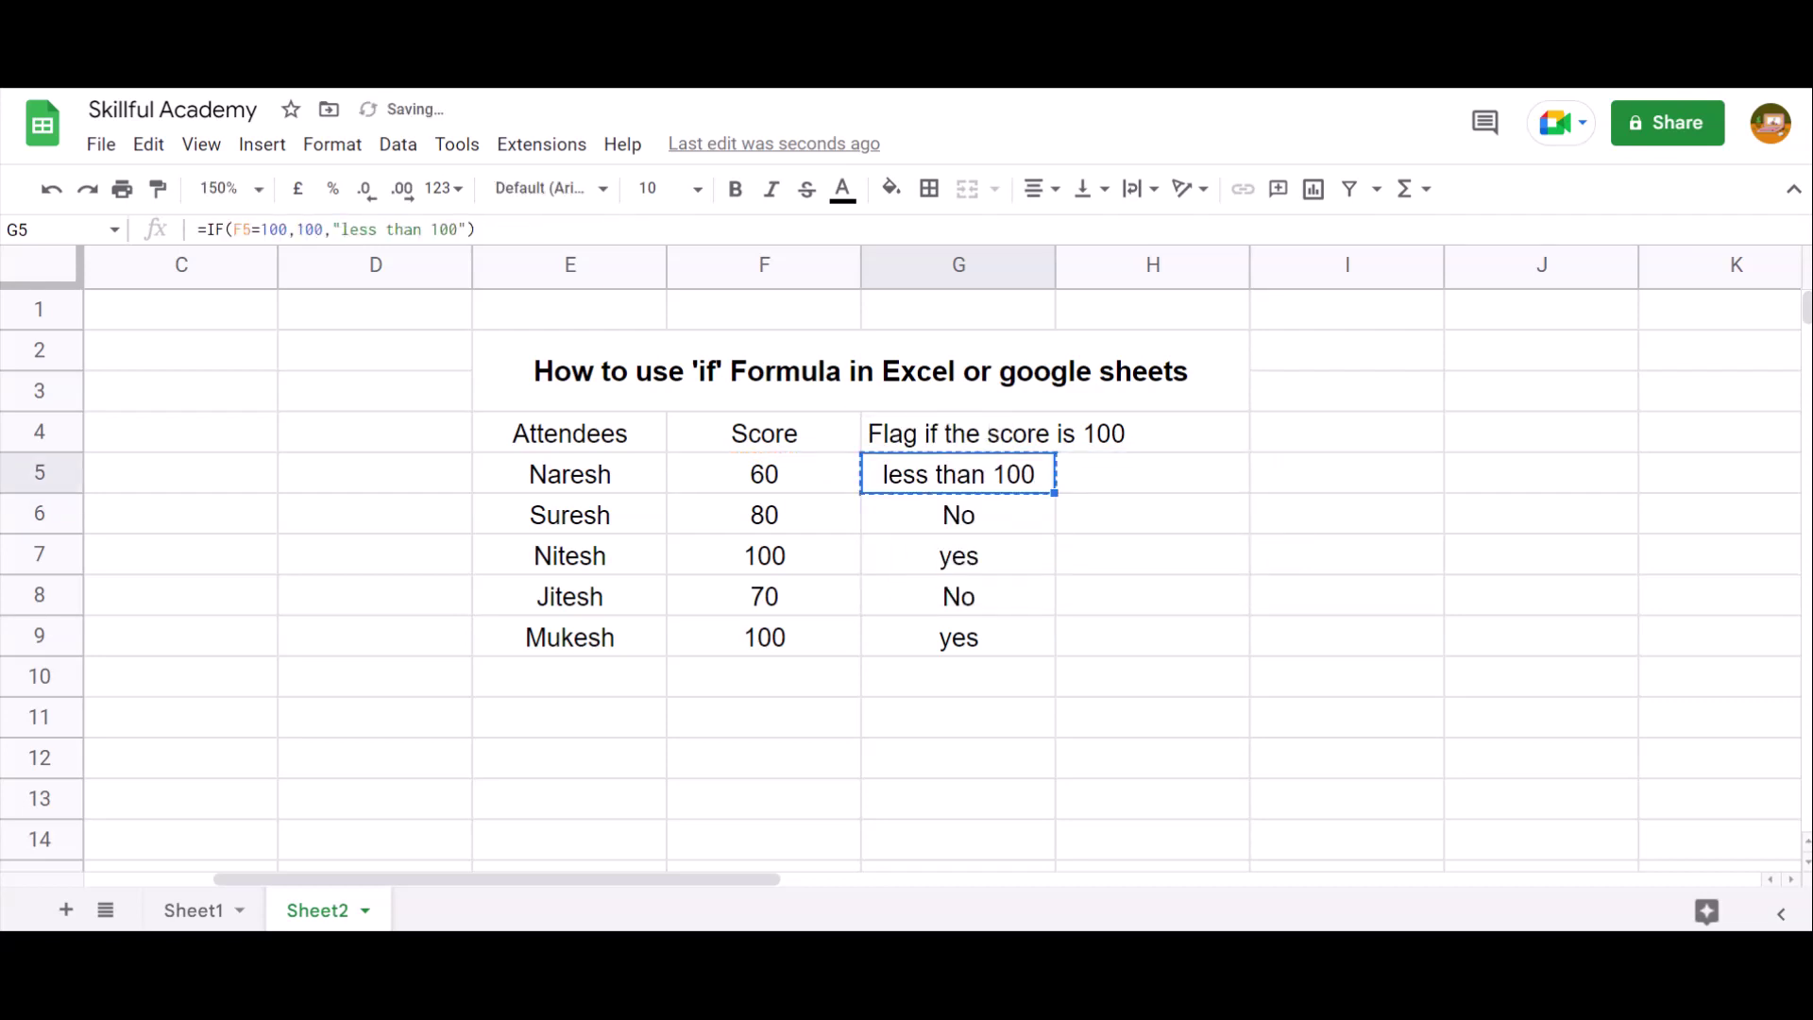
pyautogui.hotkey('shift', 'Down')
pyautogui.hotkey('shift', 'Down')
pyautogui.hotkey('shift', 'Down')
pyautogui.hotkey('shift', 'Down')
pyautogui.hotkey('ctrl', 'v')
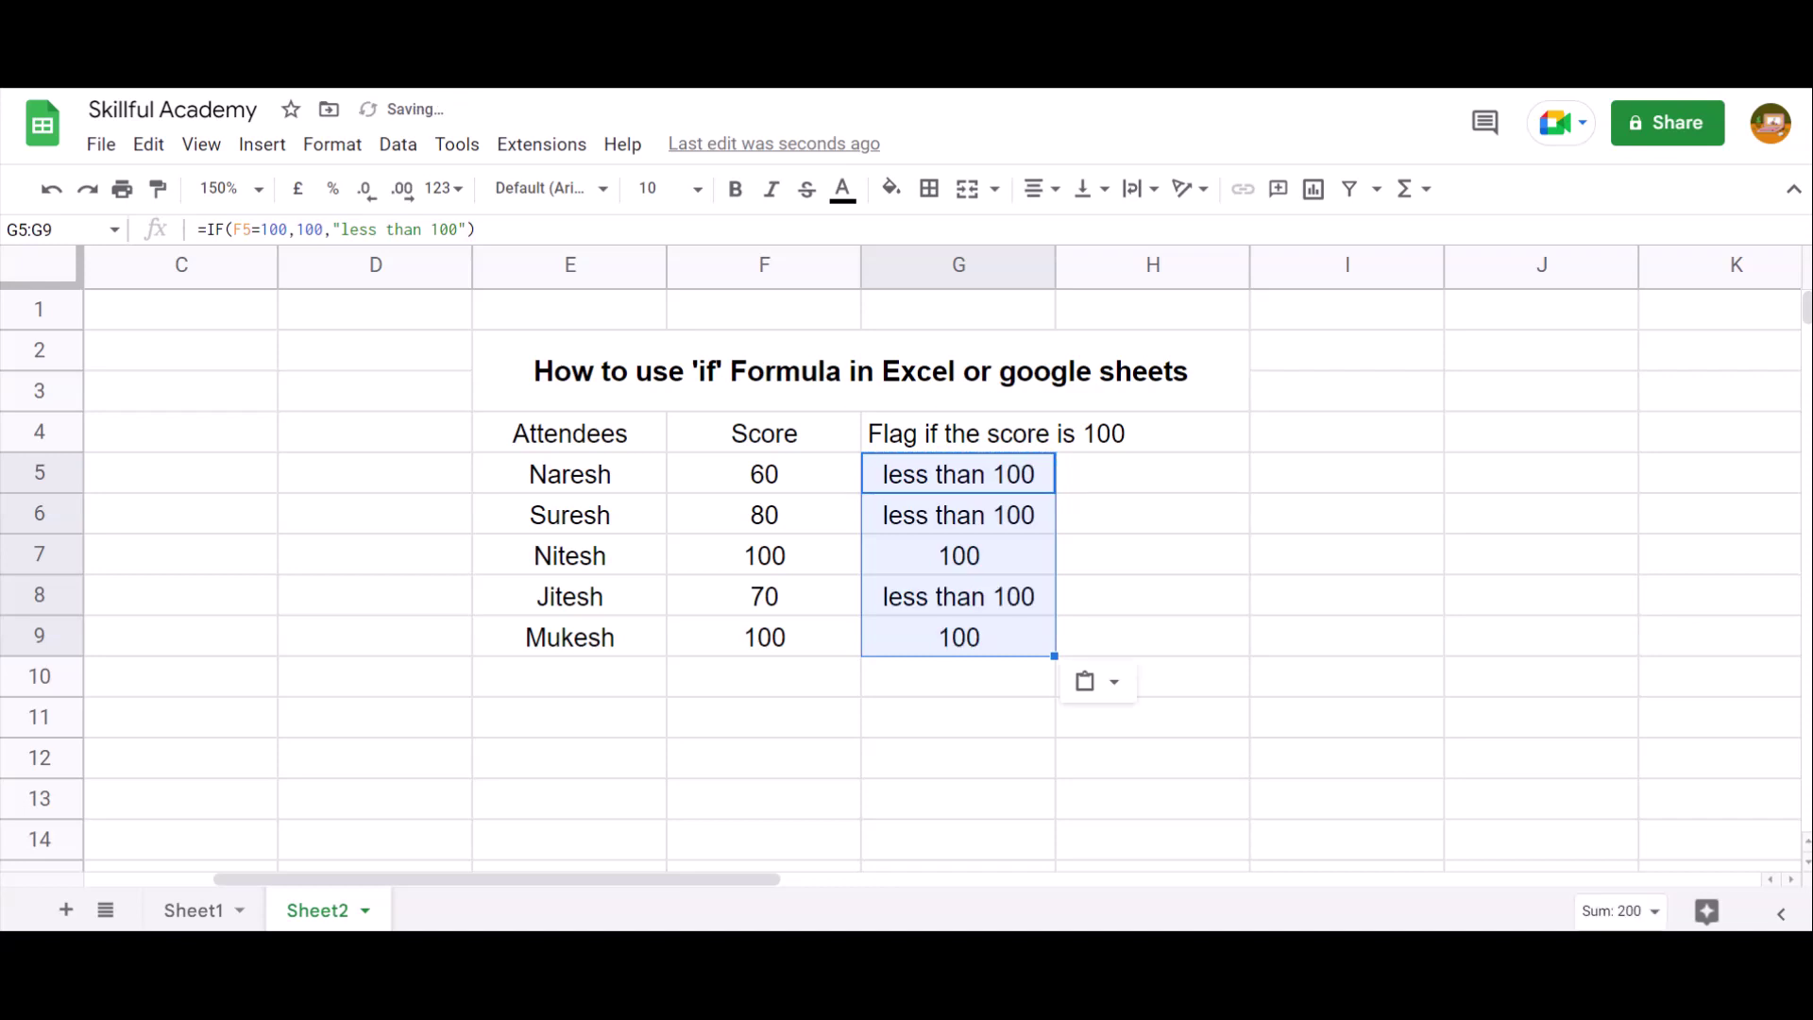
# Examine the flag column's header and the updated IF formulas in its first rows.
pyautogui.click(958, 433)
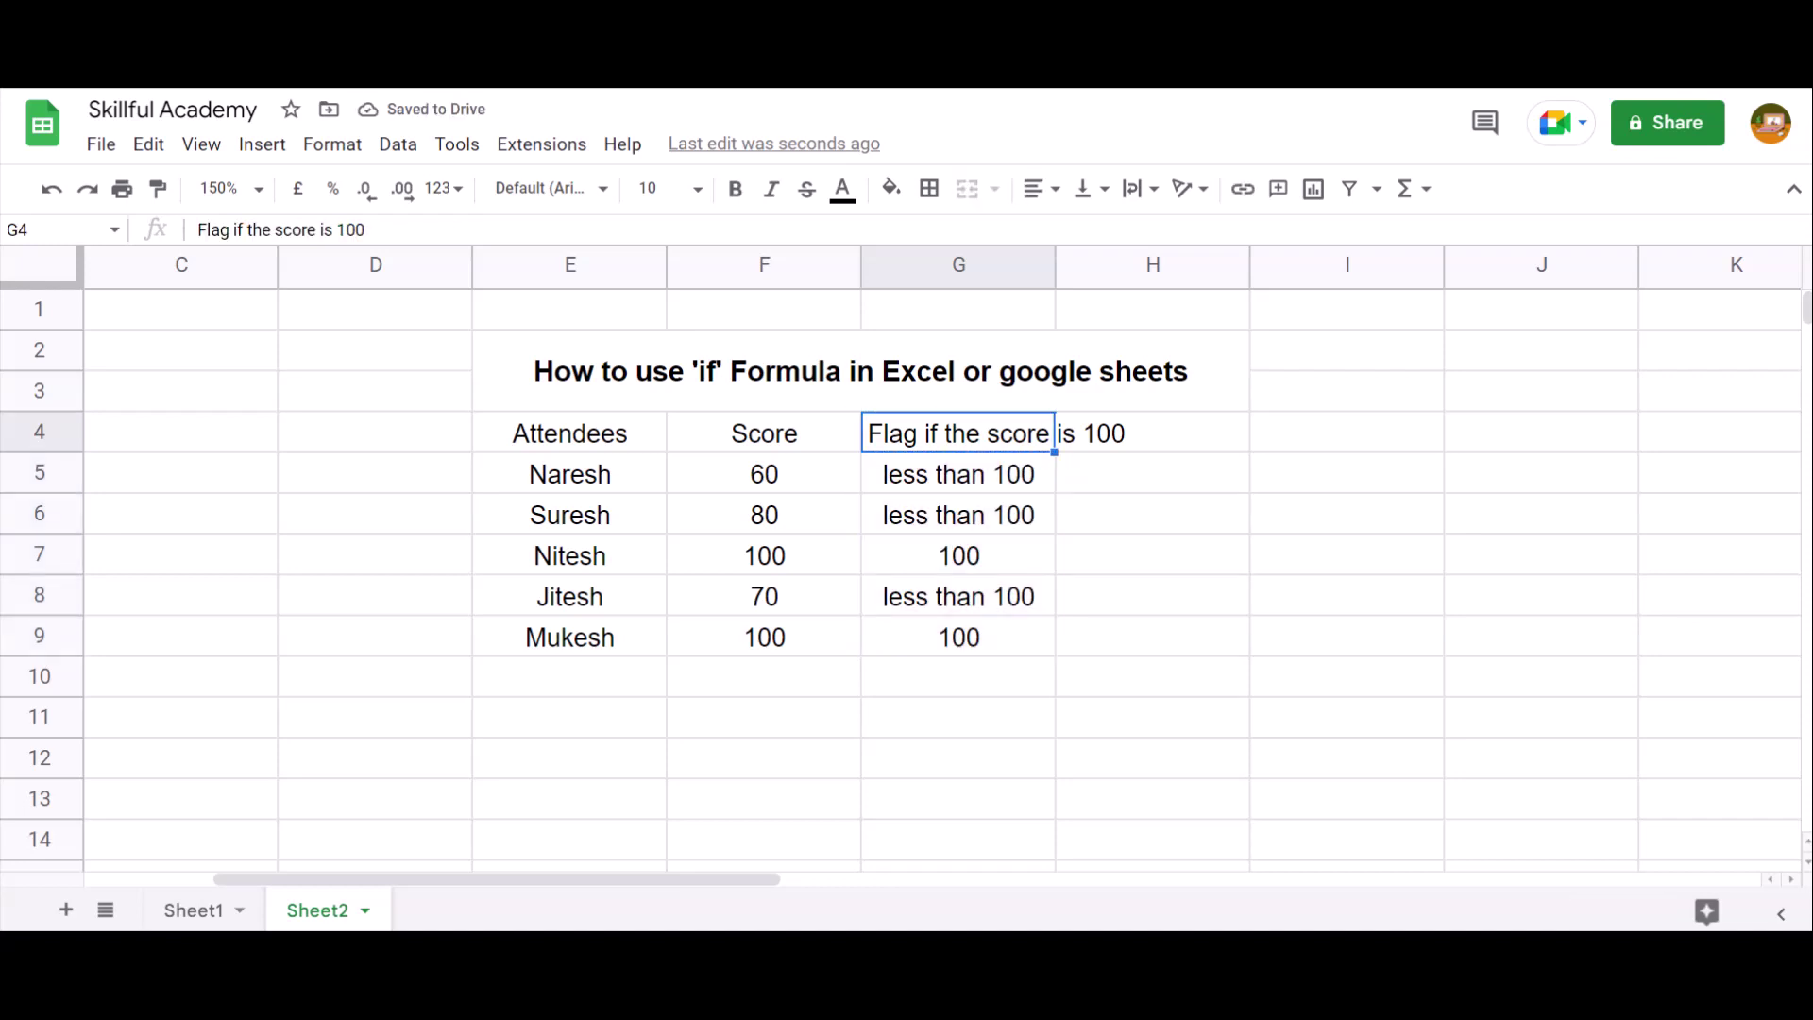
pyautogui.click(959, 515)
pyautogui.click(958, 474)
pyautogui.press('Up')
pyautogui.press('Down')
pyautogui.press('Down')
pyautogui.press('Down')
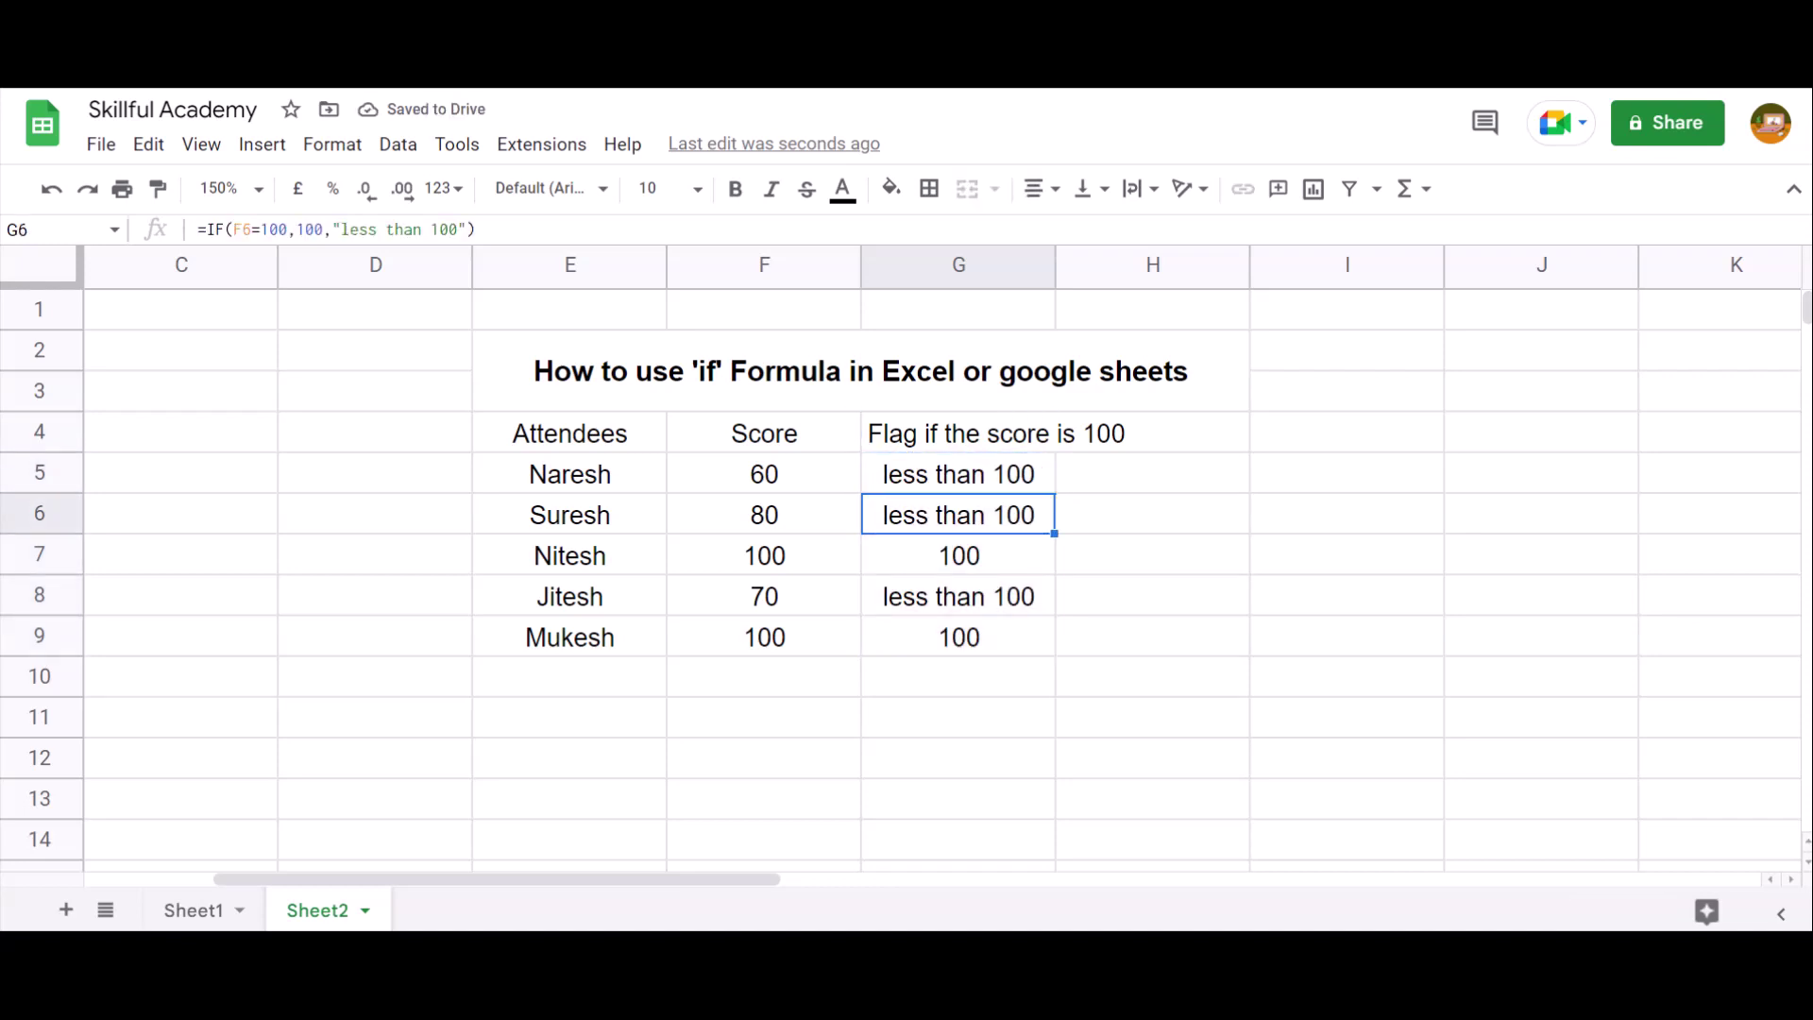
pyautogui.press('Up')
pyautogui.press('Up')
pyautogui.press('Up')
pyautogui.press('Down')
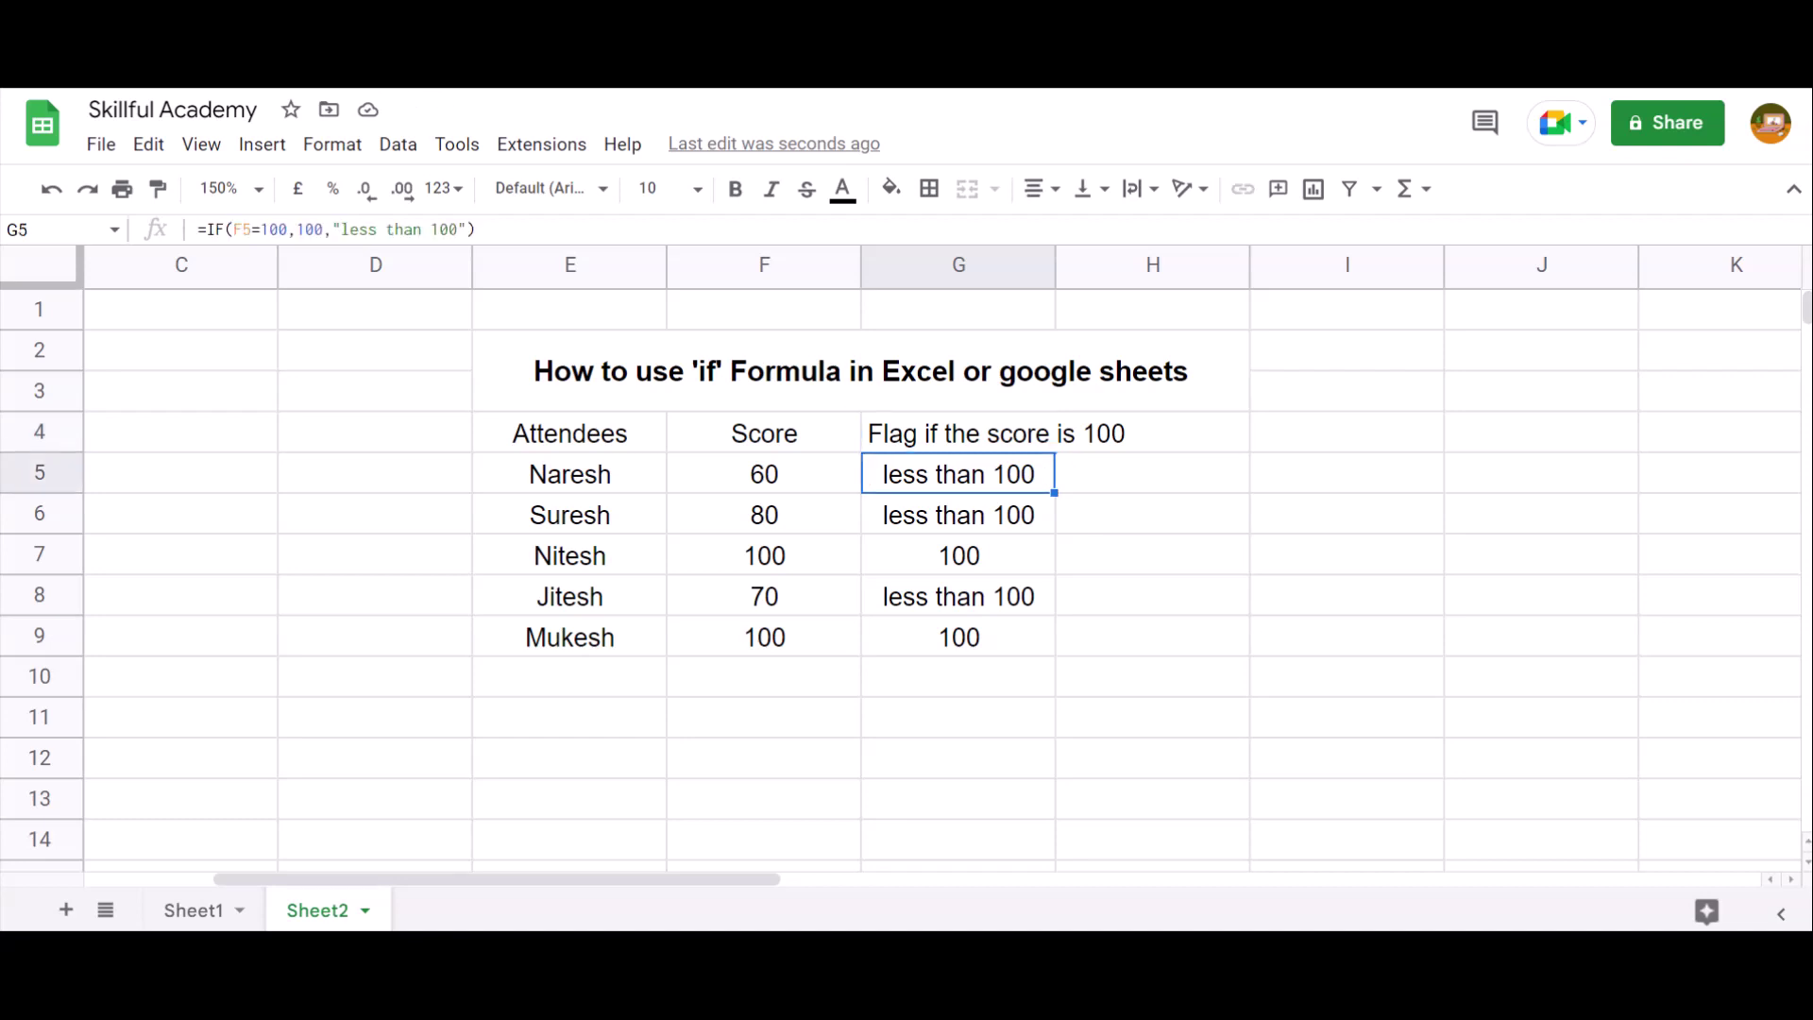
# Apply all borders to the whole table from the title in E2 through H9.
pyautogui.press('Up')
pyautogui.press('Up')
pyautogui.press('Up')
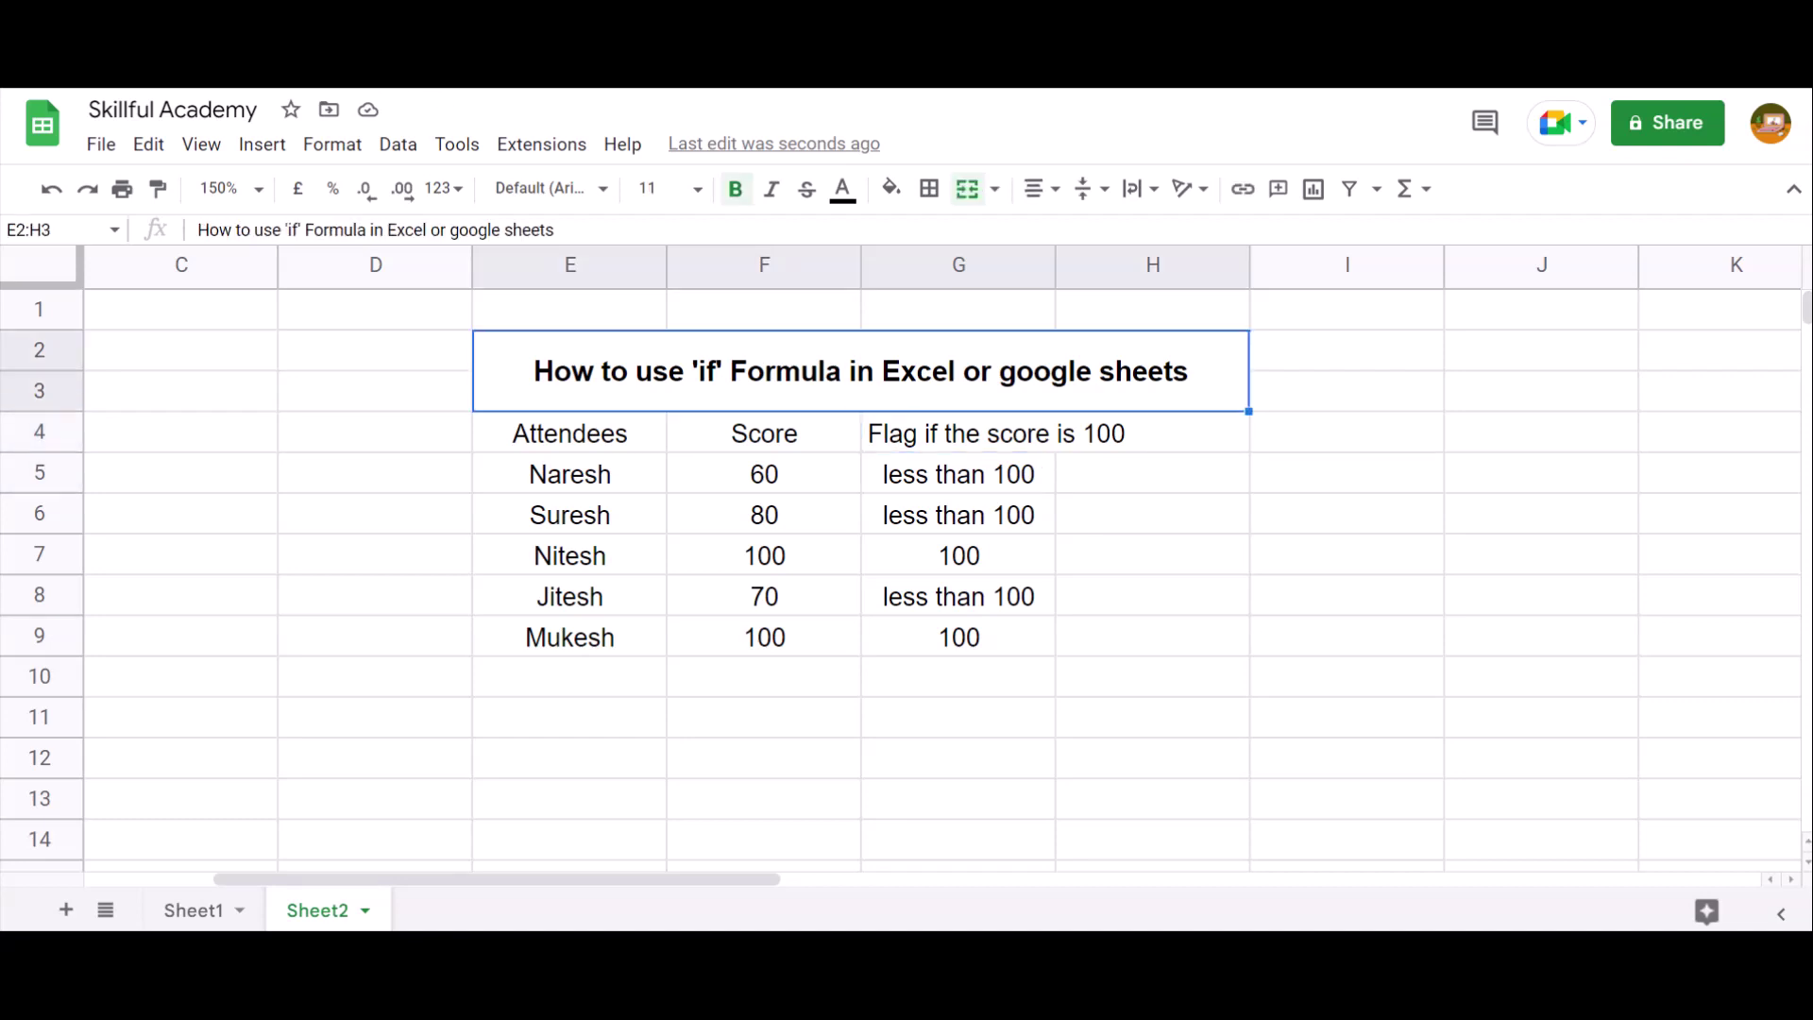
pyautogui.press('Down')
pyautogui.press('Down')
pyautogui.press('Up')
pyautogui.press('Down')
pyautogui.press('Up')
pyautogui.hotkey('shift', 'Down')
pyautogui.hotkey('shift', 'Down')
pyautogui.hotkey('shift', 'Down')
pyautogui.hotkey('shift', 'Down')
pyautogui.hotkey('shift', 'Down')
pyautogui.hotkey('shift', 'Down')
pyautogui.hotkey('shift', 'Down')
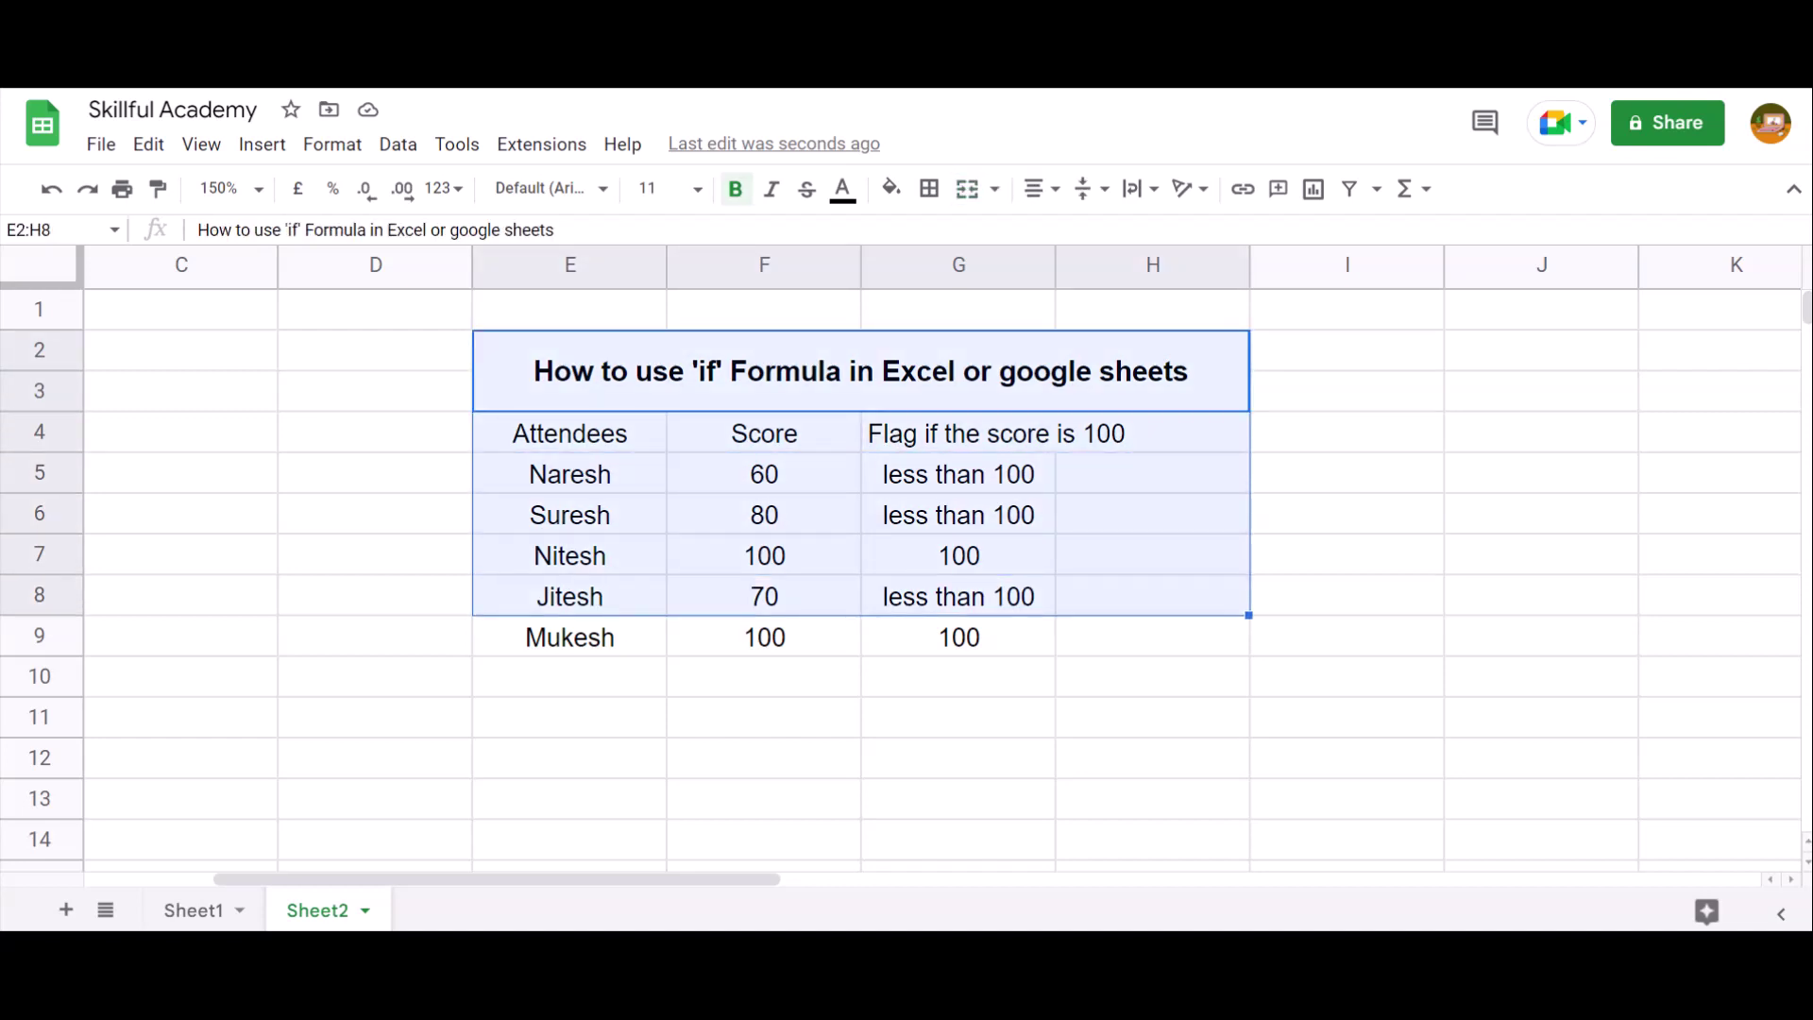
pyautogui.hotkey('shift', 'Up')
pyautogui.hotkey('alt', 'h')
pyautogui.press('b')
pyautogui.press('a')
pyautogui.press('Up')
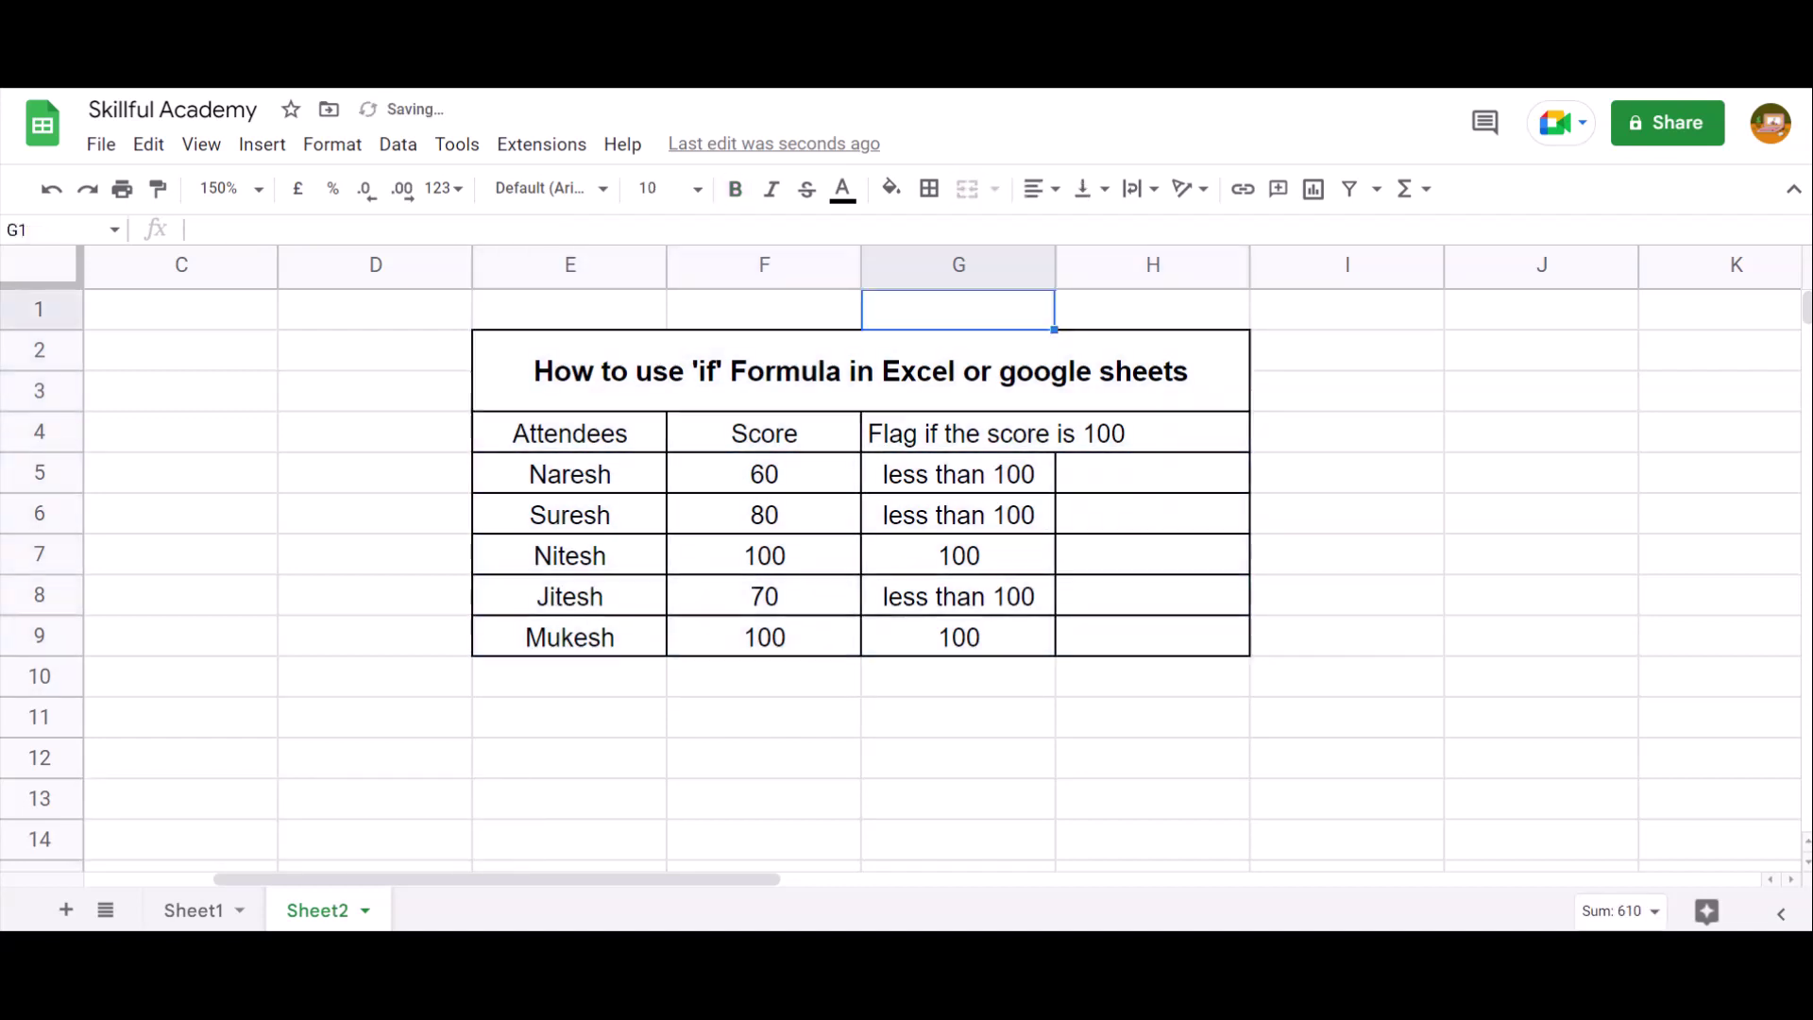
# Select the header cells E4 to G4.
pyautogui.press('Down')
pyautogui.press('Down')
pyautogui.press('Left')
pyautogui.press('Left')
pyautogui.press('Left')
pyautogui.press('Right')
pyautogui.hotkey('shift', 'Right')
pyautogui.hotkey('shift', 'Right')
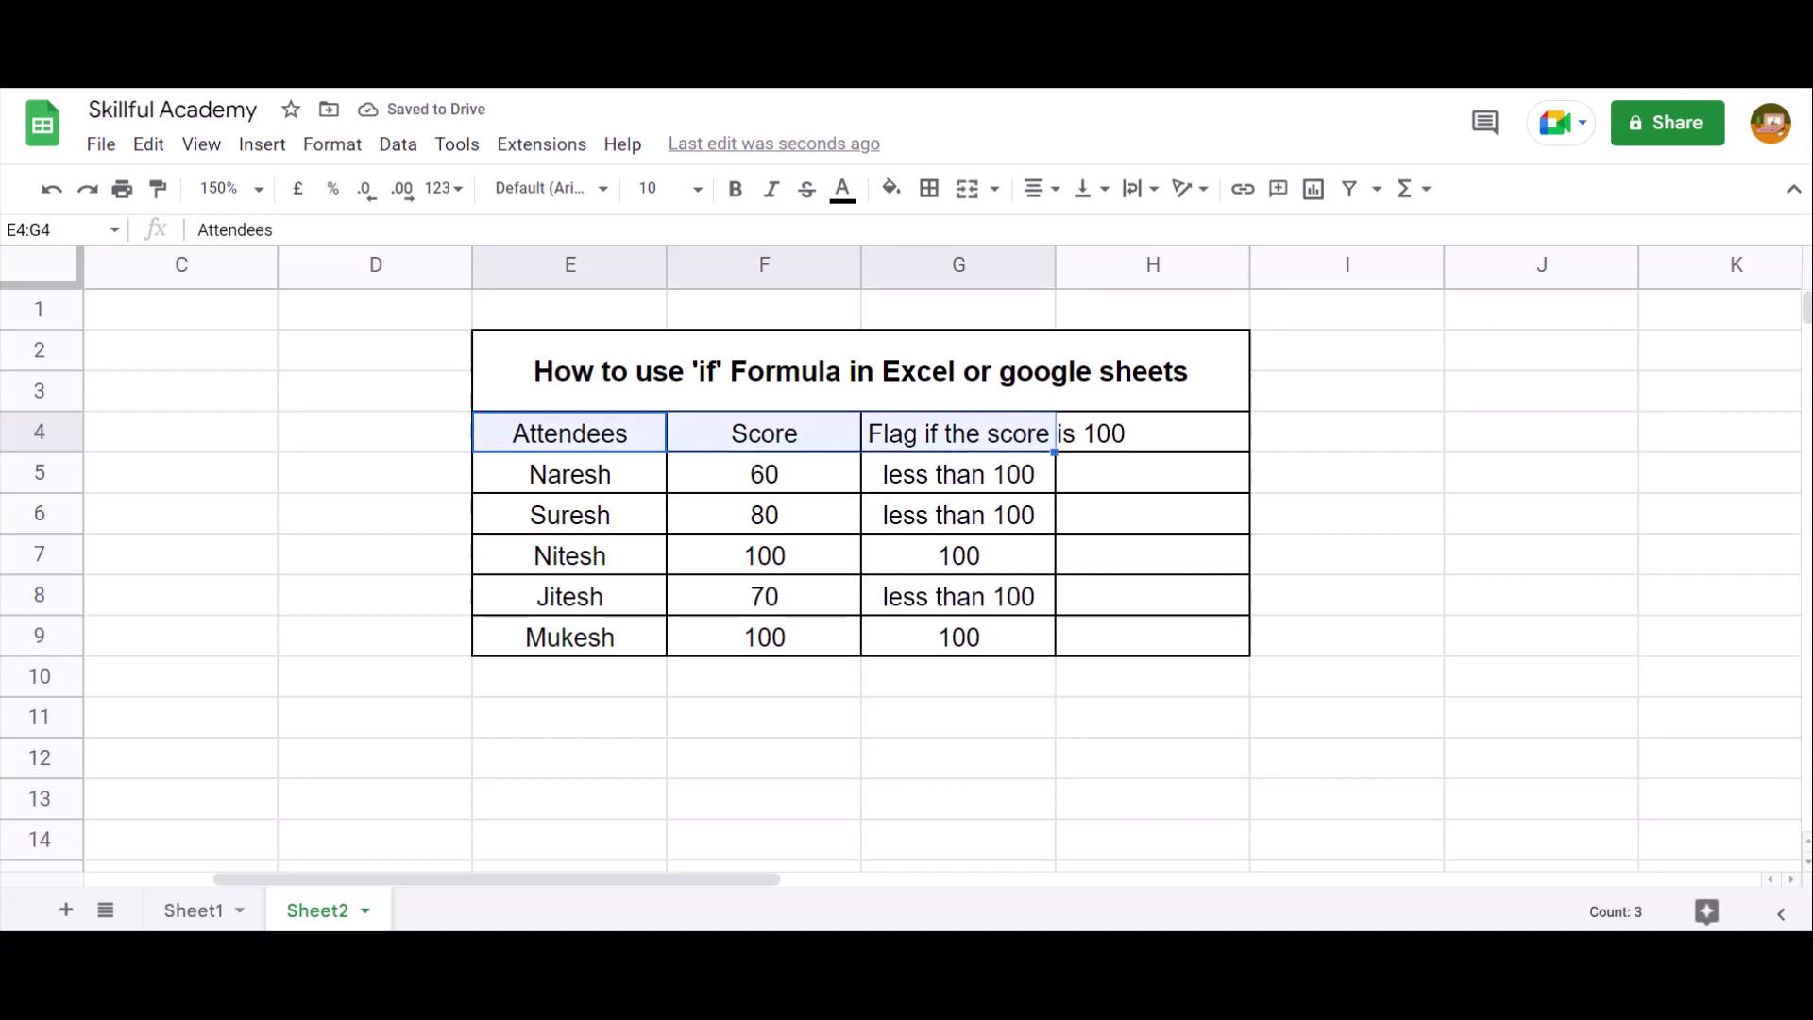